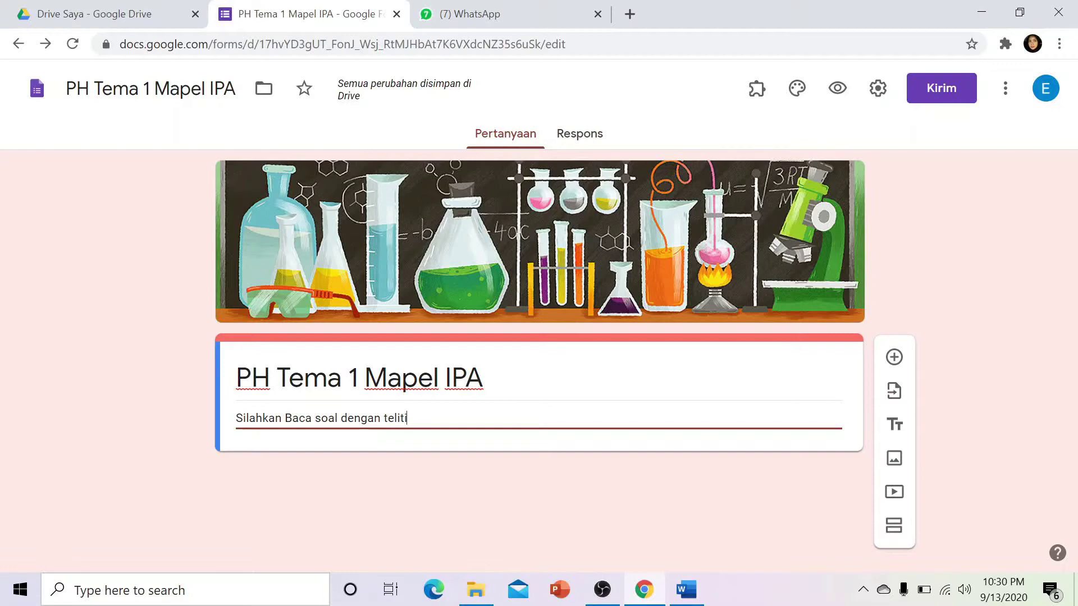
- Add a short-answer question titled "Nama" and make it required
{"action": "left_click", "coordinate": [894, 358]}
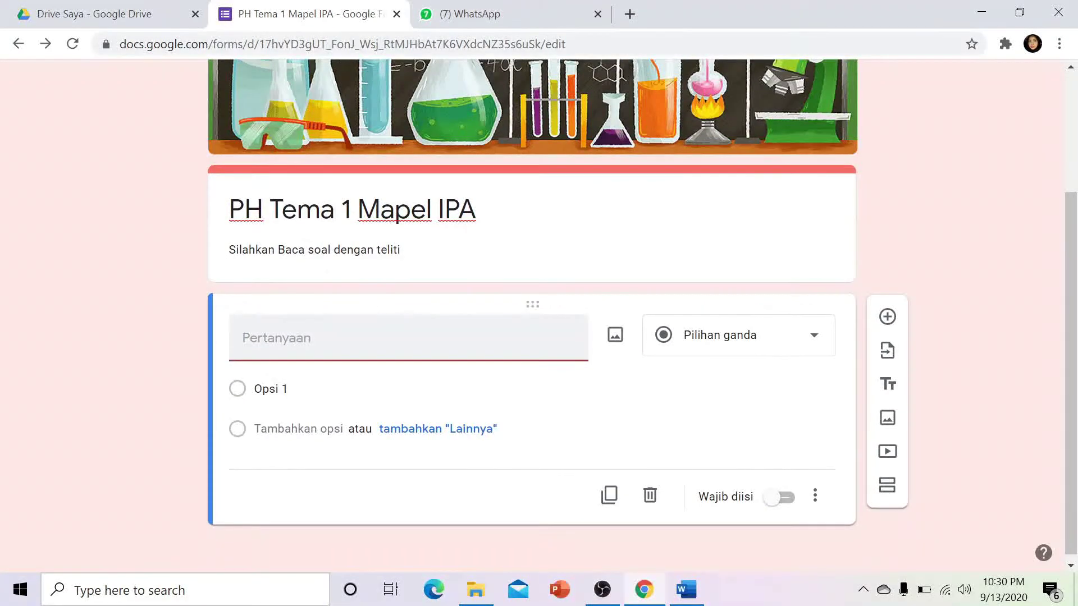
{"action": "type", "text": "Nma"}
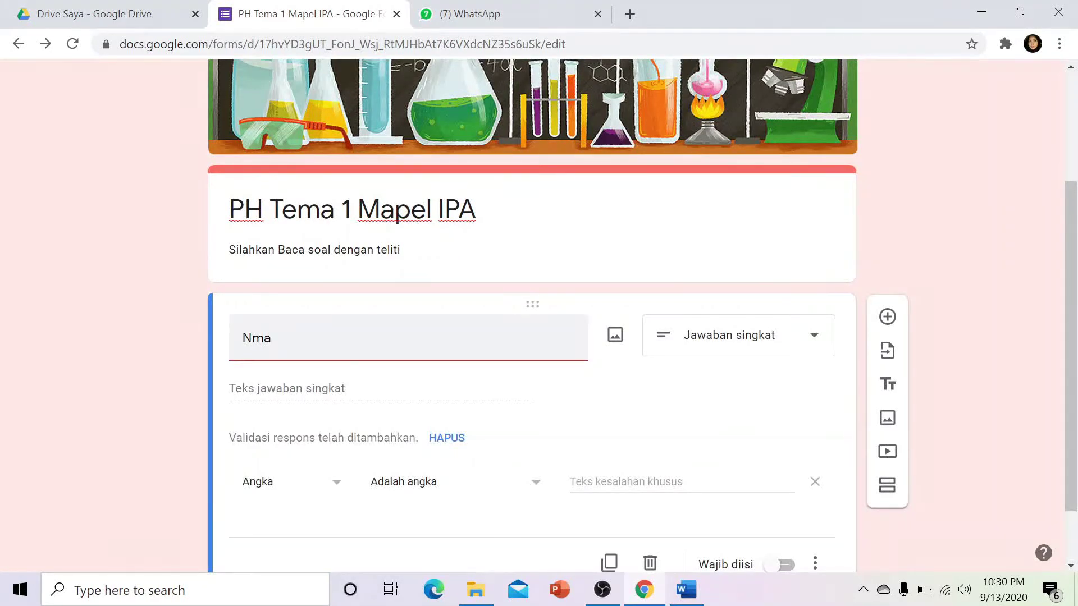
{"action": "key", "text": "BackSpace"}
{"action": "type", "text": "ama"}
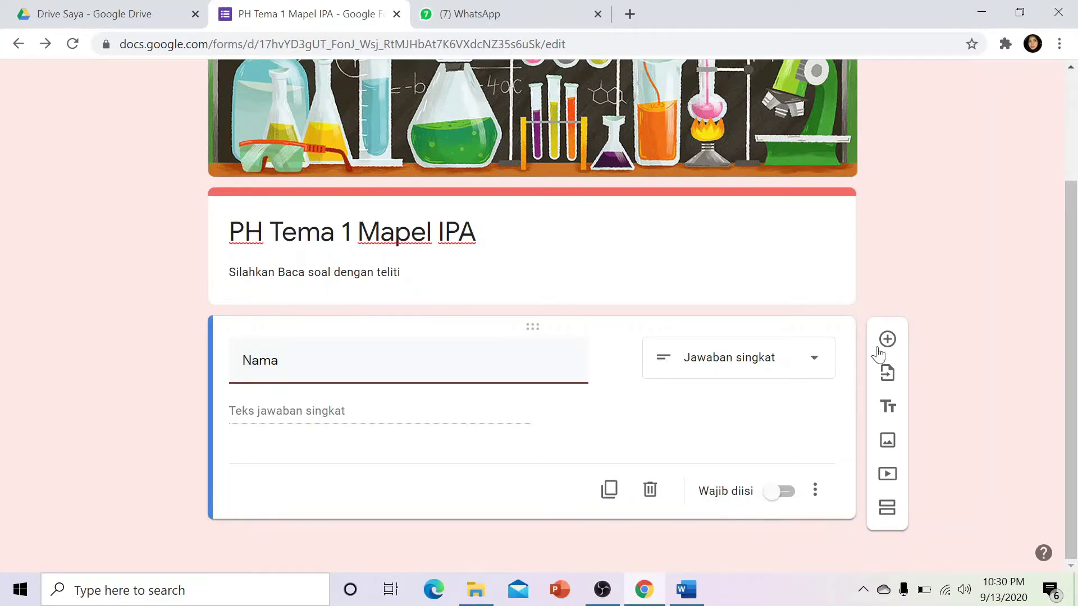
{"action": "left_click", "coordinate": [773, 494]}
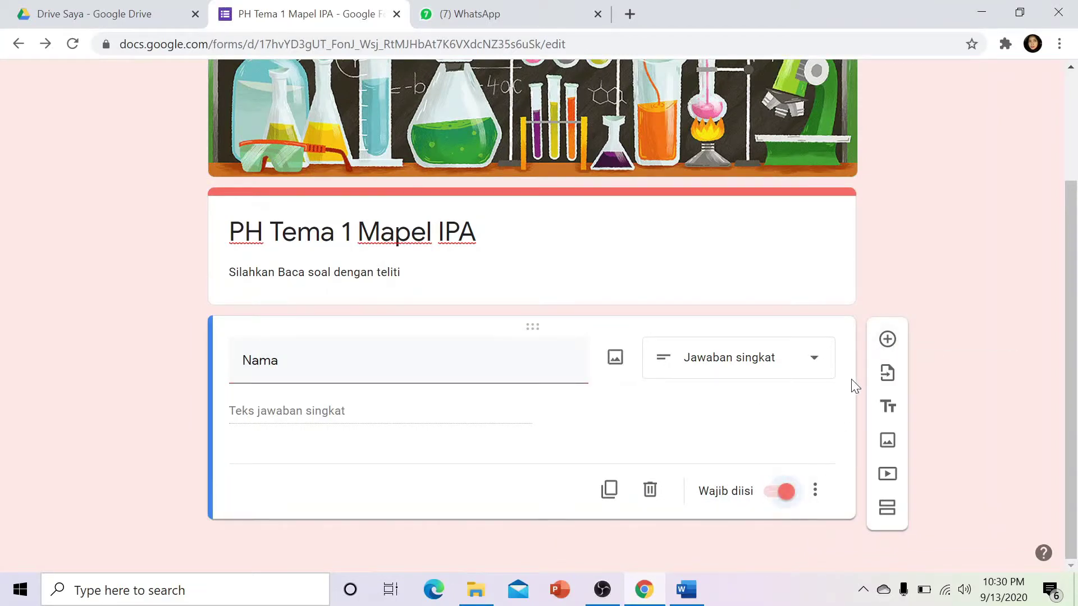
- Add a question titled "Kelas" below the Nama question and set its type to Drop-down
{"action": "left_click", "coordinate": [888, 342]}
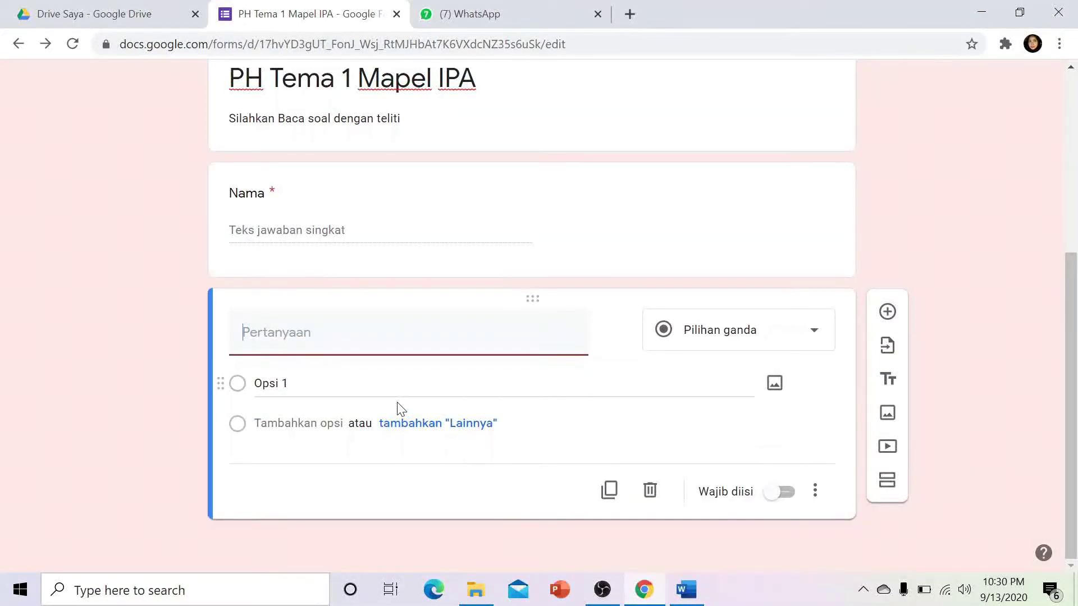
{"action": "type", "text": "Kelas"}
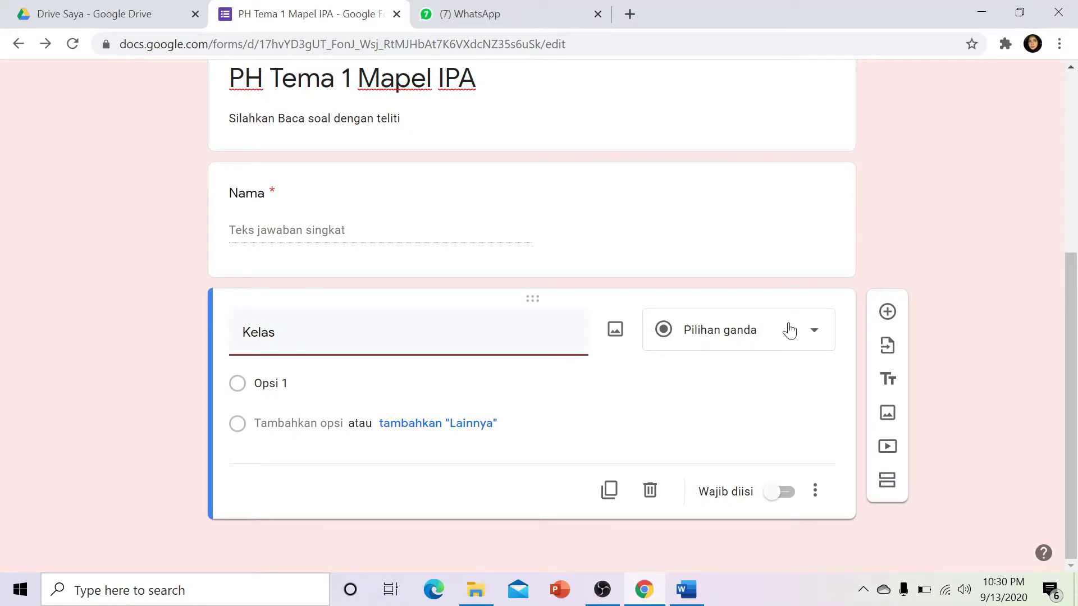
{"action": "left_click", "coordinate": [813, 336]}
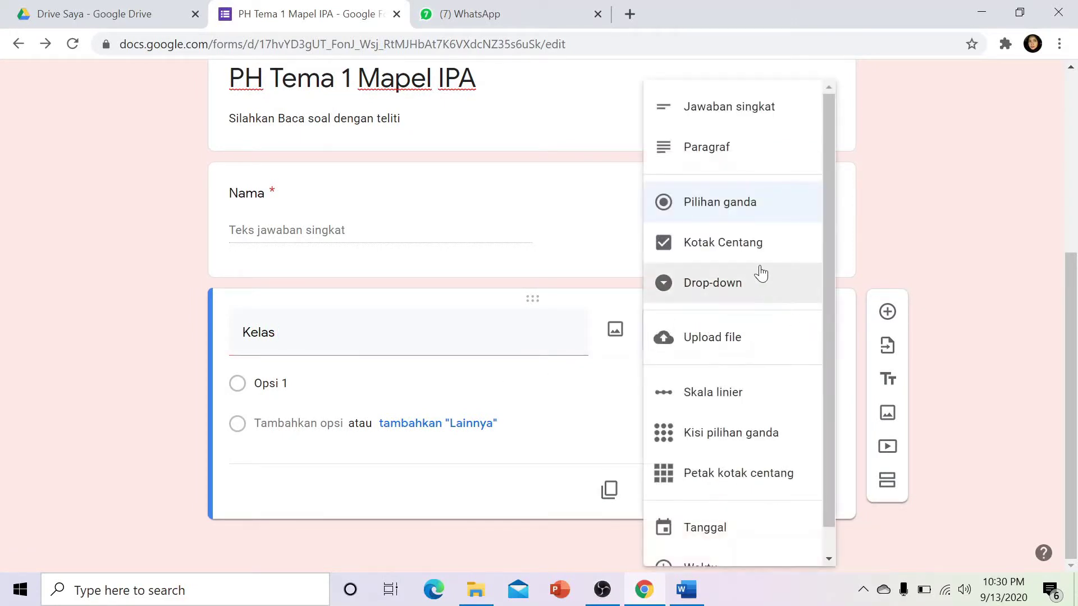
{"action": "left_click", "coordinate": [739, 292]}
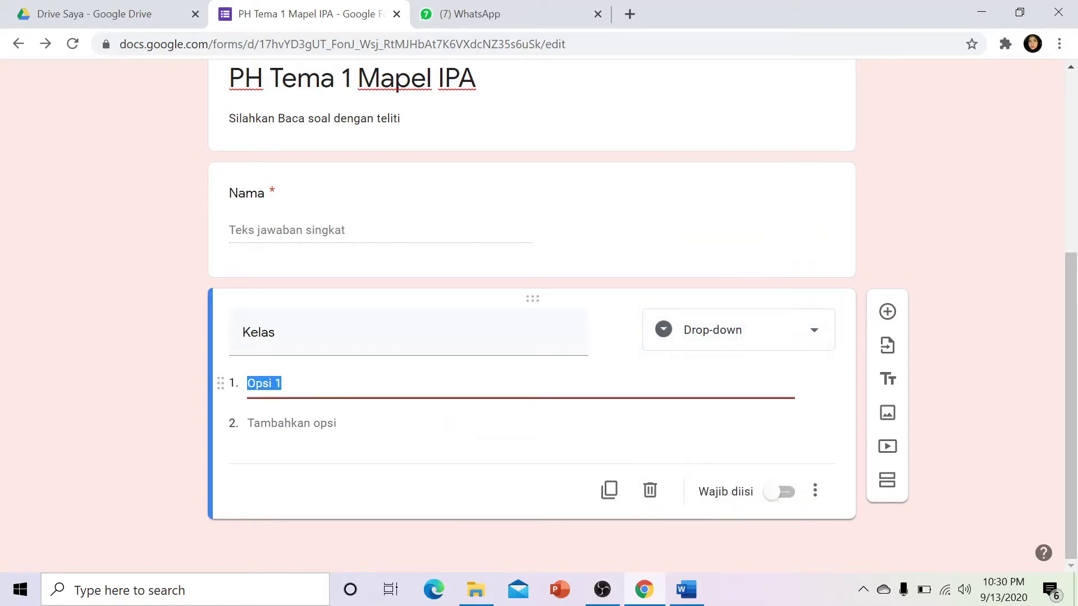
- Give the Kelas question the options 6A, 6B, 6C and 6D and make it required
{"action": "type", "text": "^A"}
{"action": "key", "text": "BackSpace"}
{"action": "key", "text": "BackSpace"}
{"action": "left_click", "coordinate": [291, 423]}
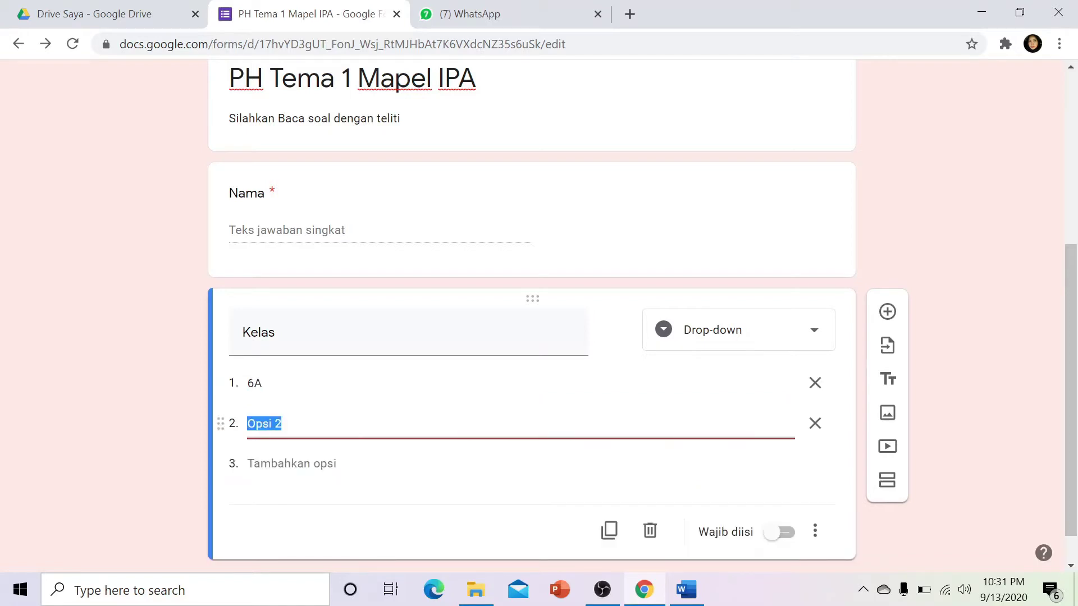
{"action": "type", "text": "6B"}
{"action": "left_click", "coordinate": [292, 464]}
{"action": "type", "text": "6"}
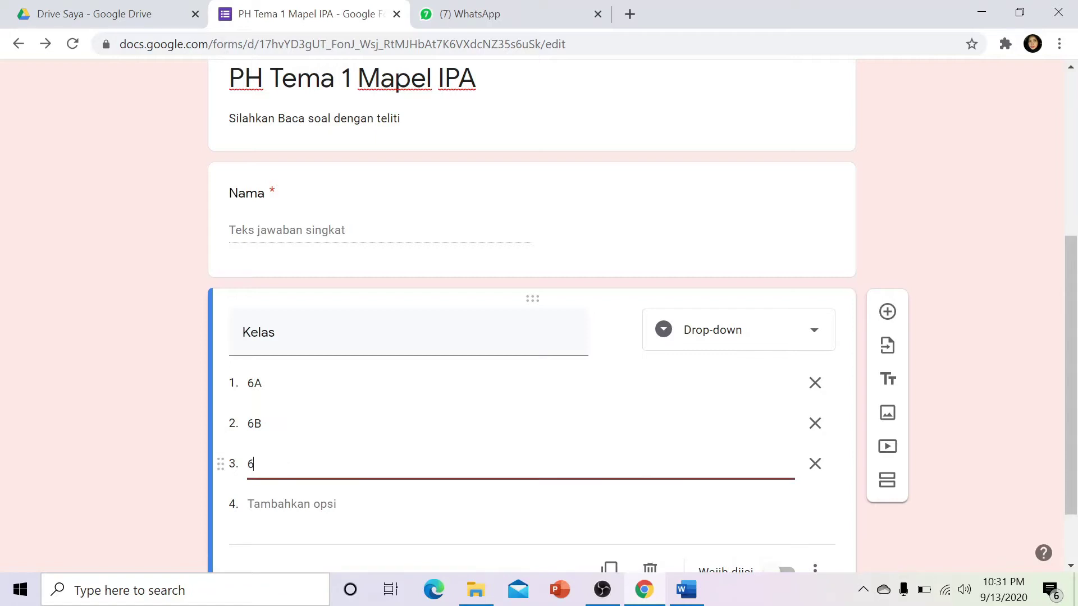
{"action": "type", "text": "C"}
{"action": "scroll", "coordinate": [301, 474], "scroll_direction": "down", "scroll_amount": 2}
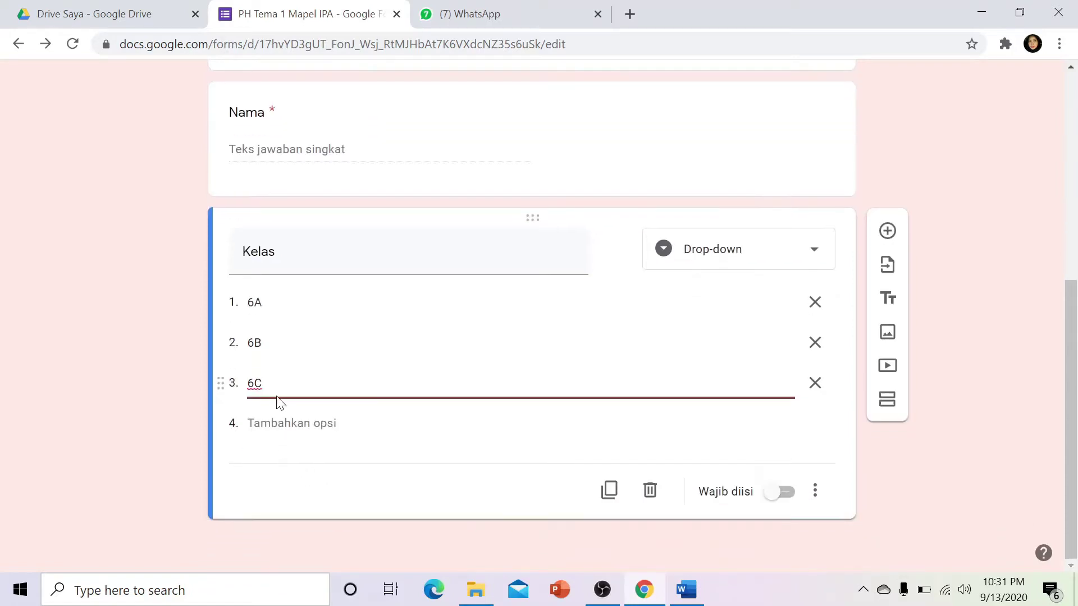
{"action": "left_click", "coordinate": [274, 415]}
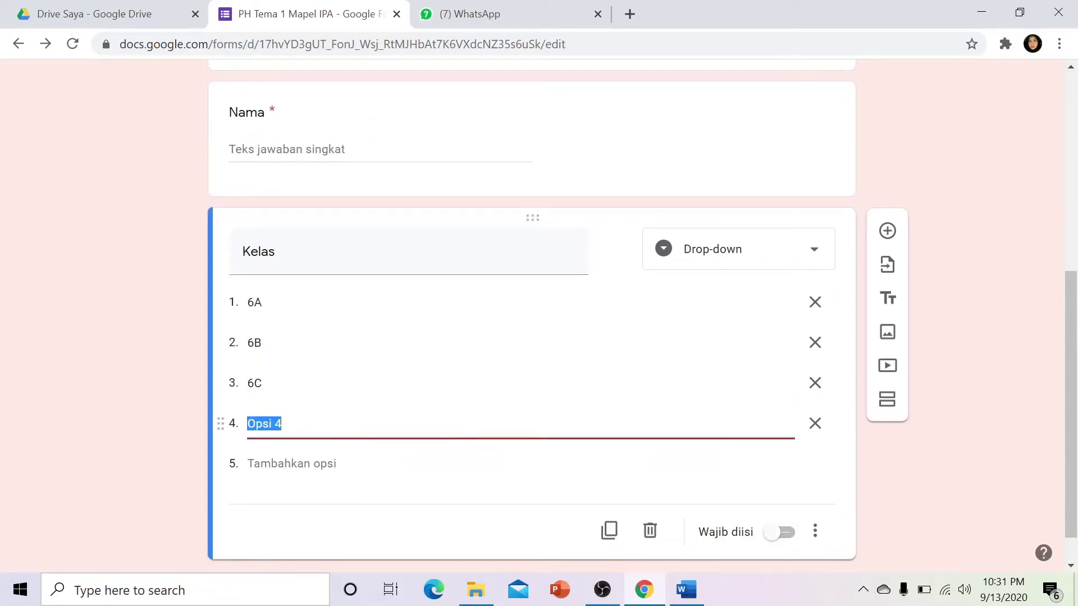
{"action": "type", "text": "6D"}
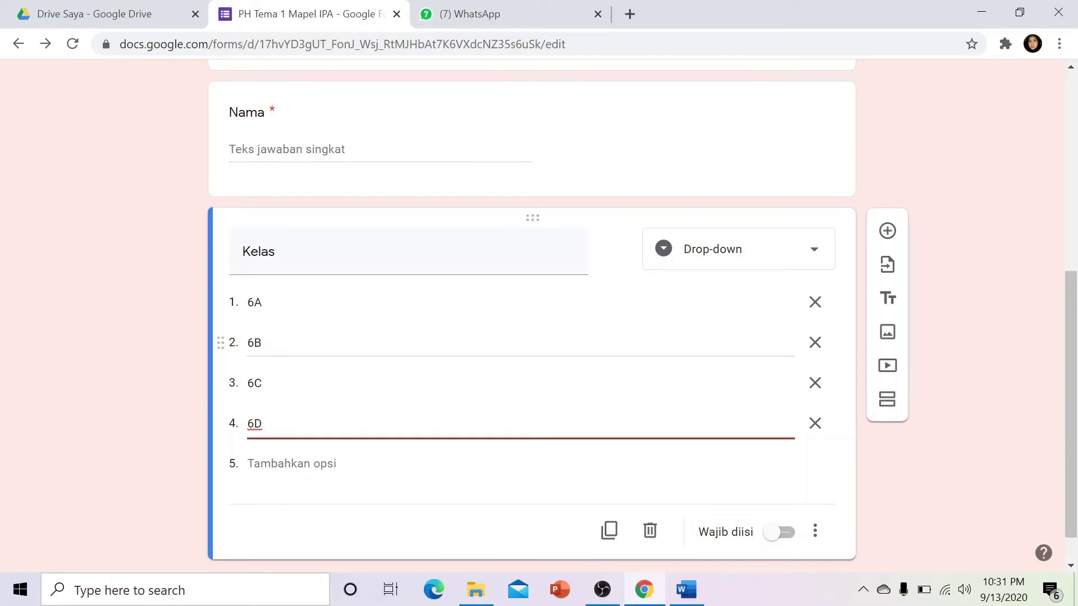
{"action": "left_click", "coordinate": [773, 534]}
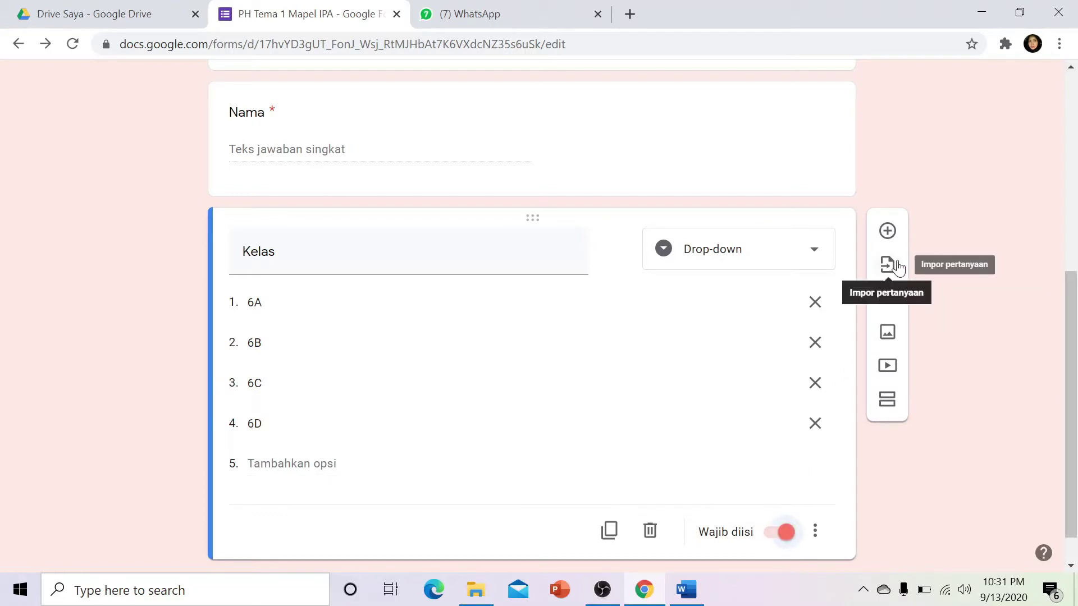
- Add a date question titled "Tanggal" below the Kelas question
{"action": "left_click", "coordinate": [887, 231]}
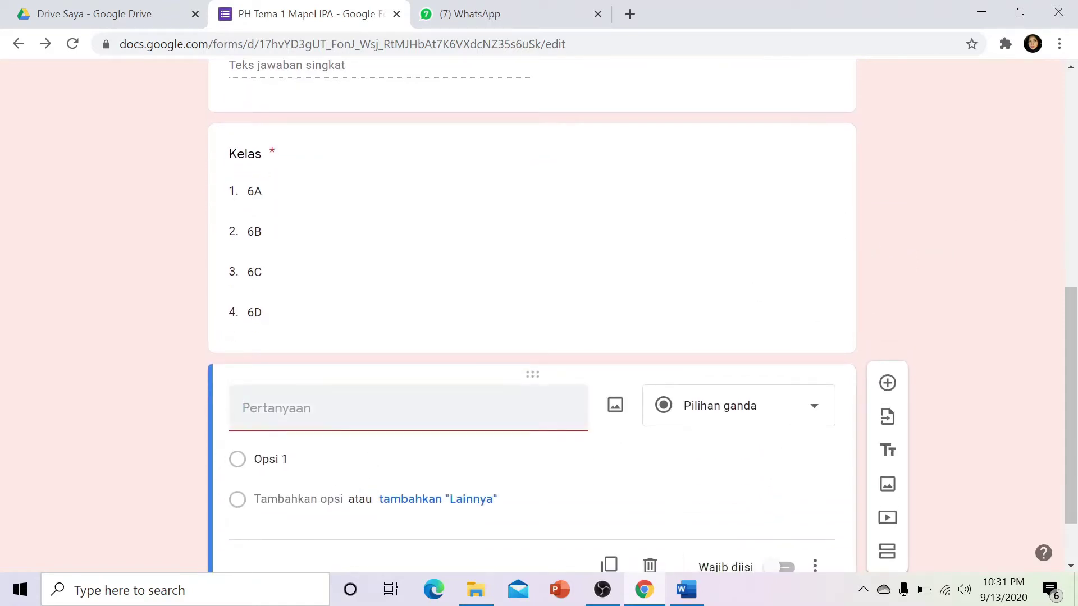
{"action": "type", "text": "Tanggal"}
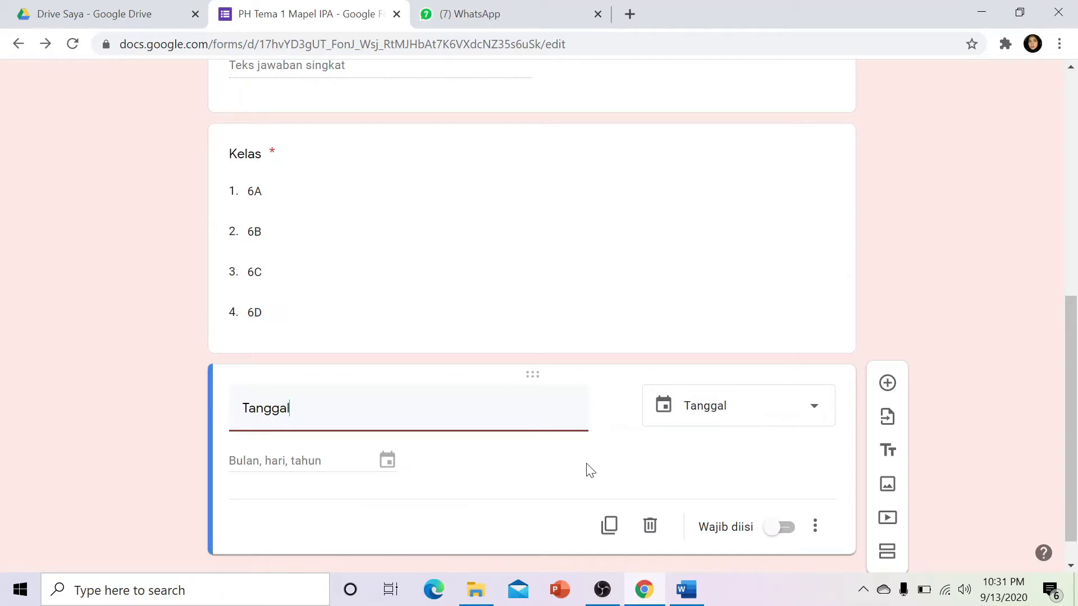
{"action": "scroll", "coordinate": [649, 419], "scroll_direction": "down", "scroll_amount": 1}
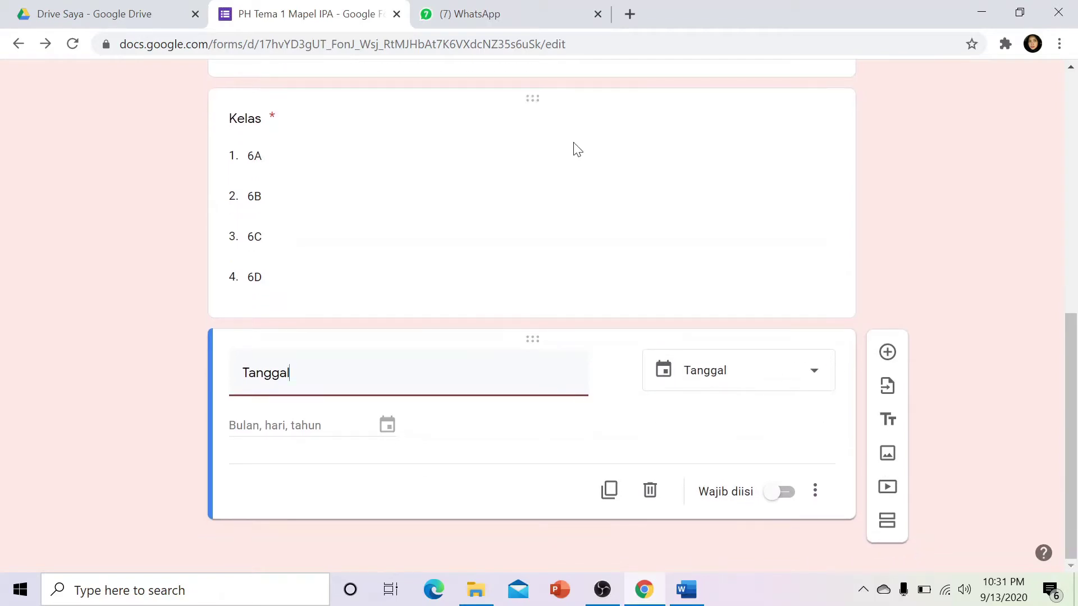
{"action": "scroll", "coordinate": [569, 264], "scroll_direction": "up", "scroll_amount": 3}
{"action": "scroll", "coordinate": [498, 209], "scroll_direction": "up", "scroll_amount": 5}
{"action": "scroll", "coordinate": [497, 210], "scroll_direction": "down", "scroll_amount": 4}
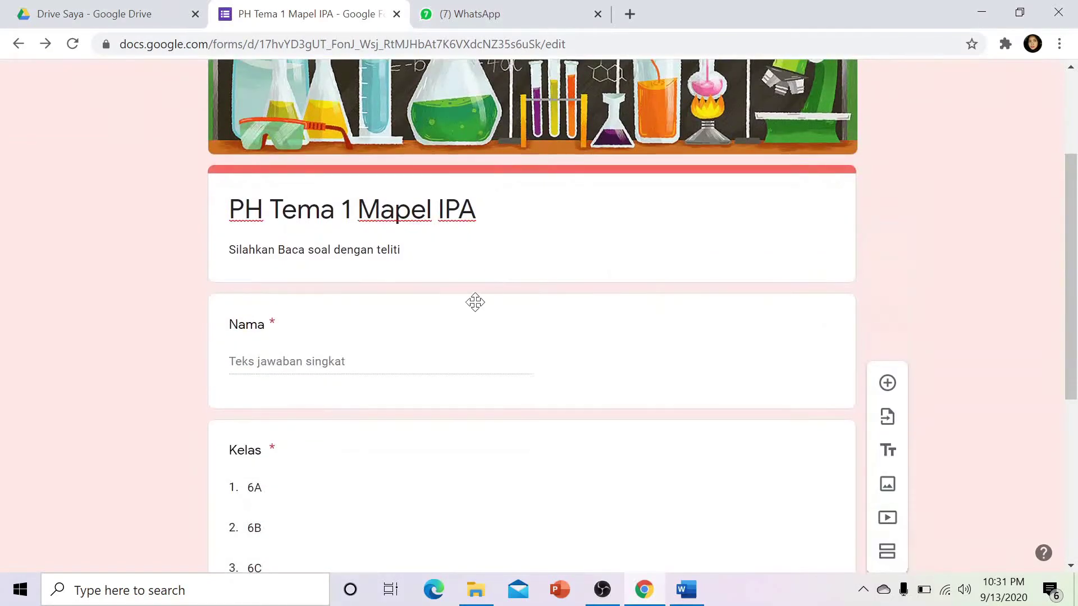
{"action": "scroll", "coordinate": [537, 217], "scroll_direction": "down", "scroll_amount": 4}
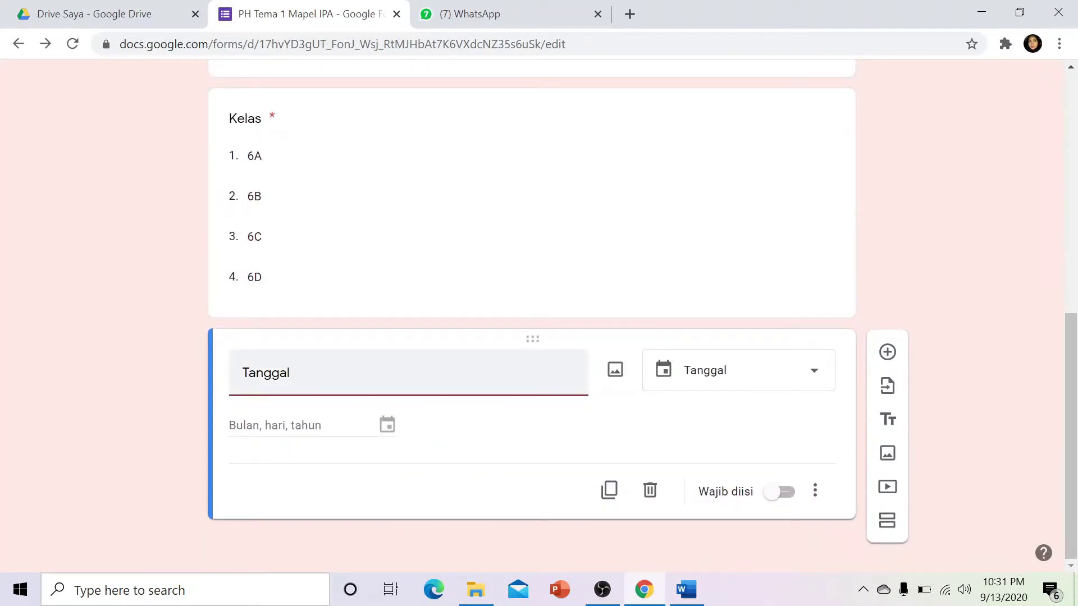
- Add a new section after the Tanggal question and title it "Soal"
{"action": "left_click", "coordinate": [887, 526]}
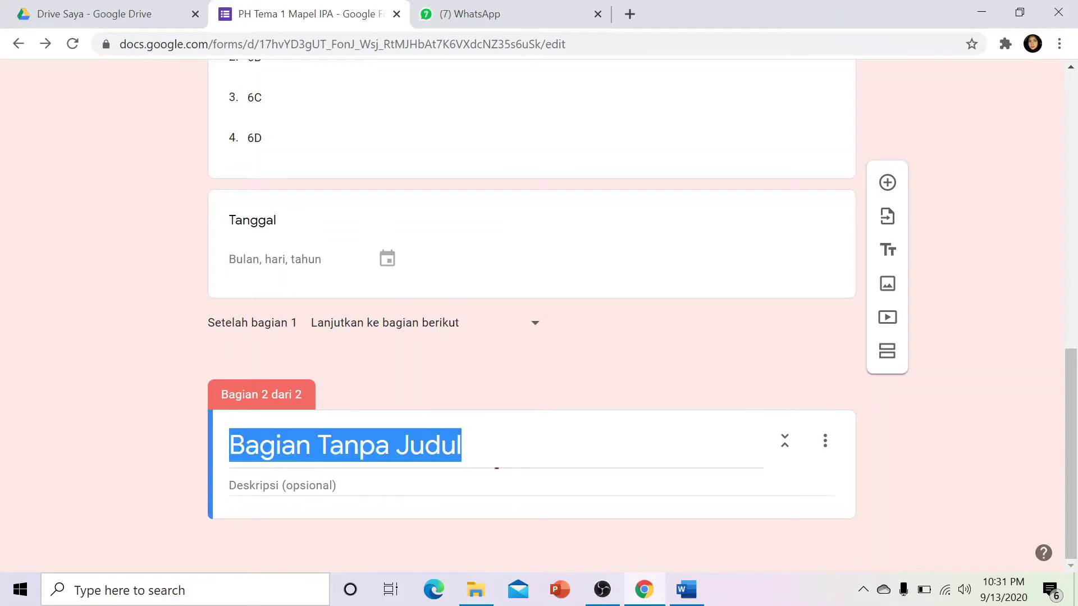
{"action": "type", "text": "S"}
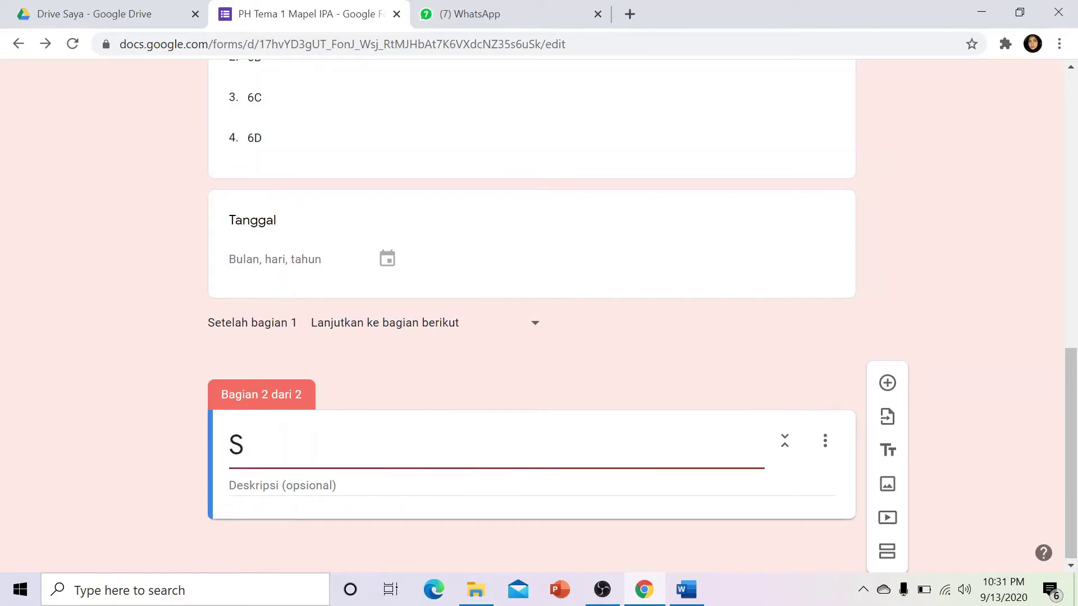
{"action": "type", "text": "oal"}
- Add the required multiple-choice question "tumbuhan hijau melakukan fotosintesis pada..." to the Soal section with the options Daun, Batang, Bunga and Akar
{"action": "left_click", "coordinate": [887, 383]}
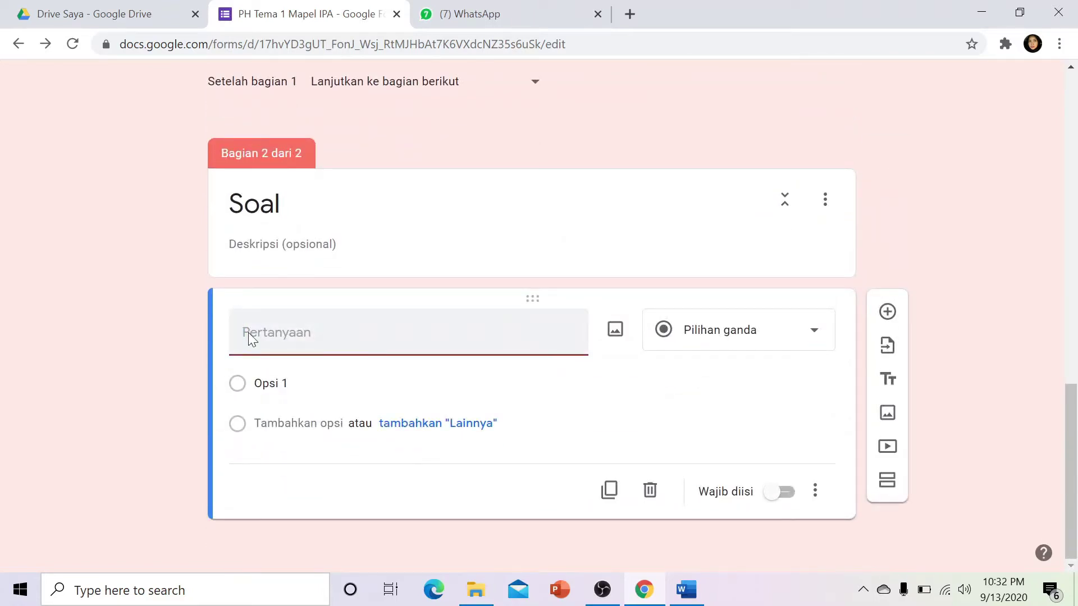
{"action": "type", "text": "tumbuhan hijau melakukan fotosintesis pada..."}
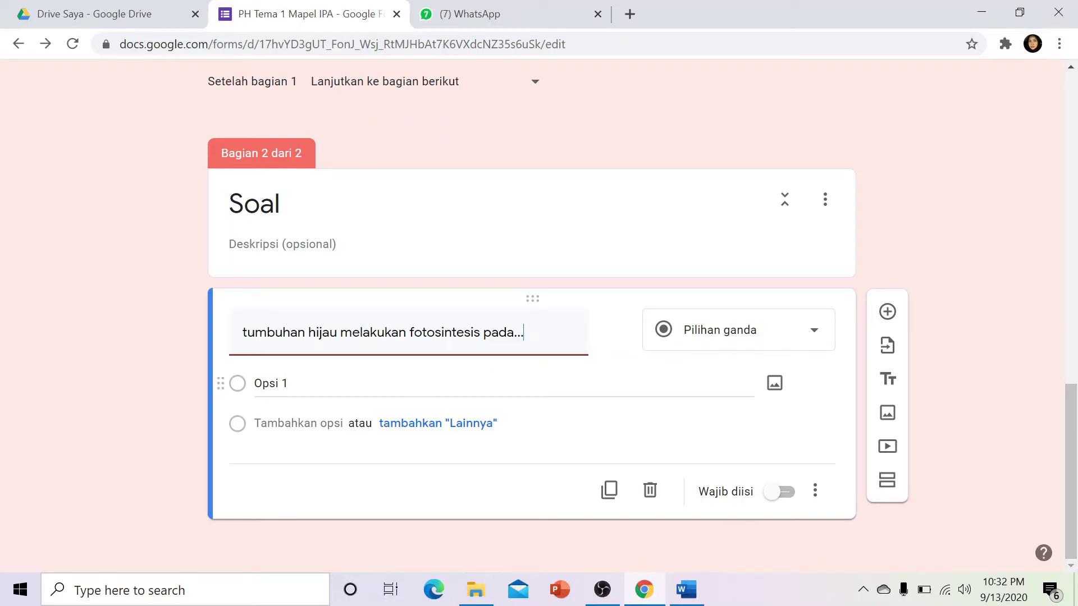
{"action": "left_click", "coordinate": [449, 386]}
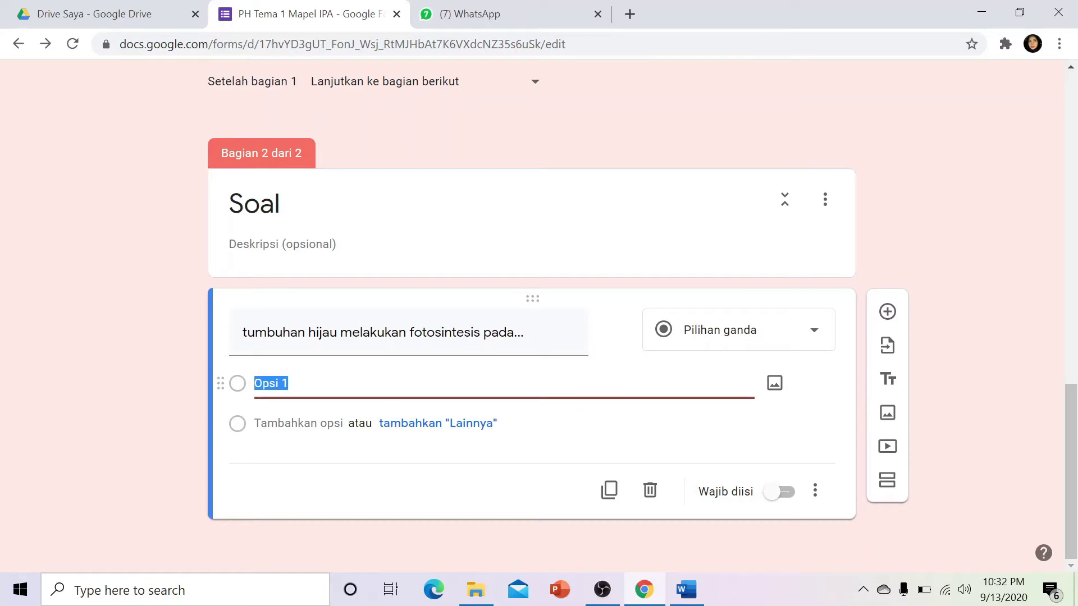
{"action": "type", "text": "Daun"}
{"action": "left_click", "coordinate": [281, 423]}
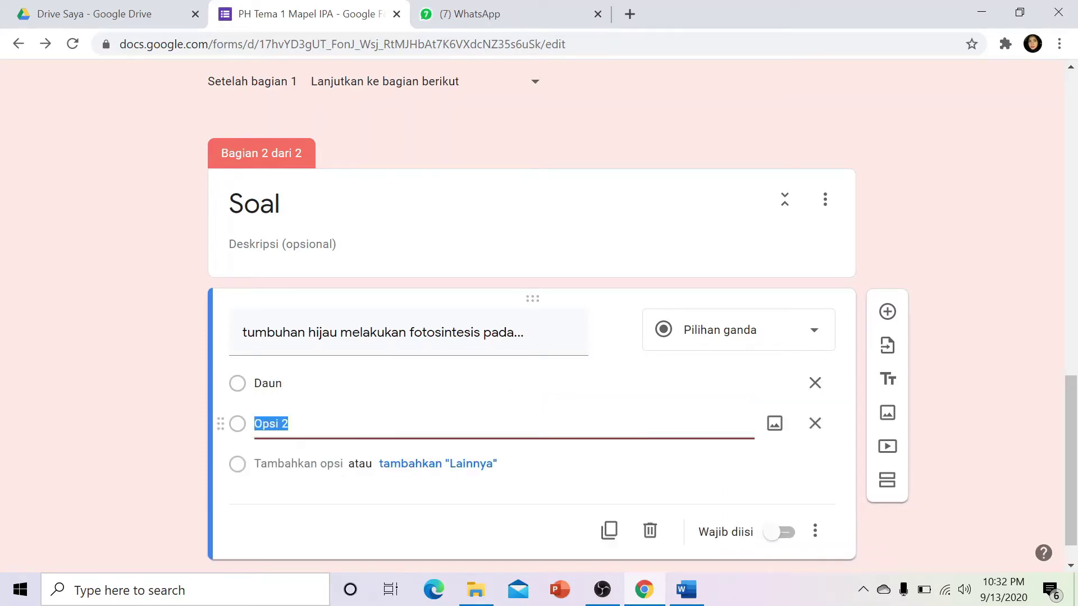
{"action": "type", "text": "Batang"}
{"action": "scroll", "coordinate": [284, 469], "scroll_direction": "down", "scroll_amount": 1}
{"action": "key", "text": "Return"}
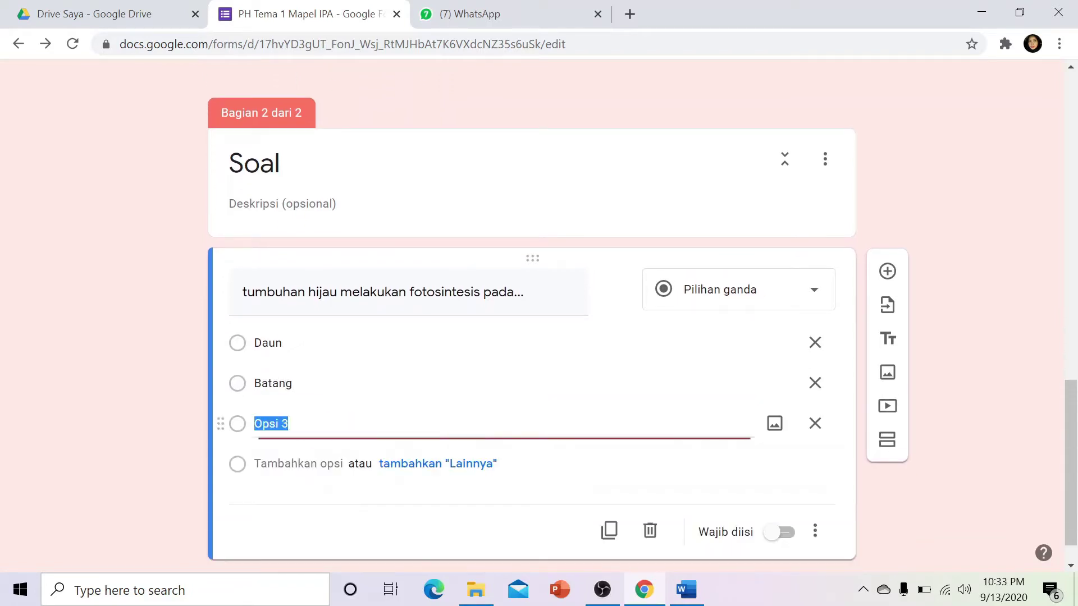
{"action": "type", "text": "Bunga"}
{"action": "left_click", "coordinate": [287, 463]}
{"action": "type", "text": "Akar"}
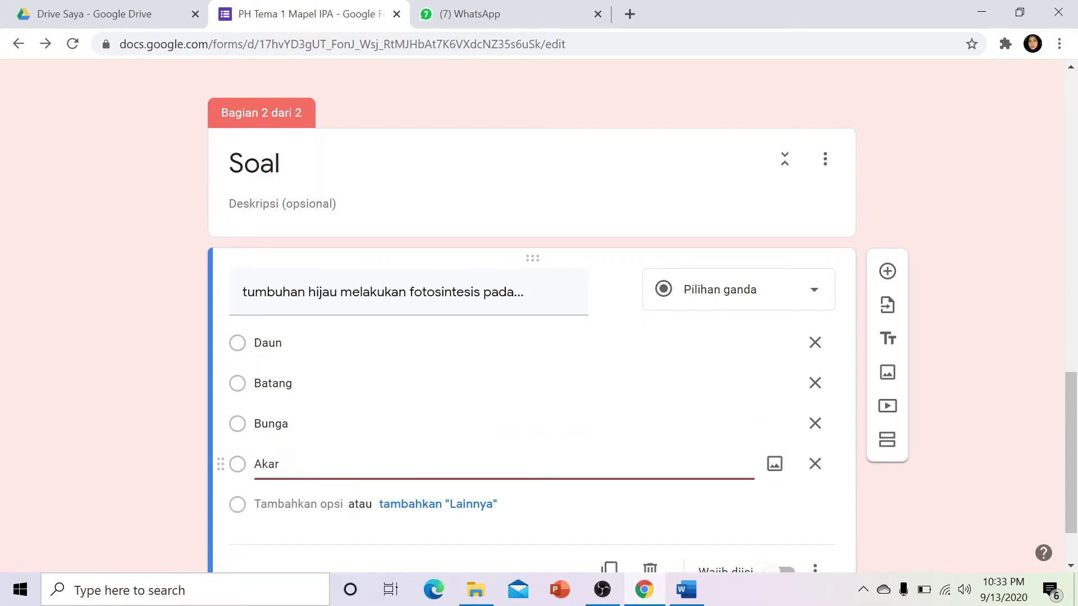
{"action": "scroll", "coordinate": [445, 440], "scroll_direction": "down", "scroll_amount": 2}
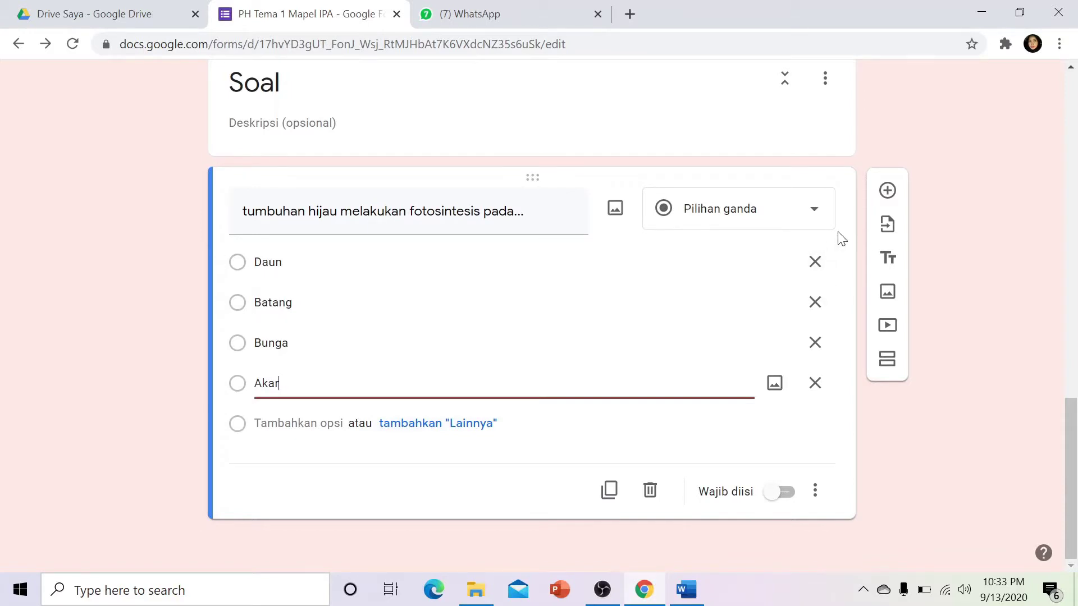
{"action": "left_click", "coordinate": [786, 493]}
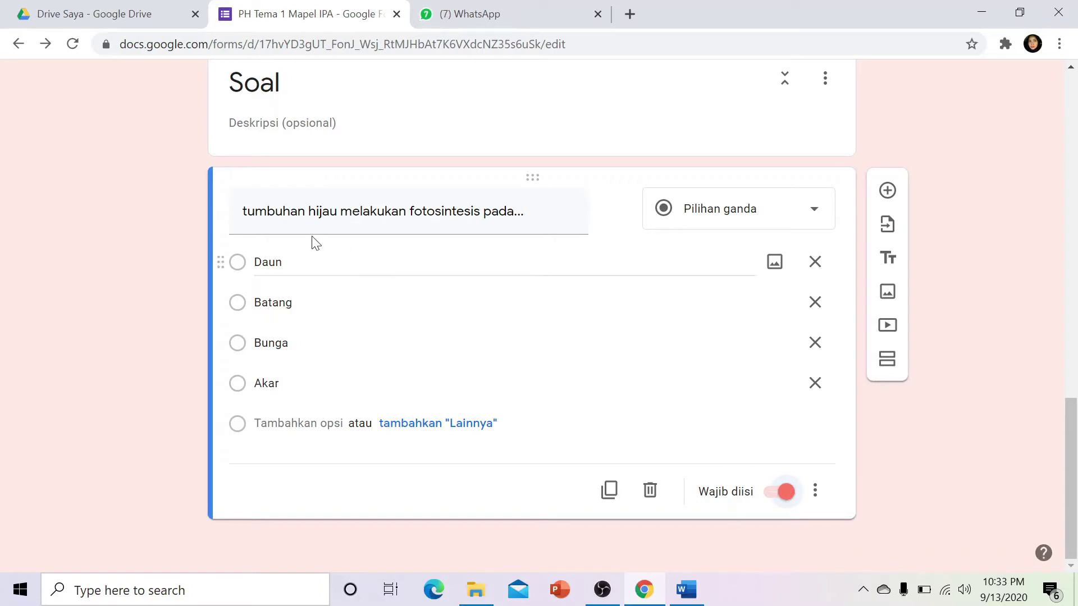
- Capitalise the first letter of the photosynthesis question and number it "1." at the start
{"action": "triple_click", "coordinate": [382, 212]}
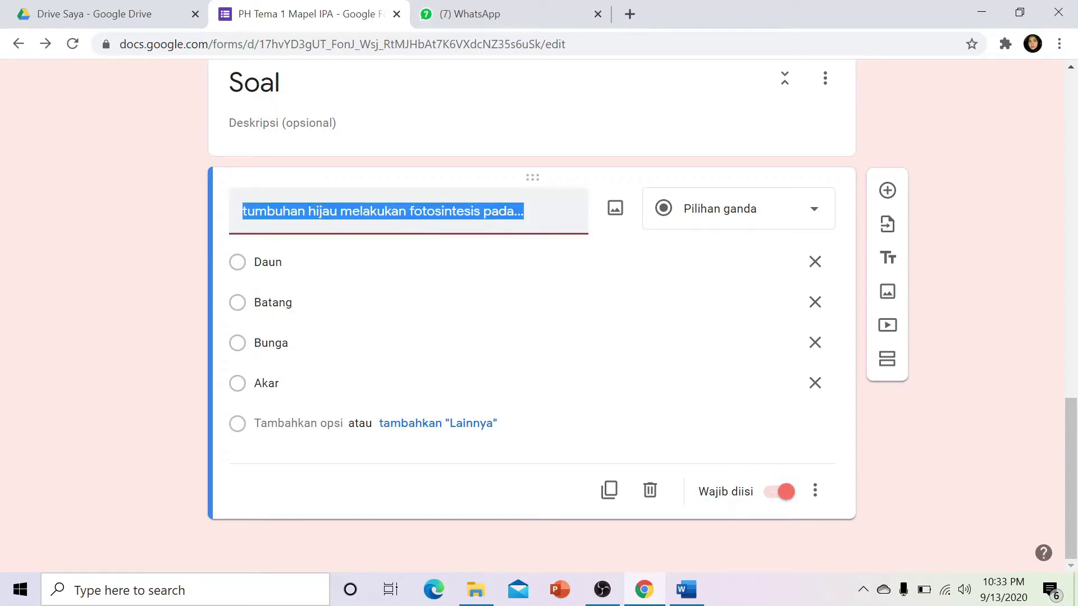
{"action": "left_click", "coordinate": [480, 211]}
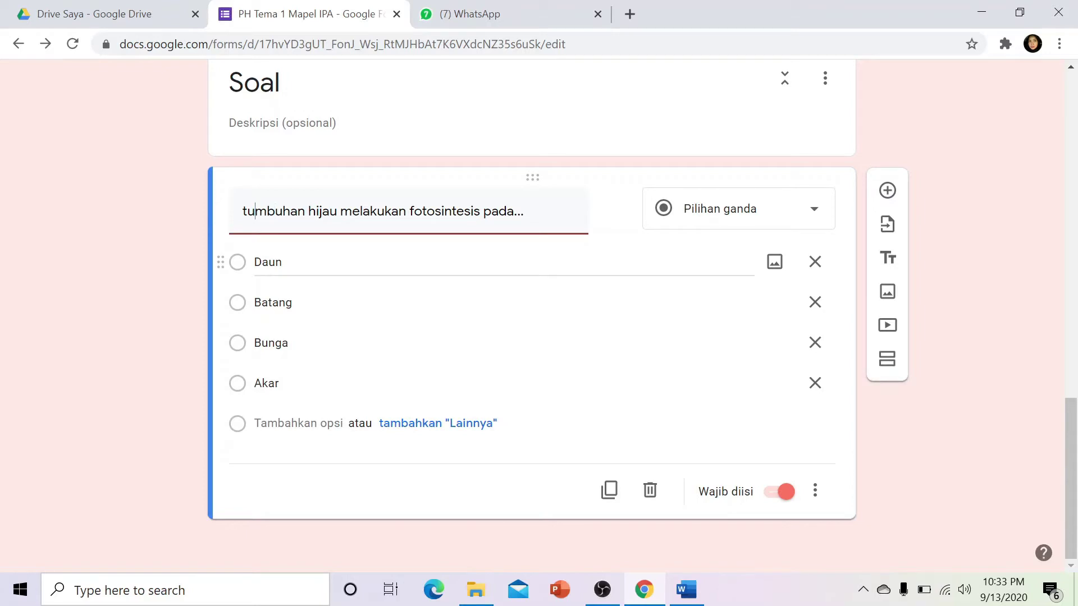
{"action": "key", "text": "Home"}
{"action": "key", "text": "Delete"}
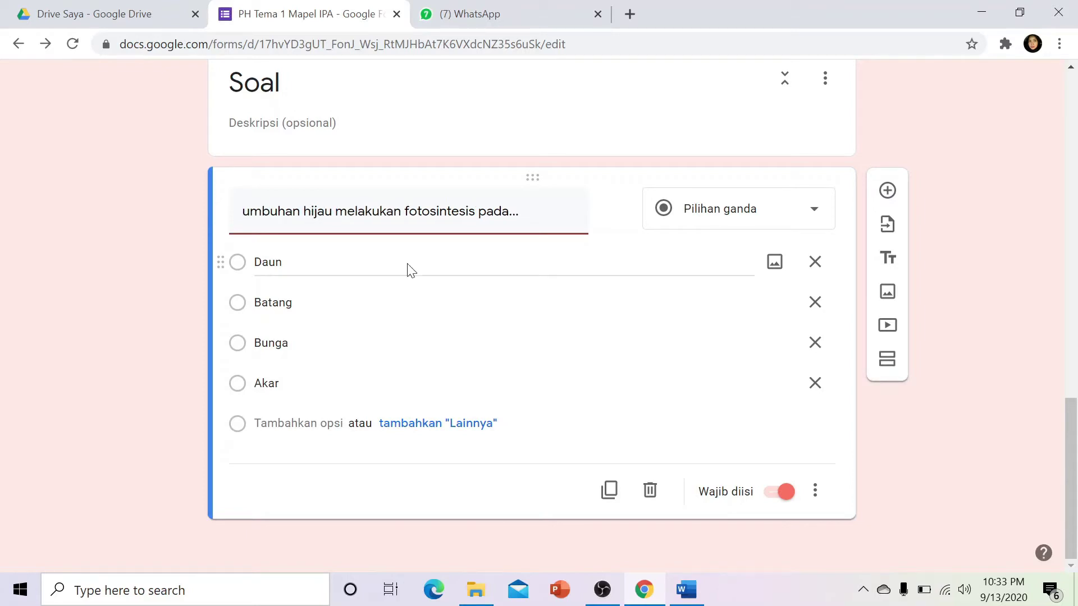
{"action": "type", "text": "T"}
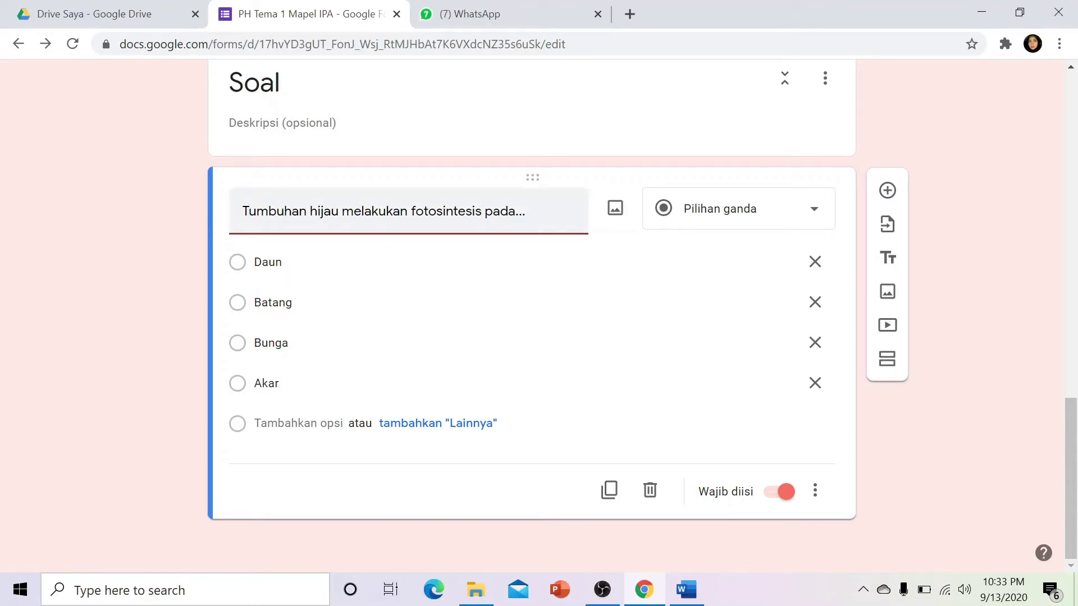
{"action": "type", "text": "1."}
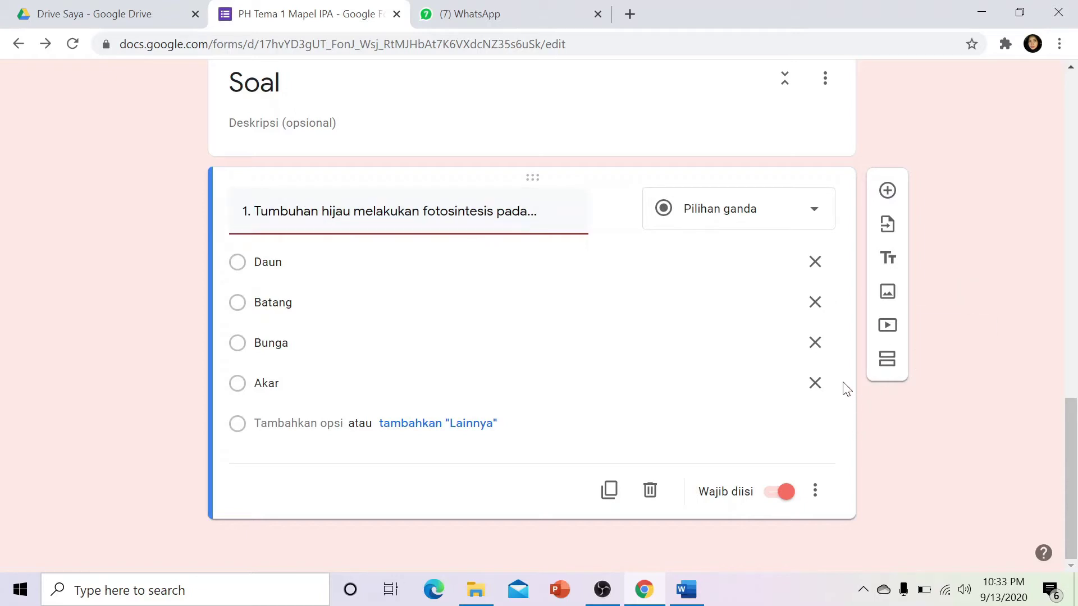
- Add a question below question 1 titled "Tumbuhan yang dapat dikembangbiakan denga cara setek ialah ....", copied from the Word document SOAL IPA KELAS 6
{"action": "left_click", "coordinate": [887, 190]}
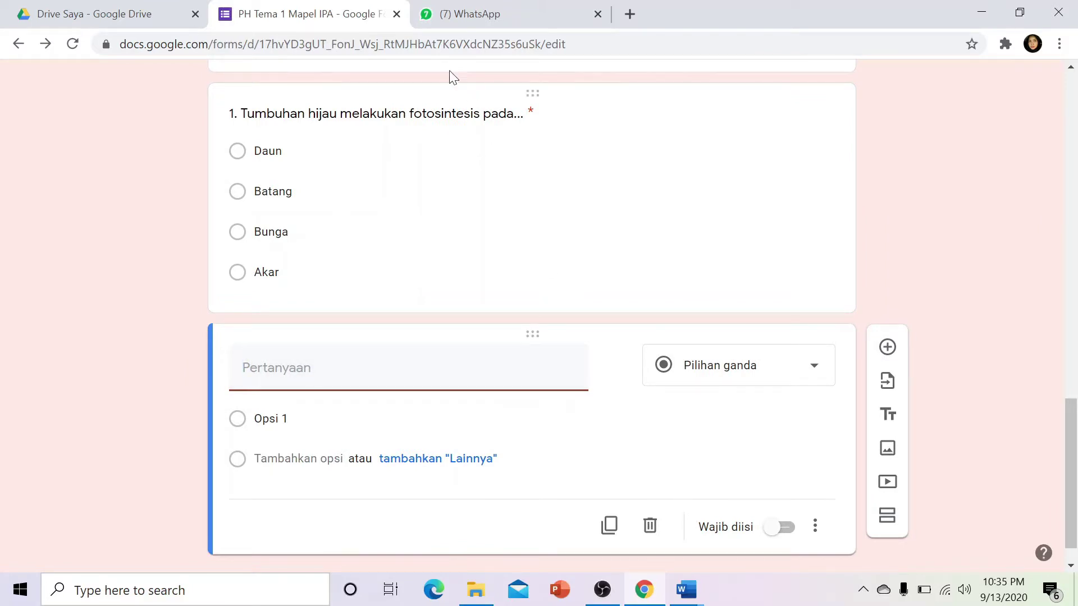
{"action": "left_click", "coordinate": [686, 589]}
{"action": "left_click", "coordinate": [751, 505]}
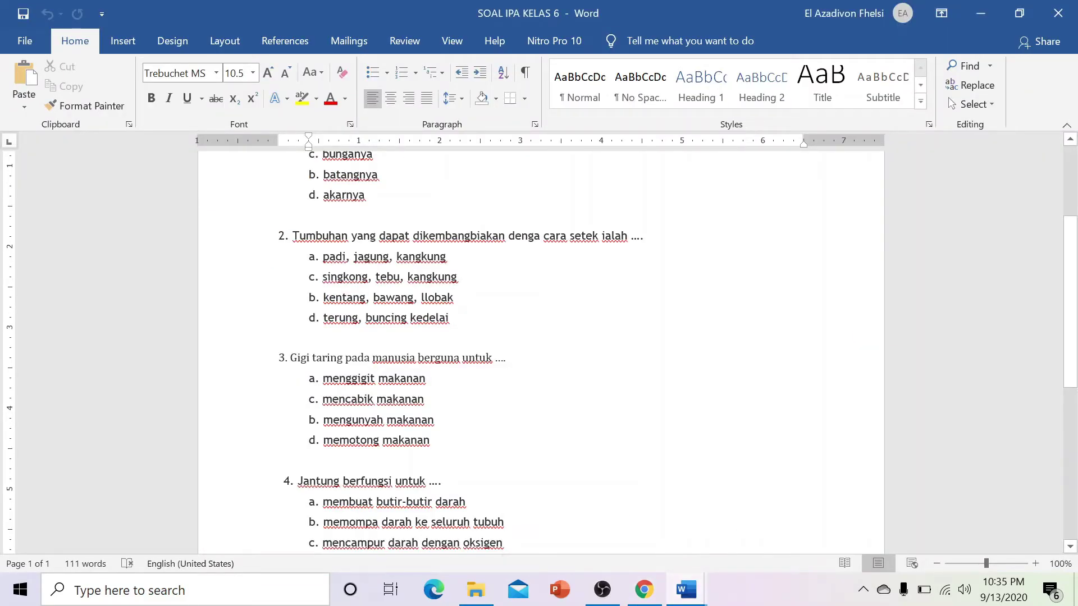
{"action": "left_click_drag", "start_coordinate": [292, 236], "coordinate": [655, 243]}
{"action": "key", "text": "ctrl+c"}
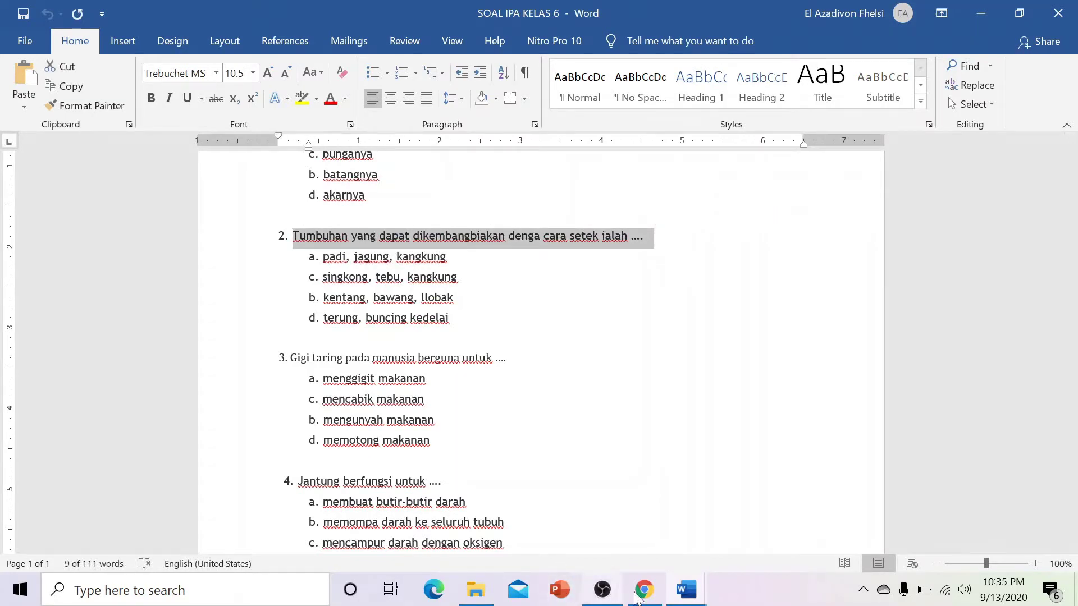
{"action": "left_click", "coordinate": [644, 589]}
{"action": "left_click", "coordinate": [266, 360]}
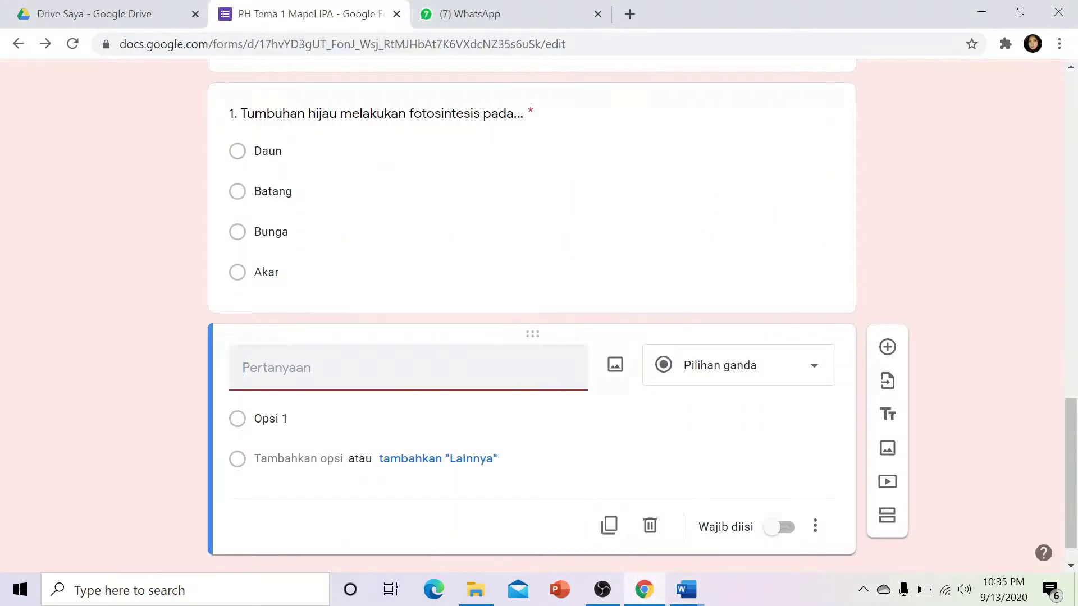
{"action": "key", "text": "ctrl+v"}
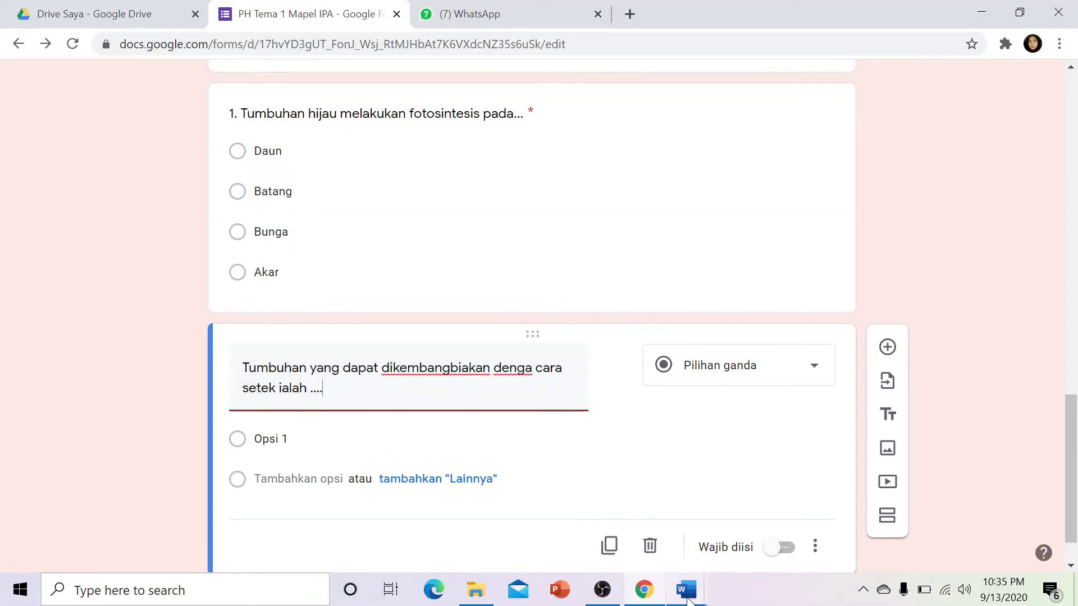
- Copy "padi, jagung, kangkung" from the SOAL IPA KELAS 6 document into the first option of the setek question
{"action": "mouse_move", "coordinate": [688, 598]}
{"action": "left_click", "coordinate": [742, 541]}
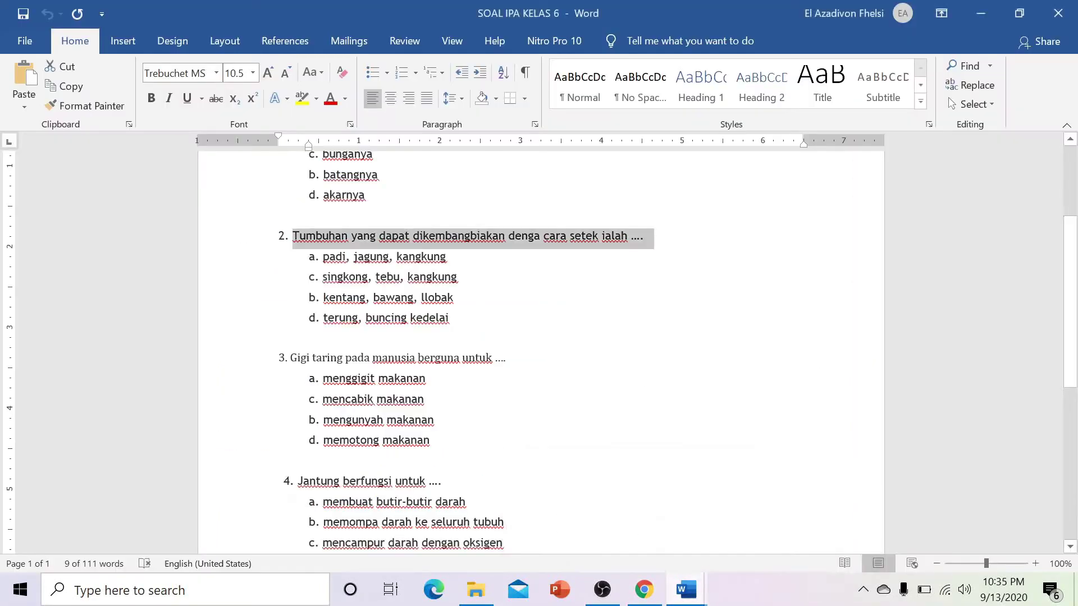
{"action": "left_click_drag", "start_coordinate": [322, 256], "coordinate": [455, 257]}
{"action": "key", "text": "ctrl+c"}
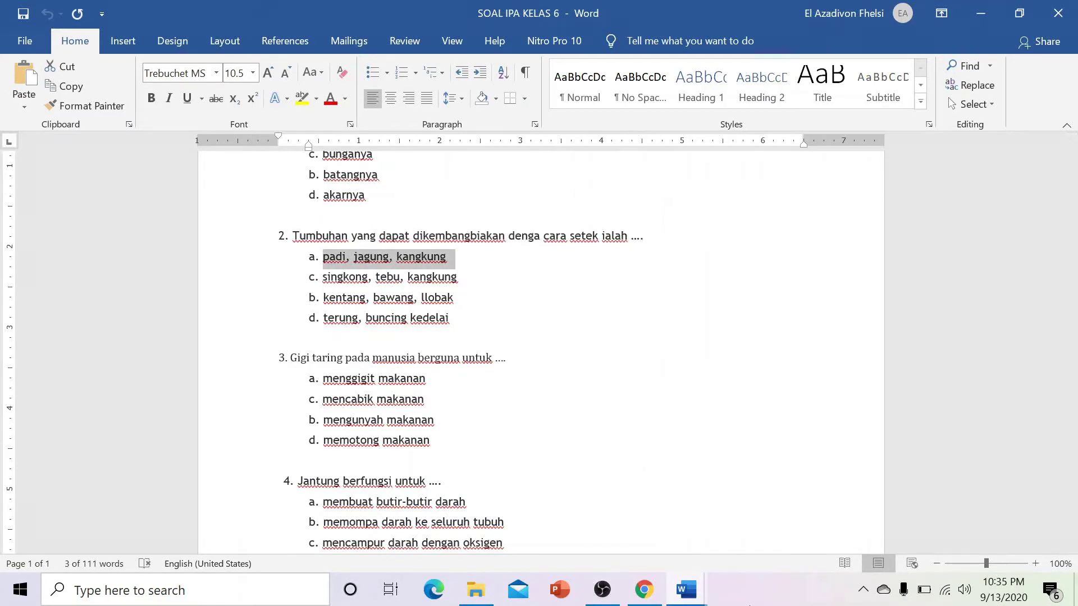
{"action": "left_click", "coordinate": [649, 587]}
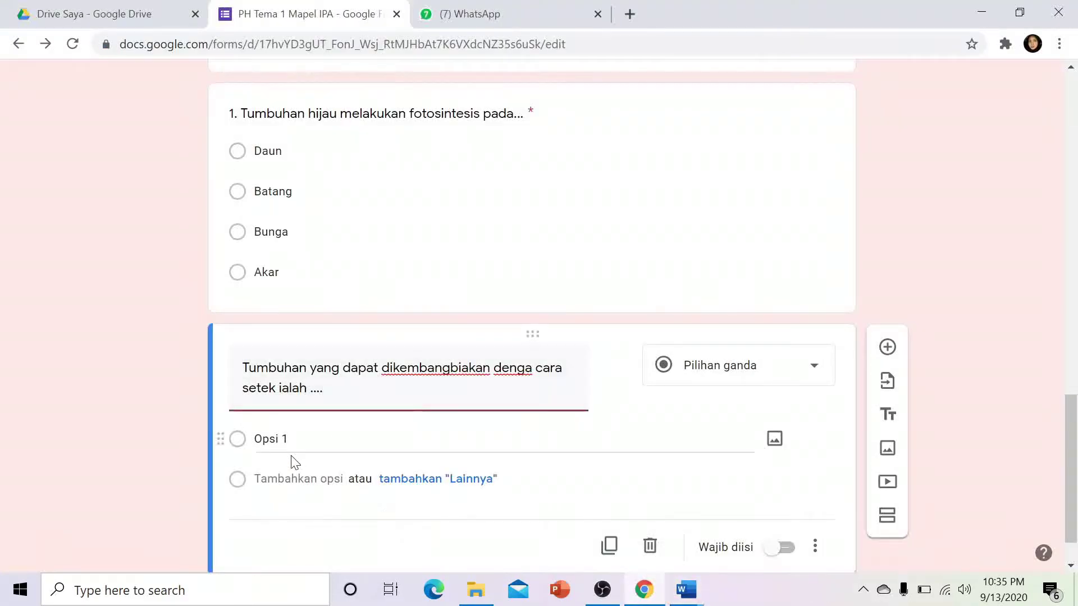
{"action": "left_click", "coordinate": [275, 439]}
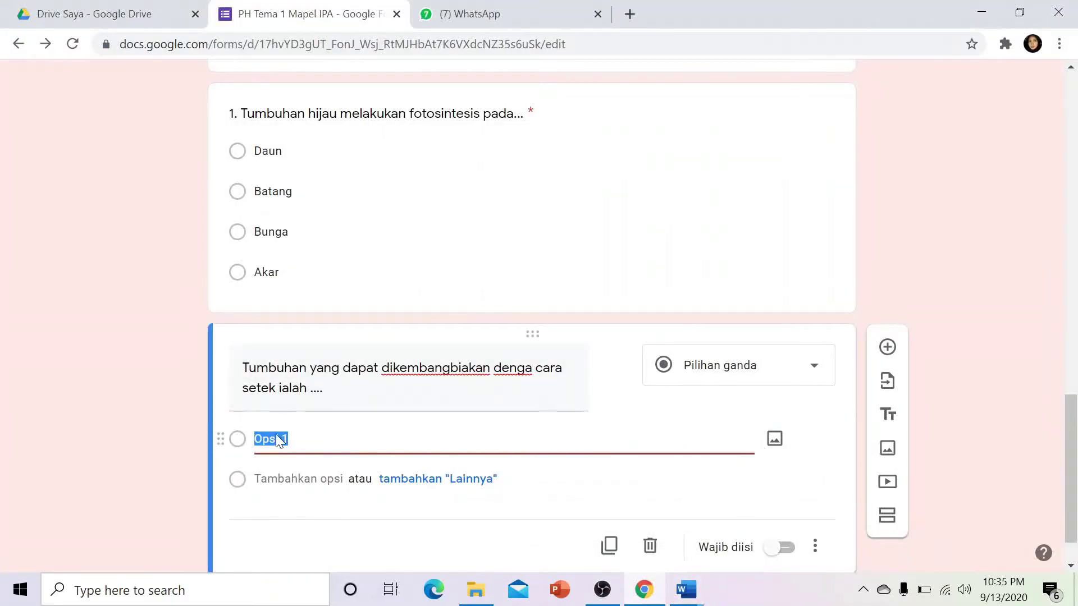
{"action": "key", "text": "ctrl+v"}
- Copy "singkong, tebu, kangkung" from the SOAL IPA KELAS 6 document into a second option of the setek question
{"action": "mouse_move", "coordinate": [686, 590]}
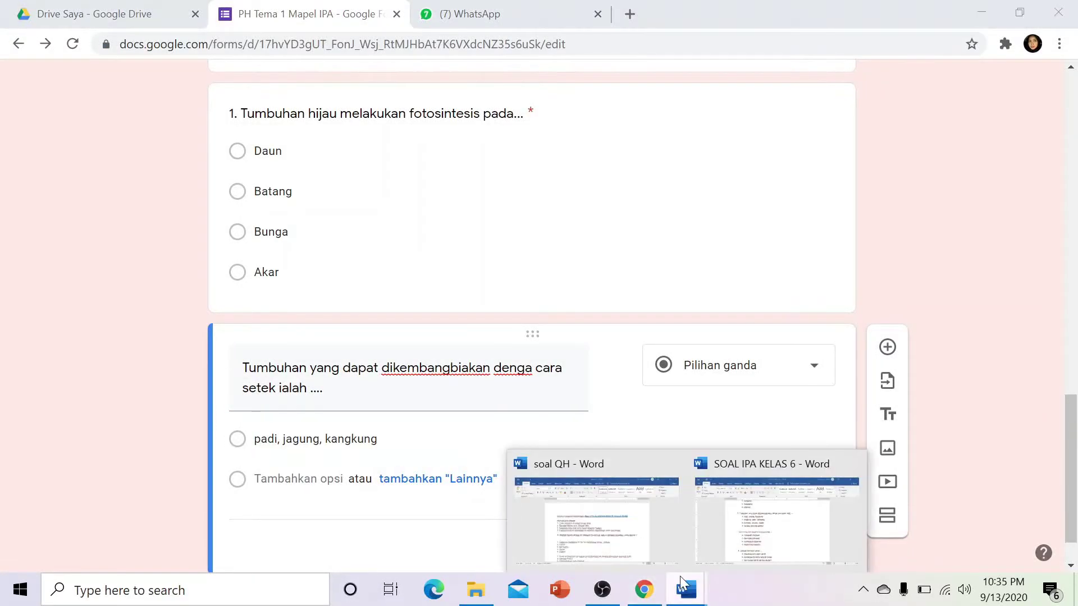
{"action": "left_click", "coordinate": [745, 507]}
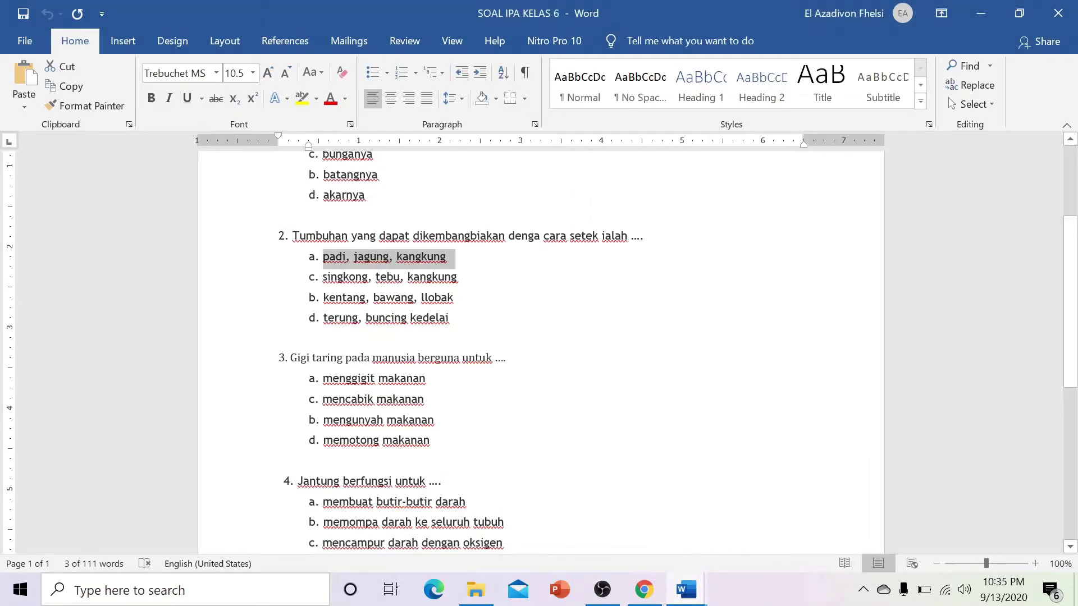
{"action": "left_click_drag", "start_coordinate": [322, 277], "coordinate": [478, 284]}
{"action": "key", "text": "ctrl+c"}
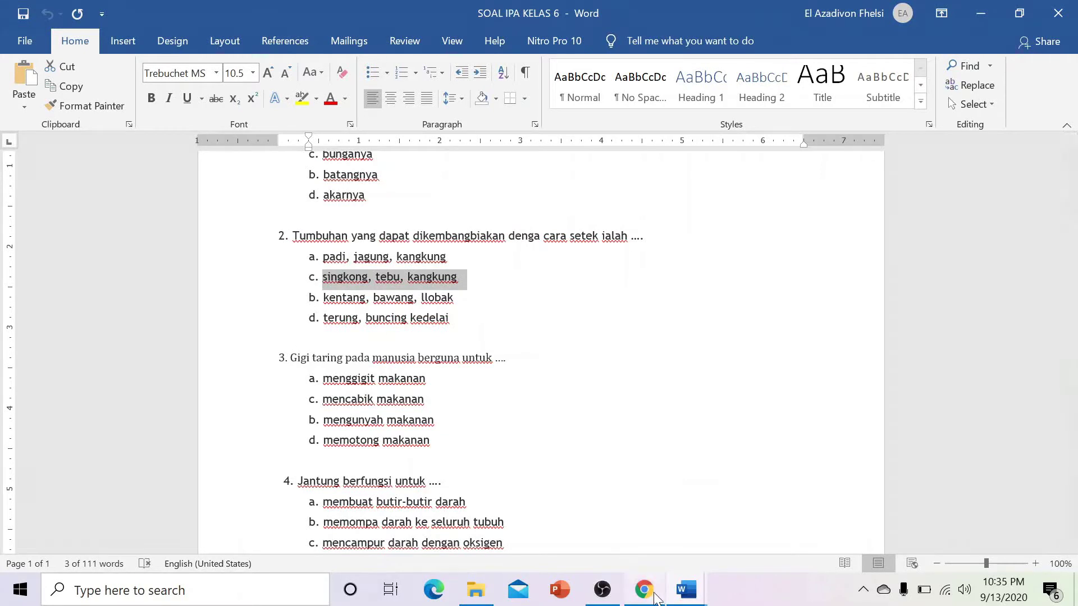
{"action": "left_click", "coordinate": [644, 590]}
{"action": "left_click", "coordinate": [309, 479]}
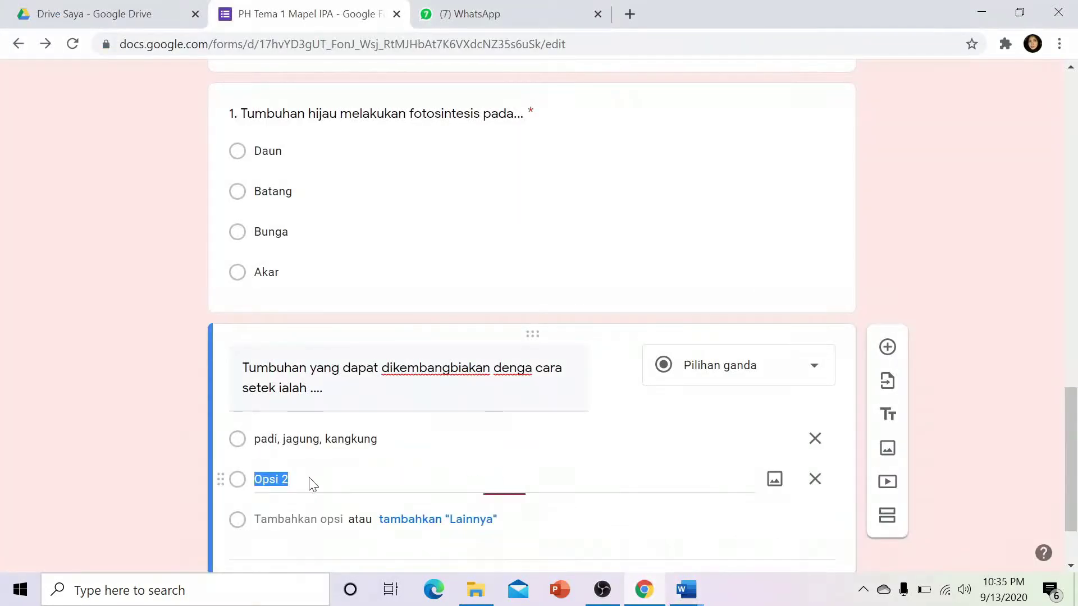
{"action": "key", "text": "ctrl+v"}
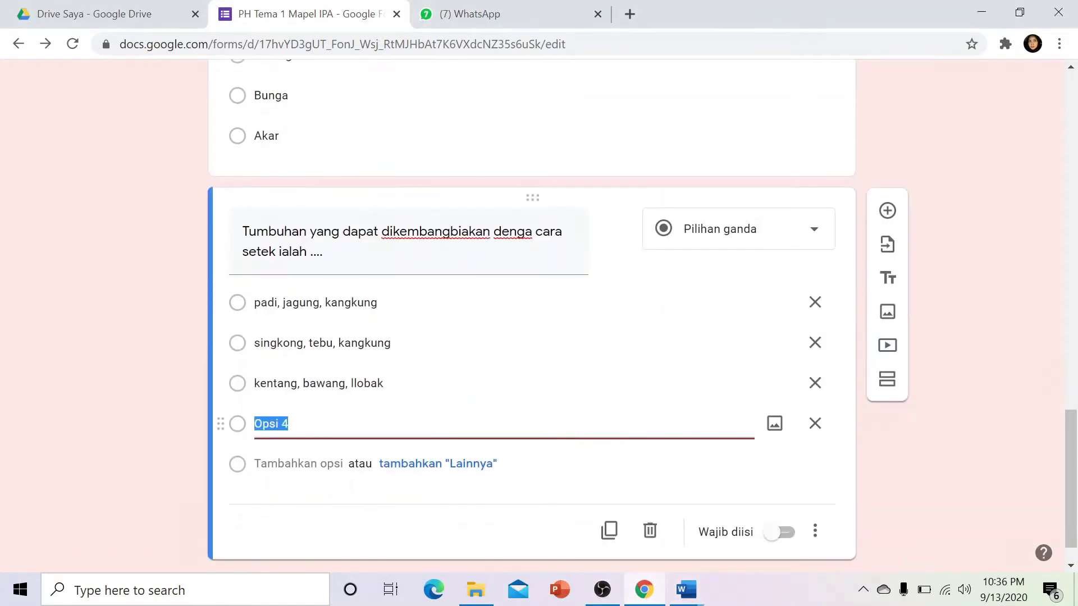
- Complete the setek question's options with "kentang, bawang, llobak" and "terung, buncing kedelai", and make the question required
{"action": "type", "text": "terung, buncing kedelai"}
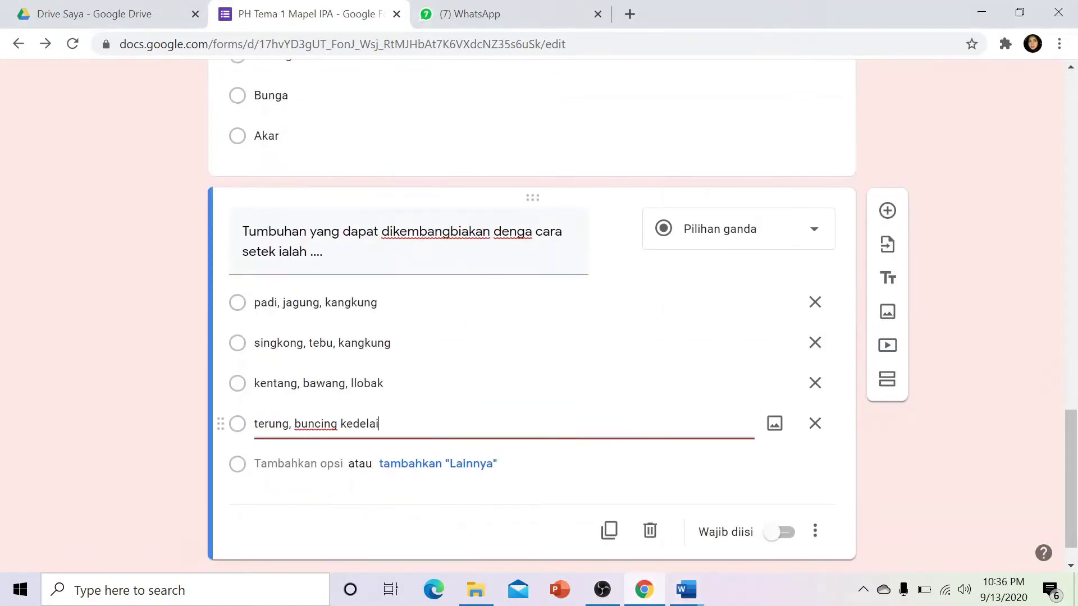
{"action": "left_click", "coordinate": [393, 384]}
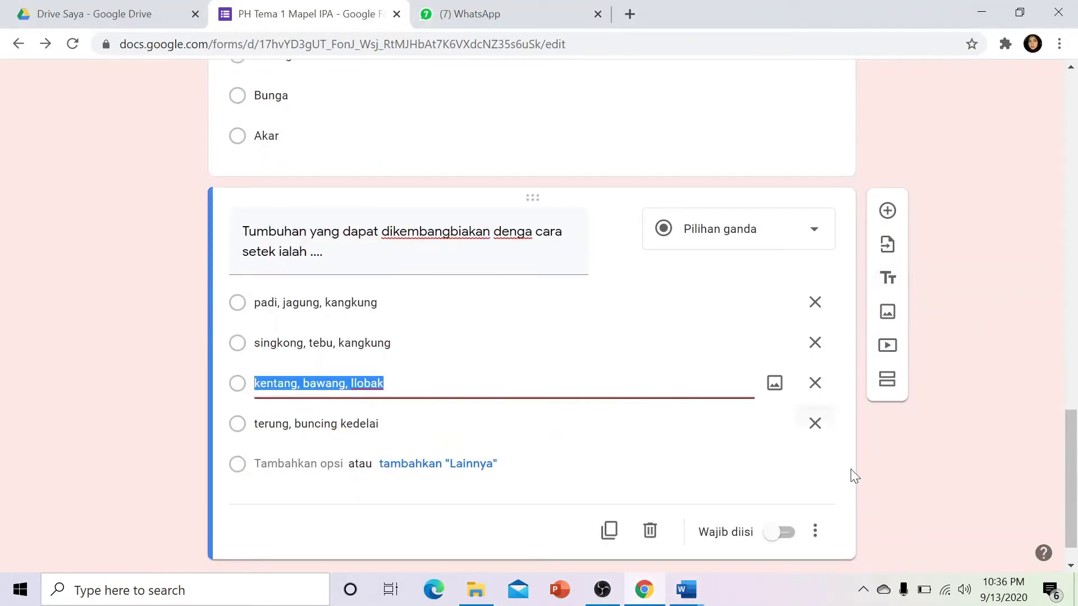
{"action": "left_click", "coordinate": [780, 532]}
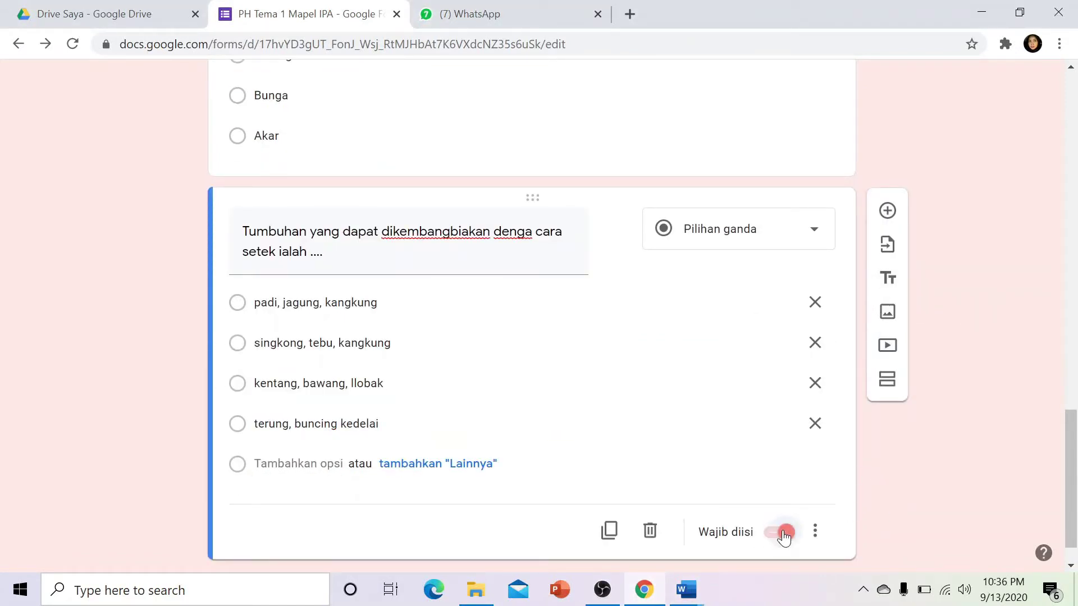
- Add a new blank multiple-choice question below the setek question
{"action": "left_click", "coordinate": [888, 210]}
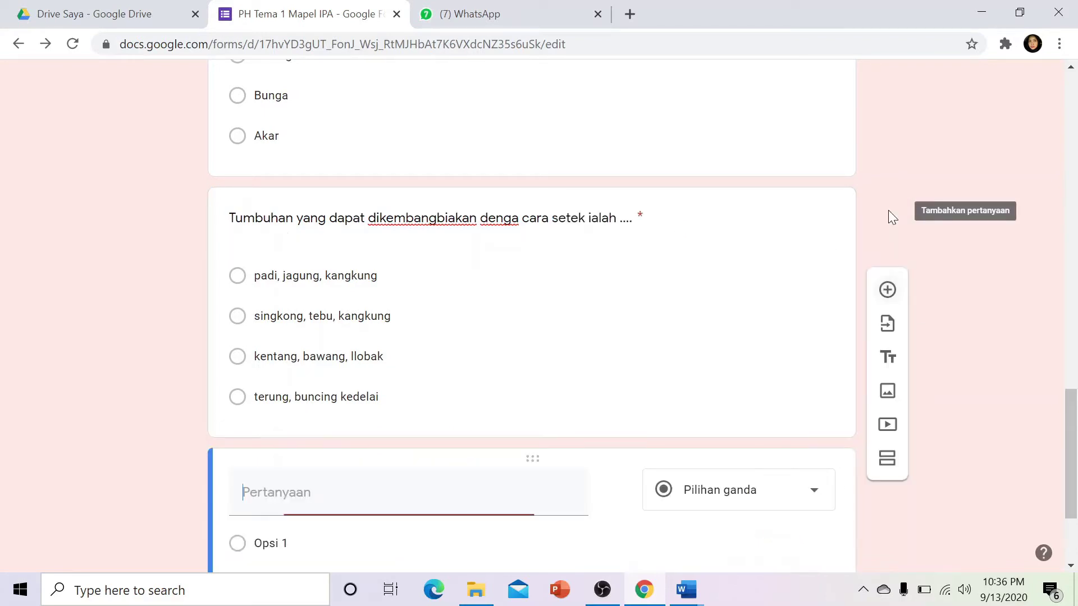
{"action": "scroll", "coordinate": [594, 342], "scroll_direction": "up", "scroll_amount": 1}
{"action": "scroll", "coordinate": [592, 341], "scroll_direction": "up", "scroll_amount": 2}
{"action": "scroll", "coordinate": [591, 341], "scroll_direction": "down", "scroll_amount": 4}
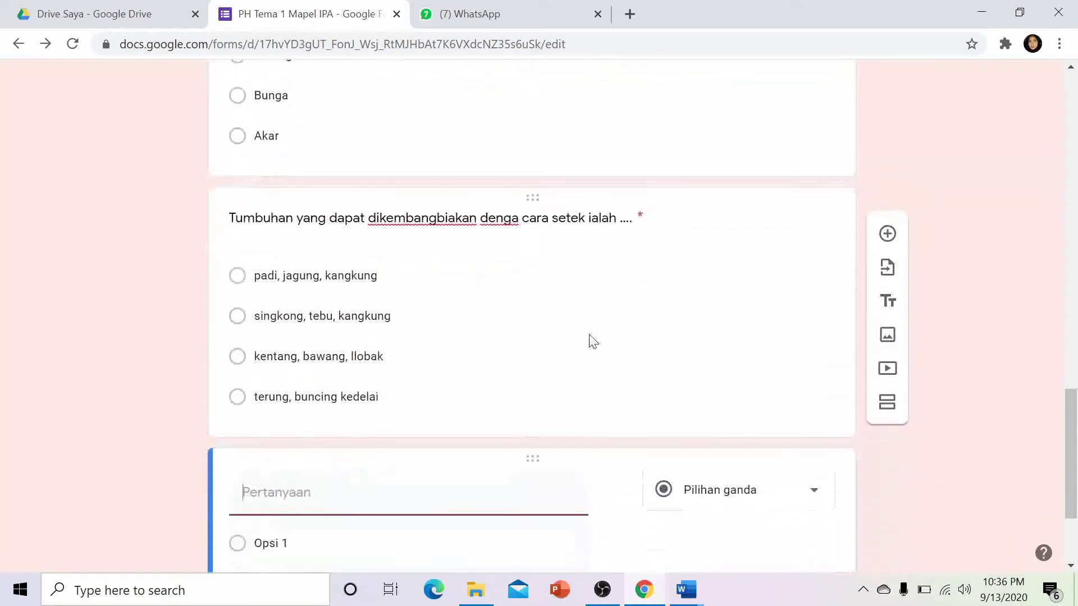
{"action": "scroll", "coordinate": [593, 341], "scroll_direction": "down", "scroll_amount": 2}
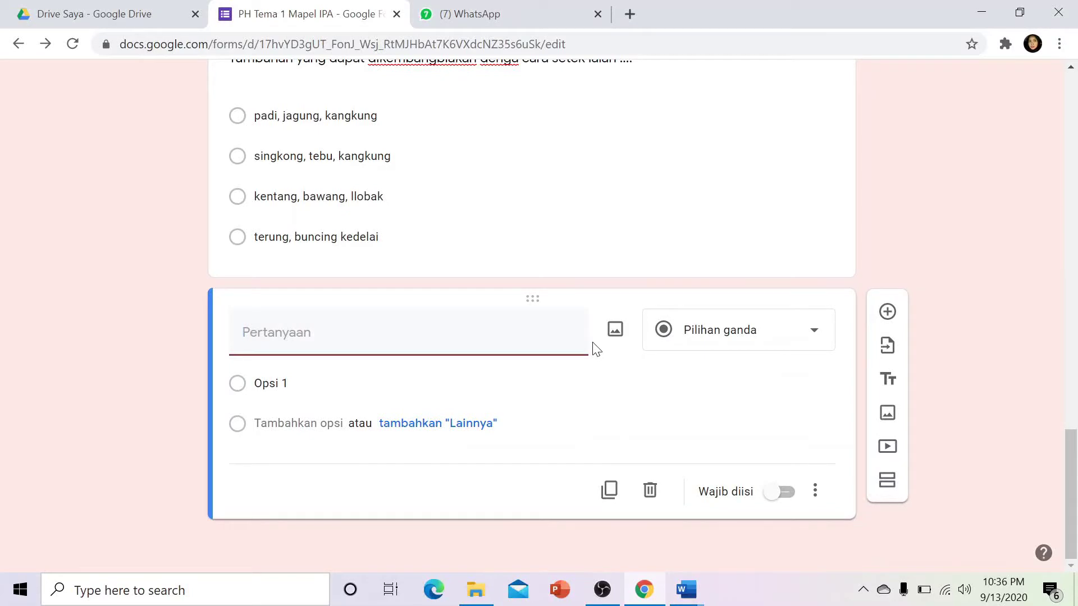
{"action": "scroll", "coordinate": [358, 286], "scroll_direction": "up", "scroll_amount": 2}
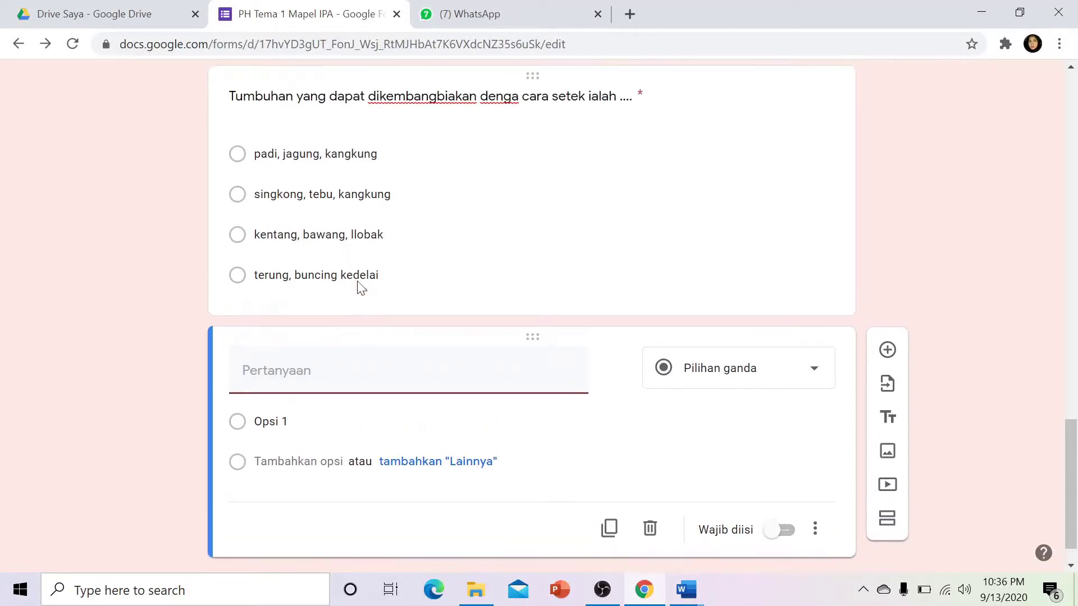
{"action": "scroll", "coordinate": [361, 282], "scroll_direction": "down", "scroll_amount": 2}
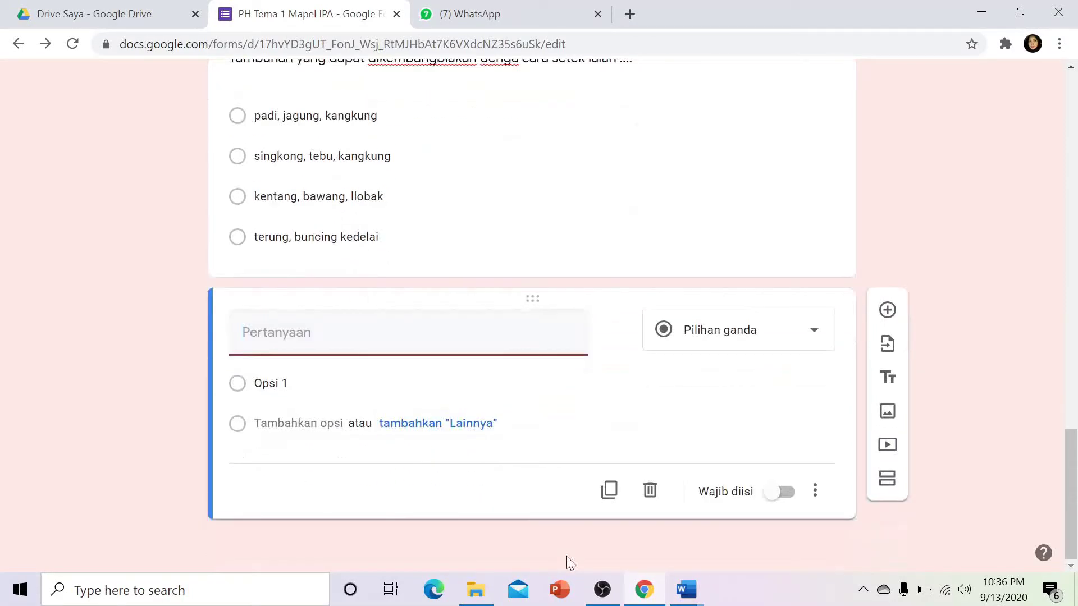
- Switch to the Word document soal QH and copy the text of question 9 about the repeated word in surat al-Bayyinah
{"action": "left_click", "coordinate": [686, 589]}
{"action": "left_click", "coordinate": [611, 528]}
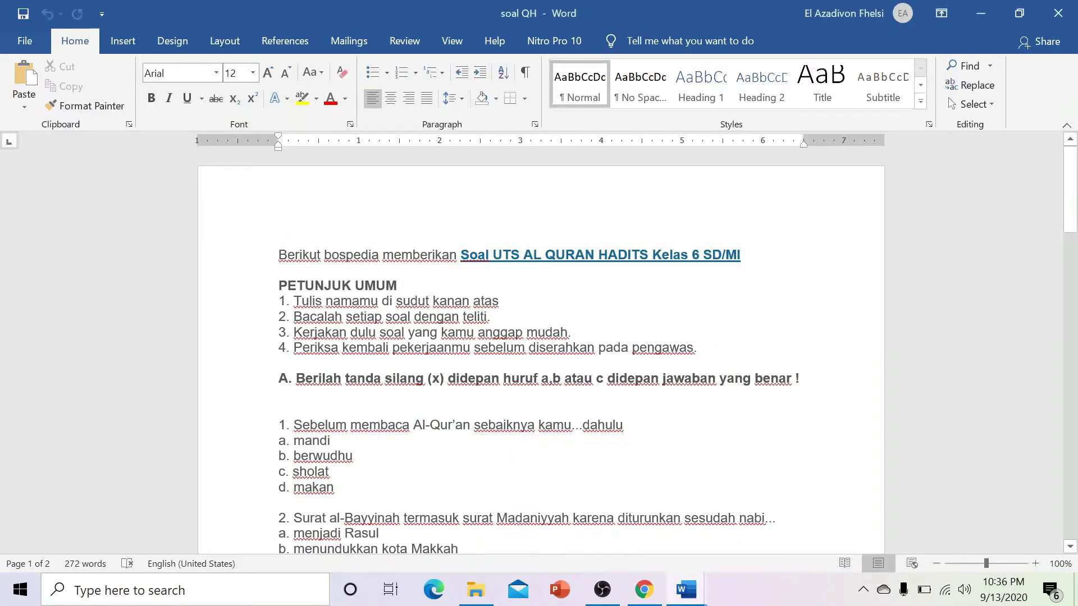
{"action": "scroll", "coordinate": [613, 533], "scroll_direction": "down", "scroll_amount": 5}
{"action": "scroll", "coordinate": [539, 348], "scroll_direction": "down", "scroll_amount": 12}
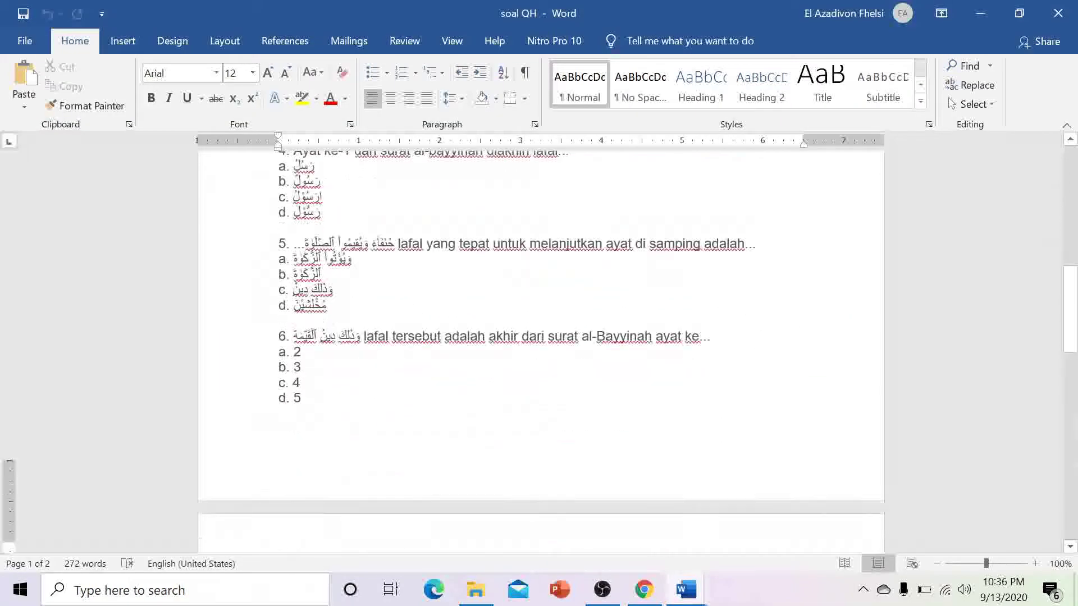
{"action": "scroll", "coordinate": [294, 436], "scroll_direction": "down", "scroll_amount": 3}
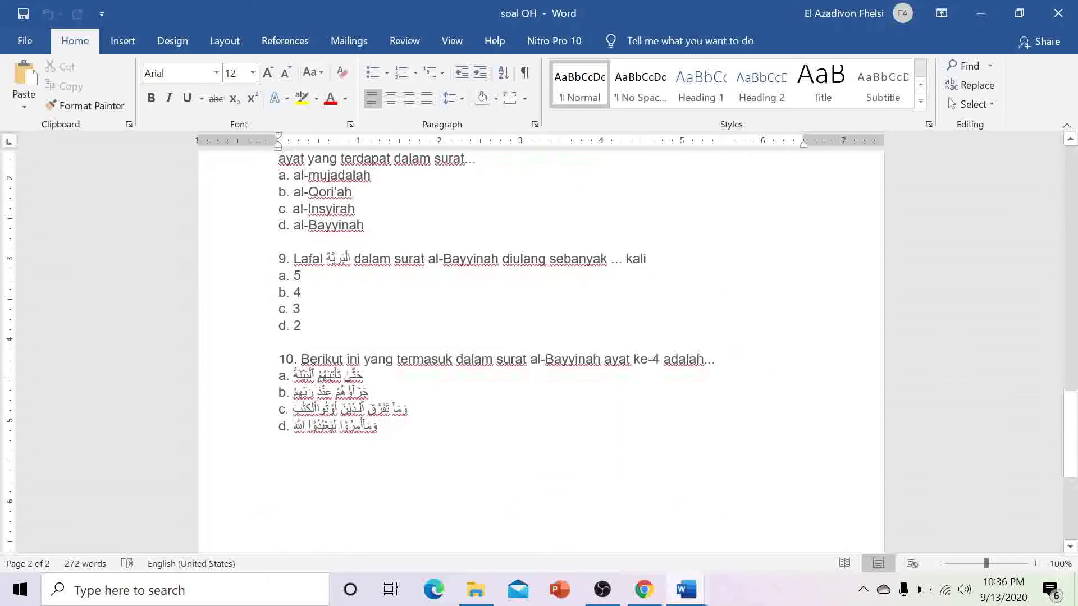
{"action": "scroll", "coordinate": [539, 348], "scroll_direction": "up", "scroll_amount": 3}
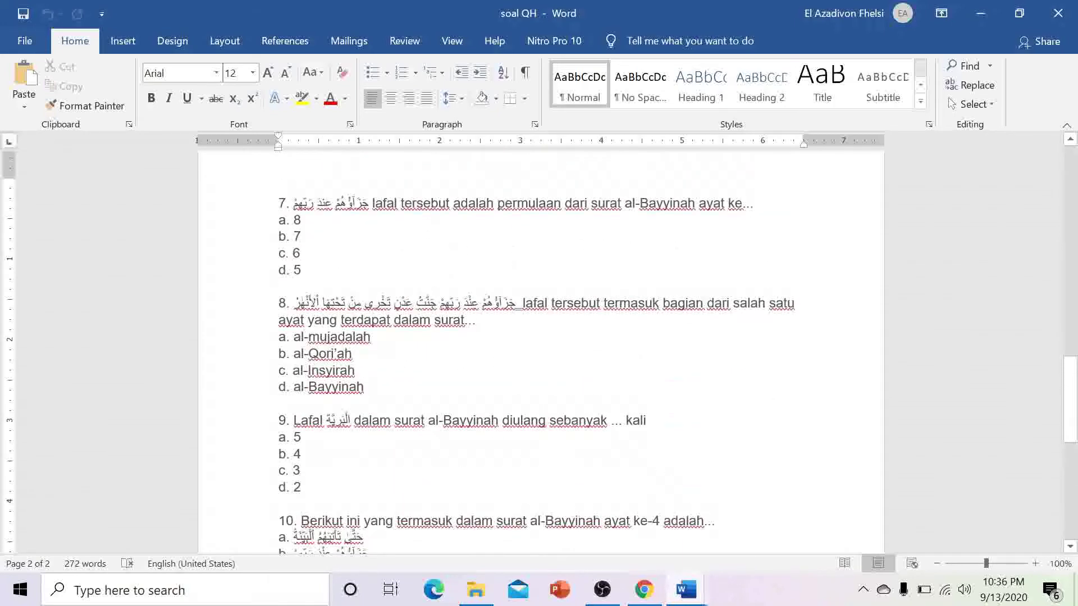
{"action": "left_click_drag", "start_coordinate": [287, 421], "coordinate": [672, 426]}
{"action": "key", "text": "ctrl+c"}
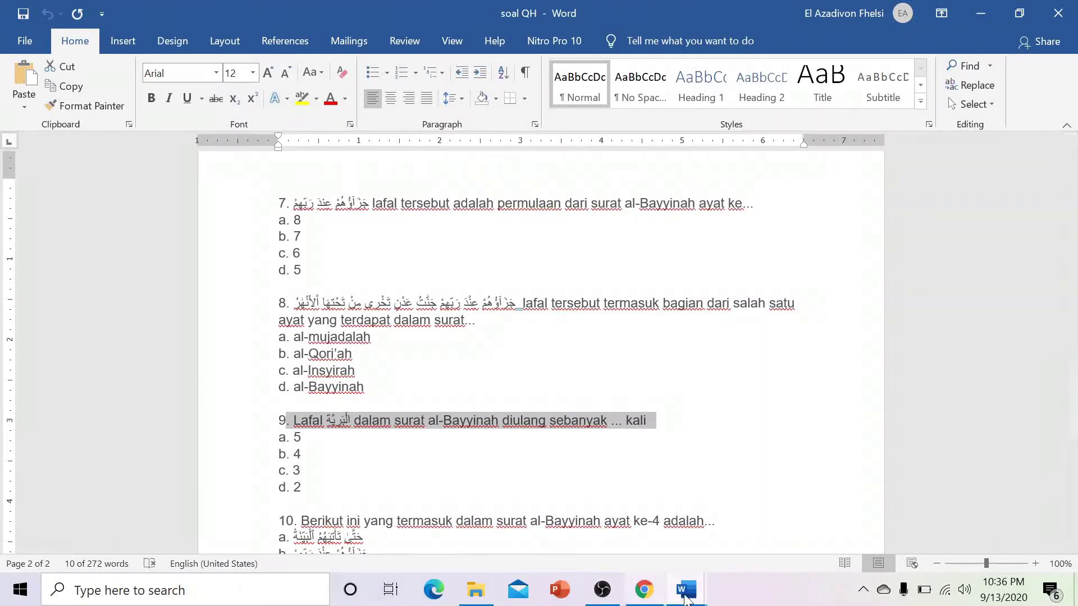
- Paste "Lafal الْبَرِيَّةِ dalam surat al-Bayyinah diulang sebanyak ... kali" as the blank form question's title and remove the leading period and space
{"action": "left_click", "coordinate": [638, 595]}
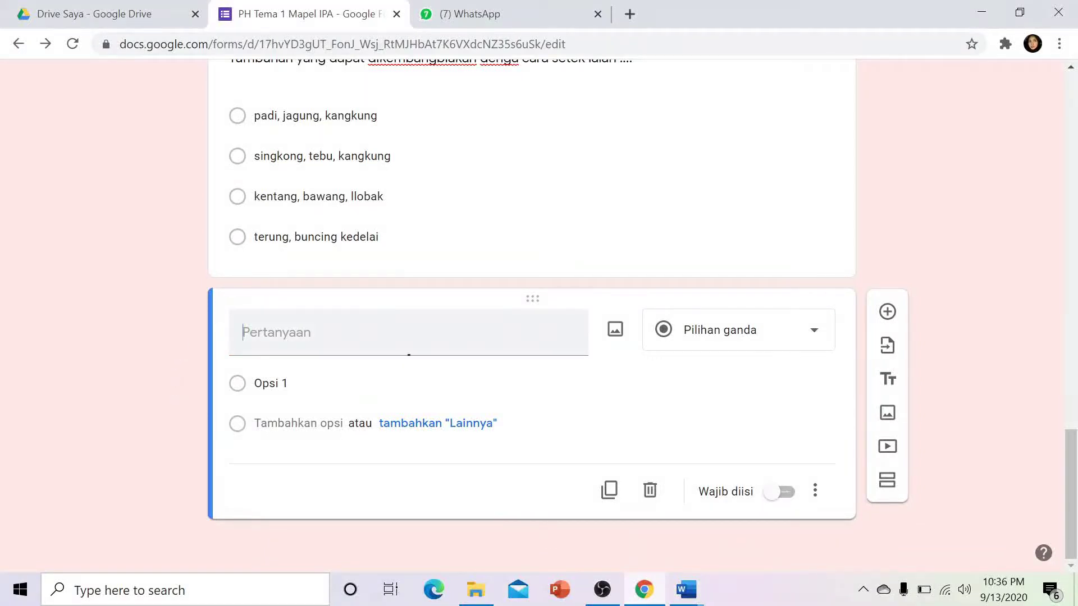
{"action": "key", "text": "ctrl+v"}
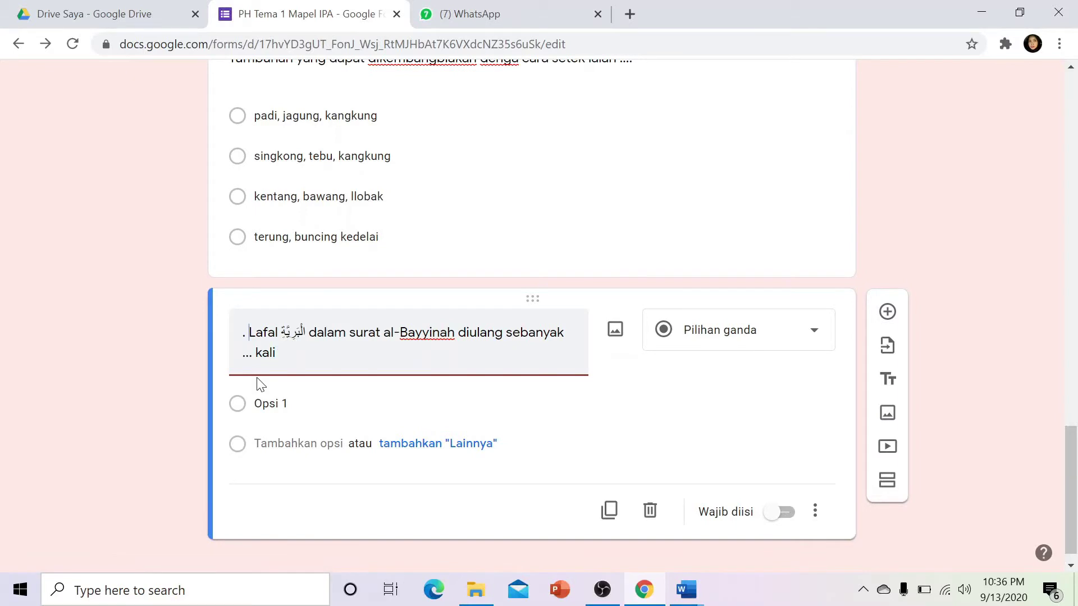
{"action": "key", "text": "ctrl+Home"}
{"action": "key", "text": "Delete"}
{"action": "key", "text": "Delete"}
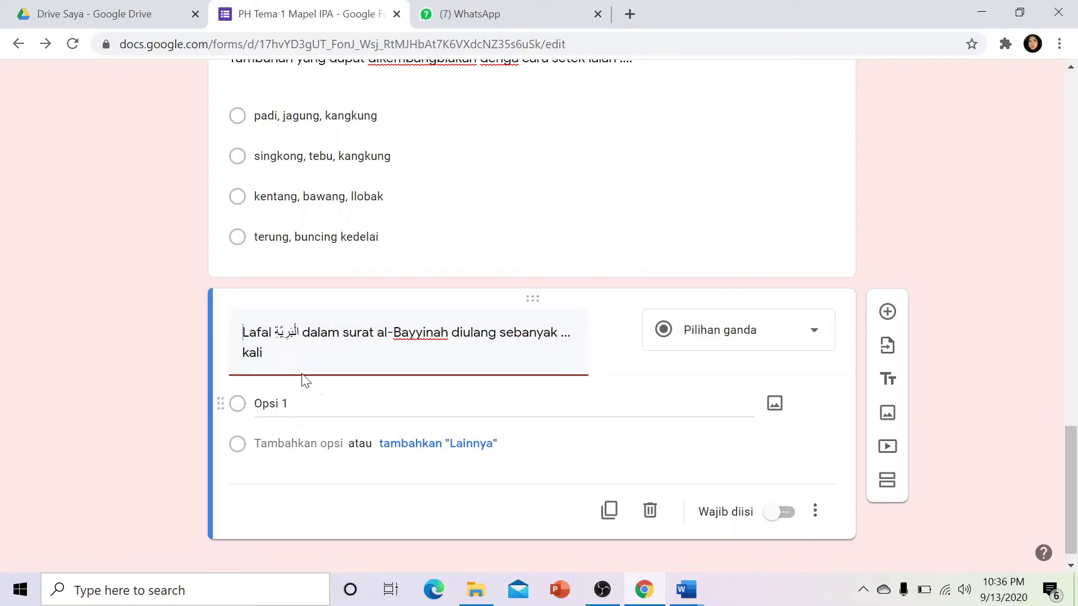
- Give the al-Bayyinah question the four answer options 5, 4, 3 and 2
{"action": "left_click", "coordinate": [271, 403]}
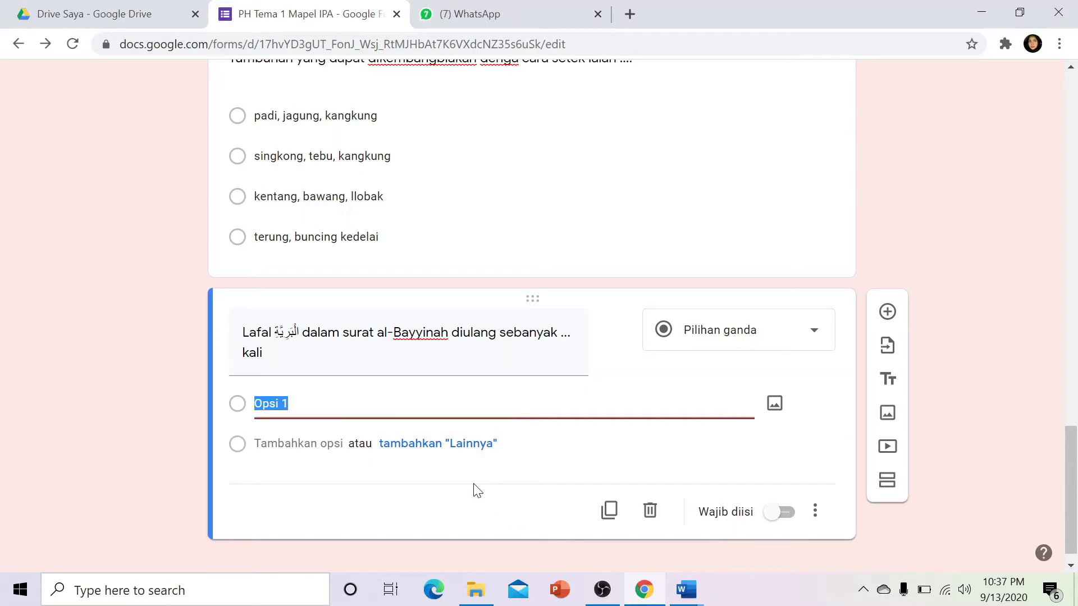
{"action": "type", "text": "5"}
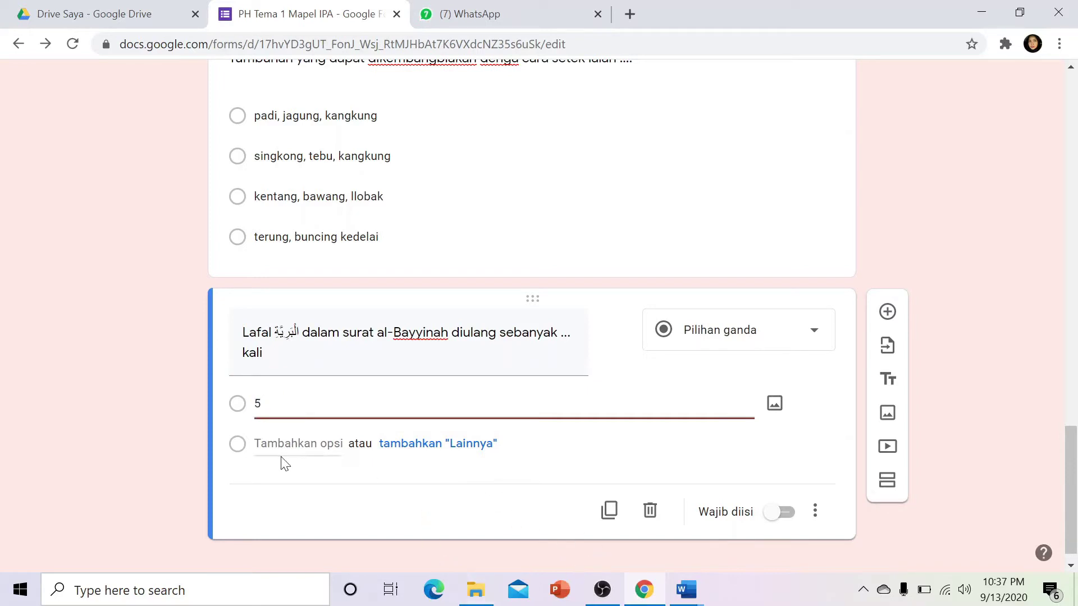
{"action": "left_click", "coordinate": [298, 443]}
{"action": "type", "text": "4"}
{"action": "left_click", "coordinate": [297, 484]}
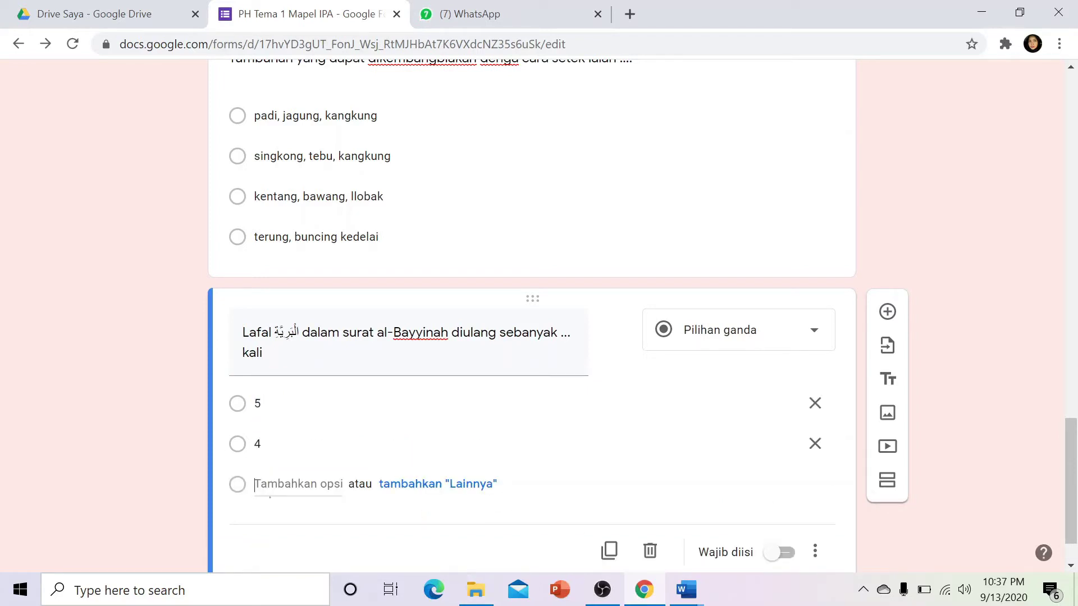
{"action": "type", "text": "3"}
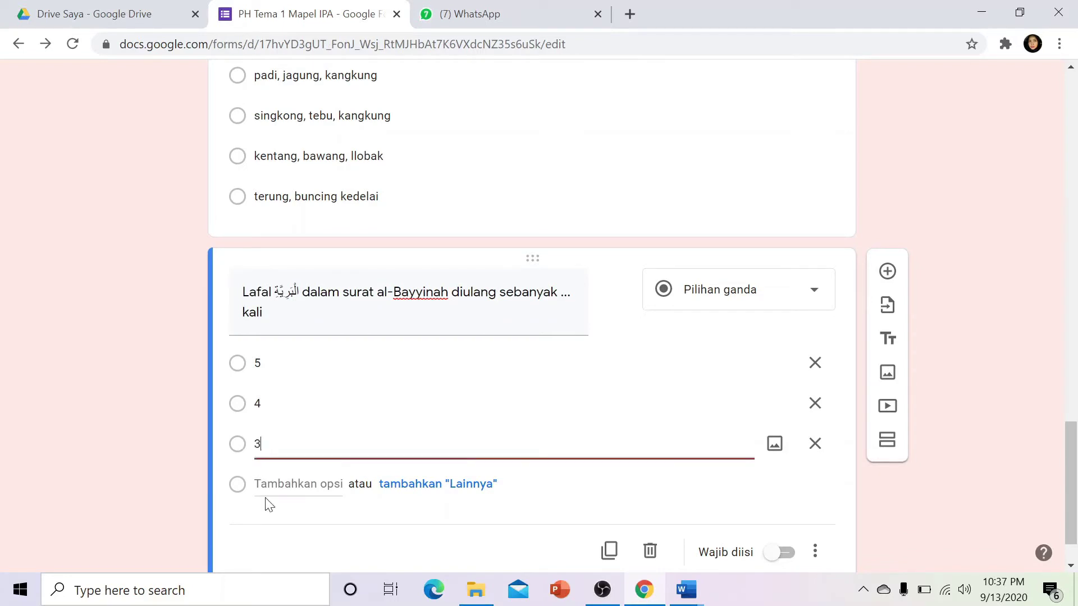
{"action": "key", "text": "Return"}
{"action": "type", "text": "2"}
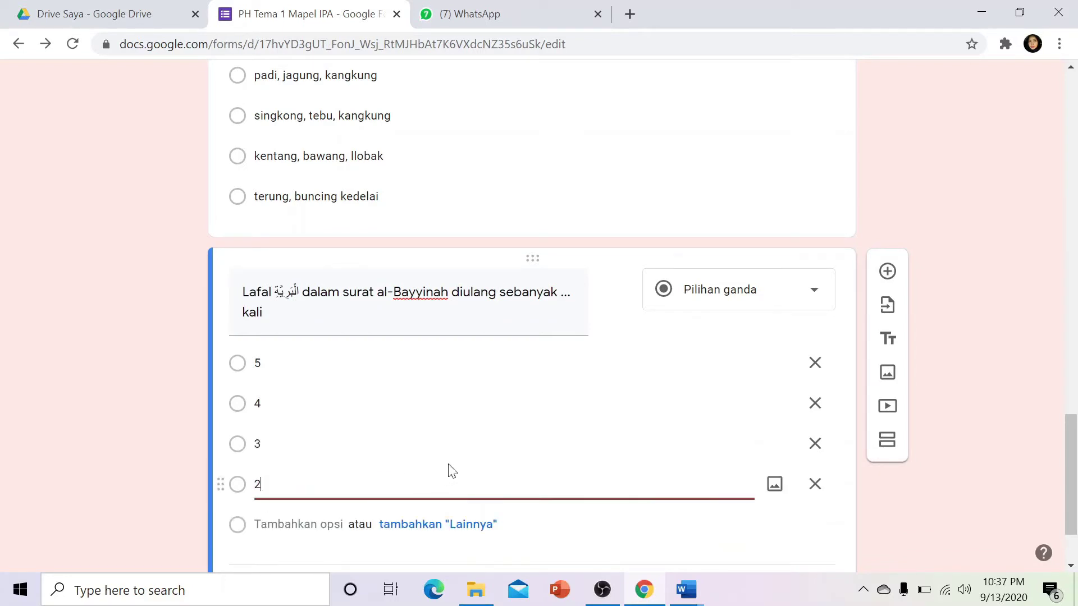
- Make the al-Bayyinah question required
{"action": "scroll", "coordinate": [448, 470], "scroll_direction": "down", "scroll_amount": 1}
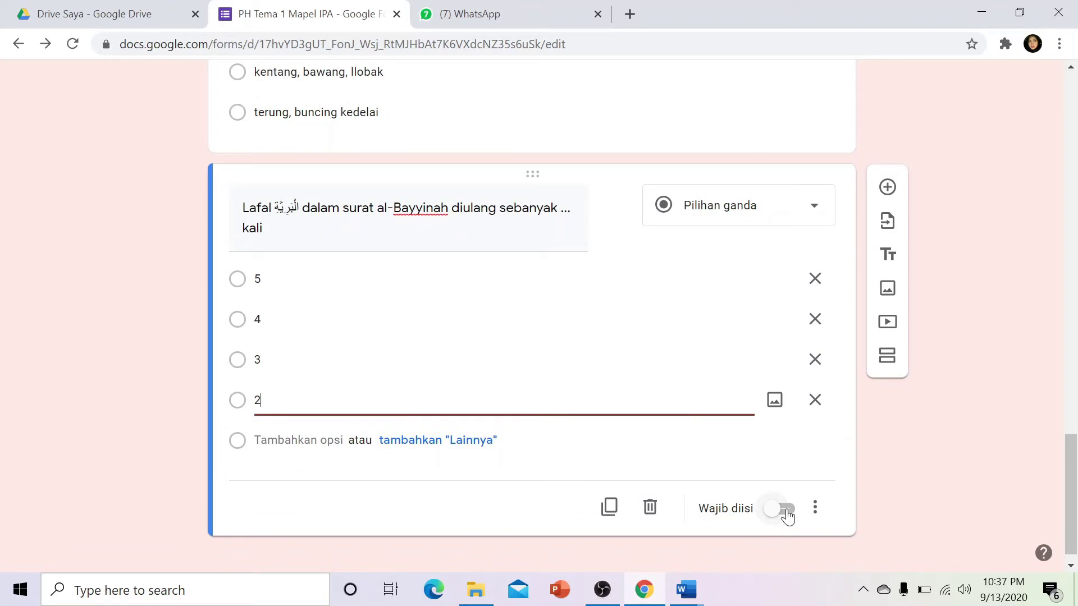
{"action": "left_click", "coordinate": [784, 509]}
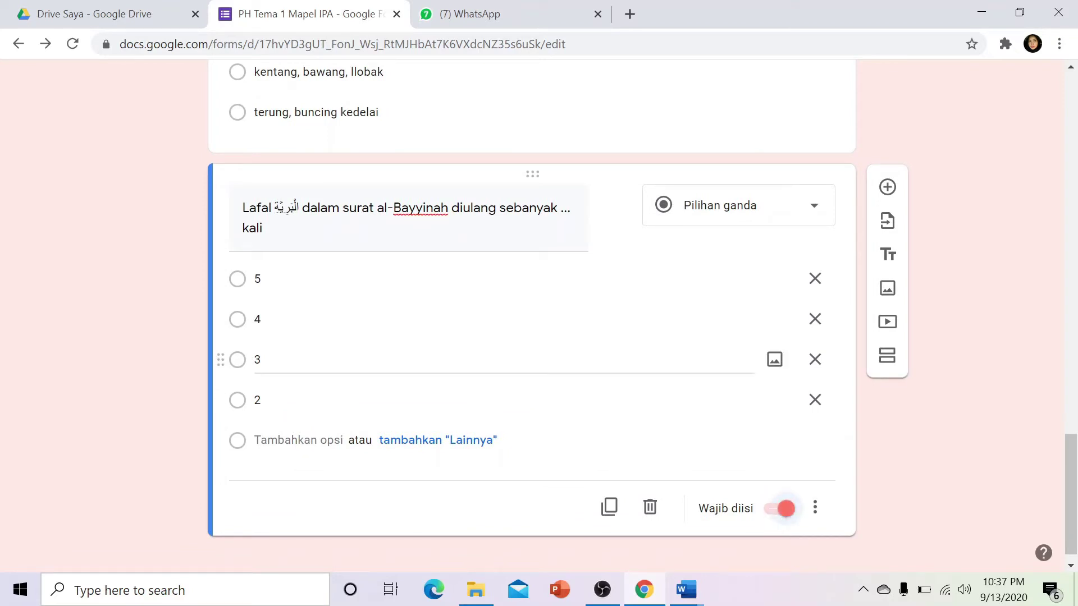
{"action": "scroll", "coordinate": [640, 370], "scroll_direction": "up", "scroll_amount": 3}
{"action": "scroll", "coordinate": [640, 370], "scroll_direction": "down", "scroll_amount": 2}
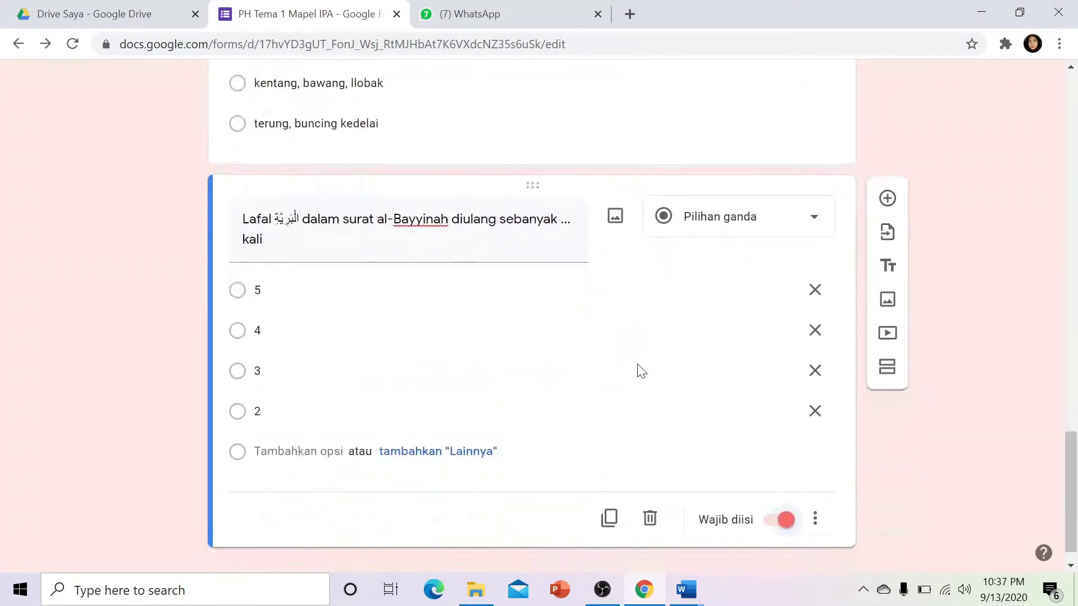
- Add a new multiple-choice question below it titled "Tumbuhan dibawah ini berkembang biak dengan cara..."
{"action": "left_click", "coordinate": [888, 183]}
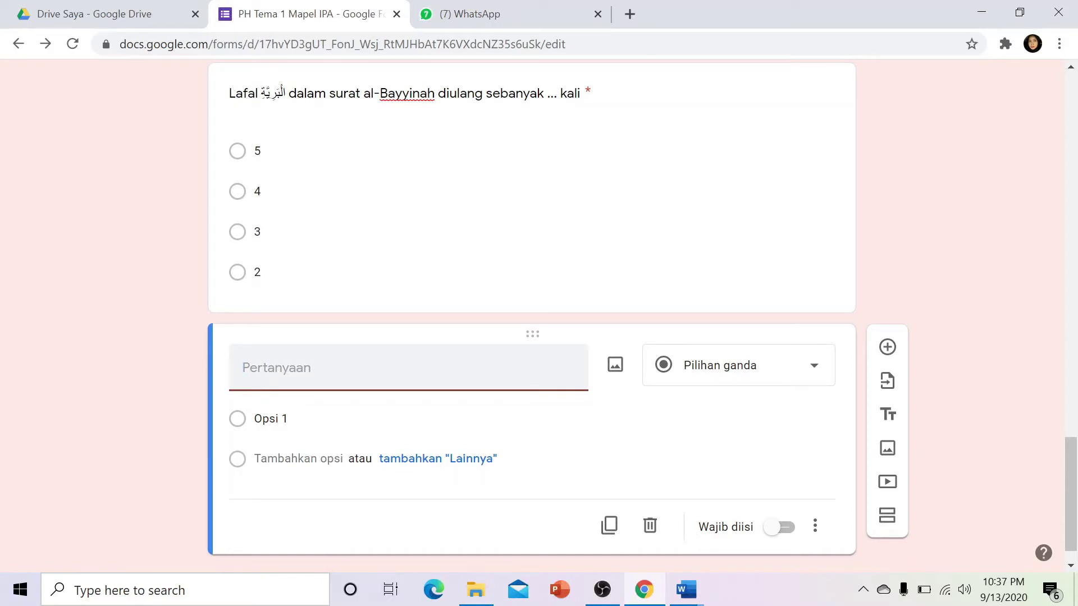
{"action": "type", "text": "Tumbuhan dibawah"}
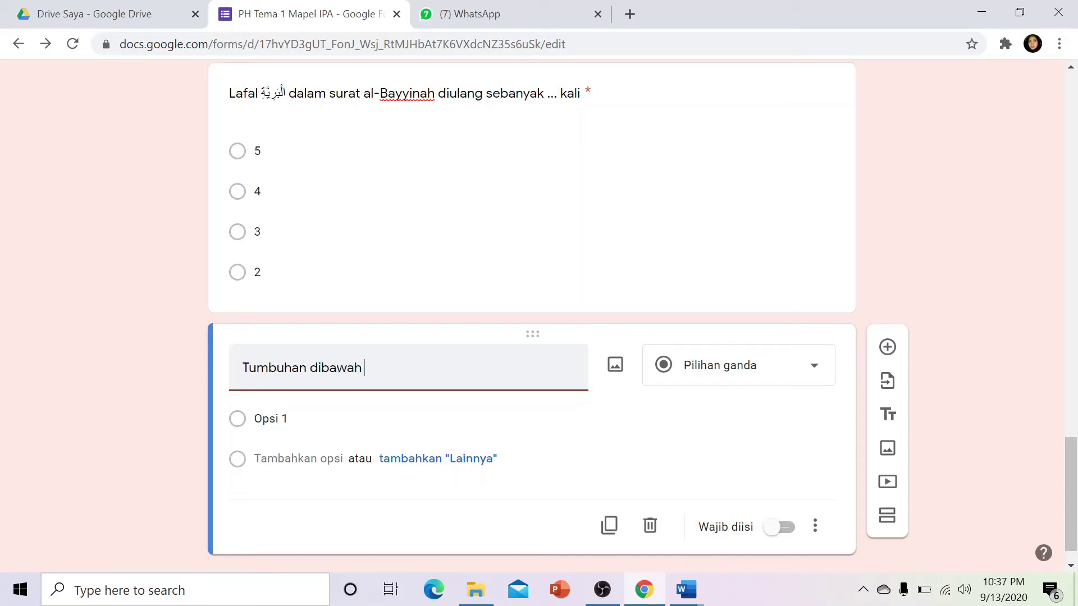
{"action": "type", "text": " ini berkembang biak "}
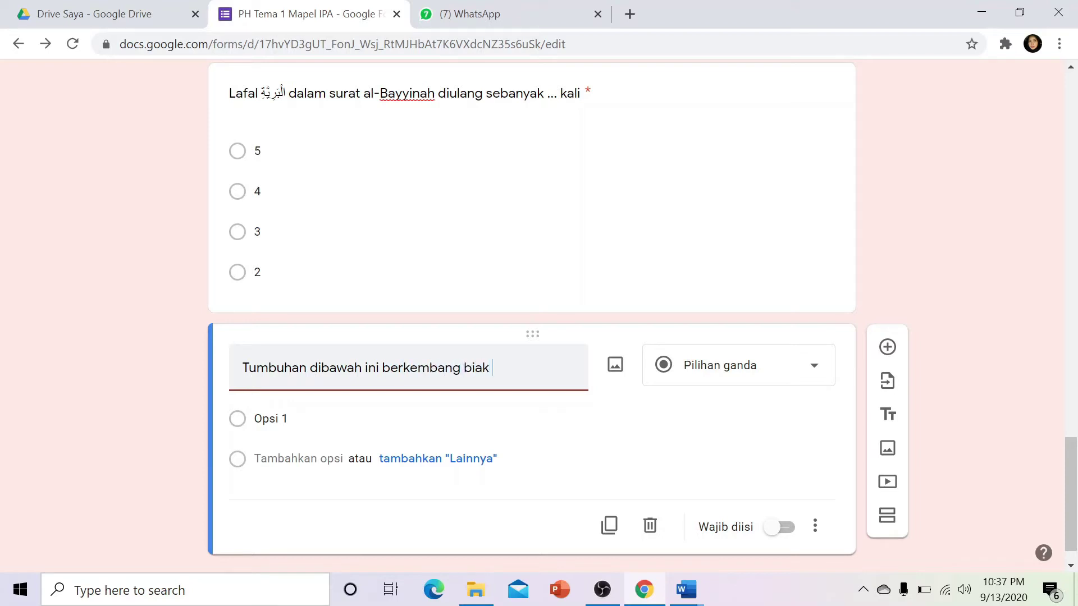
{"action": "type", "text": "dengan cara..."}
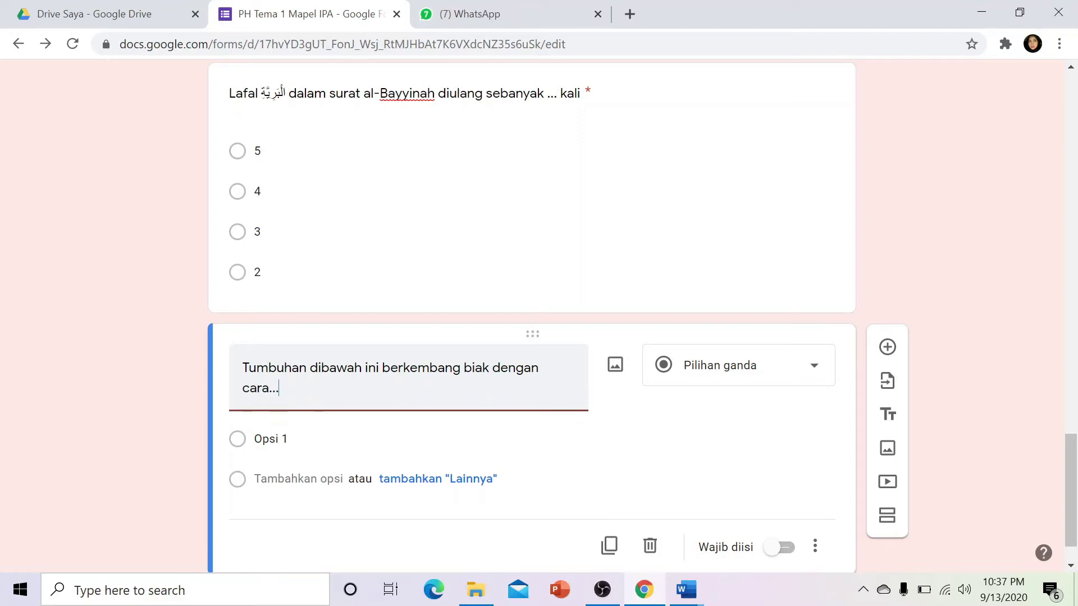
- Insert the image file gambar padi from the computer into the new plant reproduction question
{"action": "left_click", "coordinate": [615, 366]}
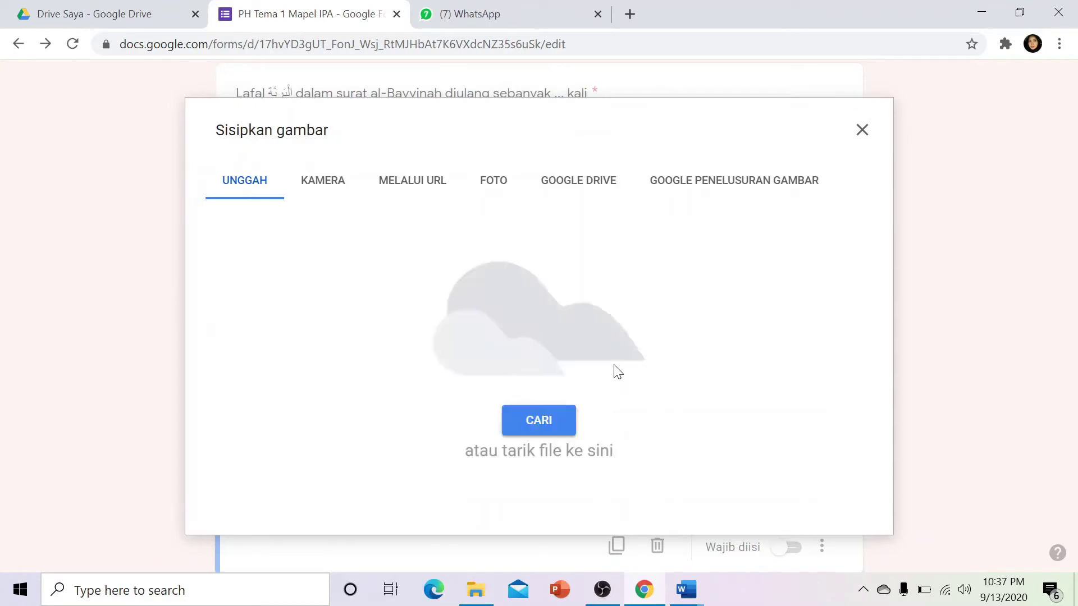
{"action": "left_click", "coordinate": [540, 418]}
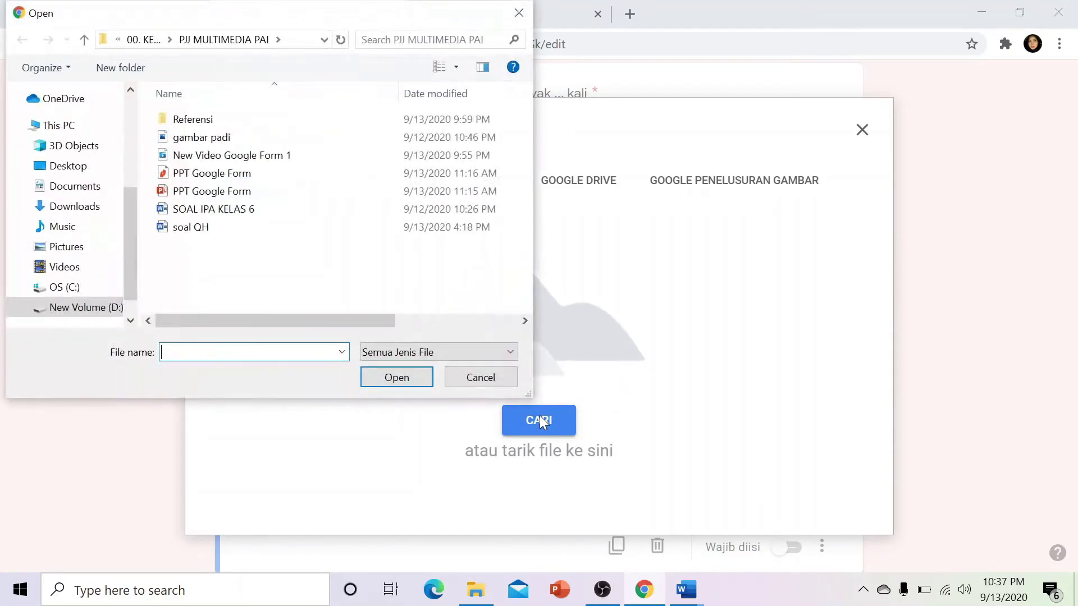
{"action": "left_click", "coordinate": [200, 140]}
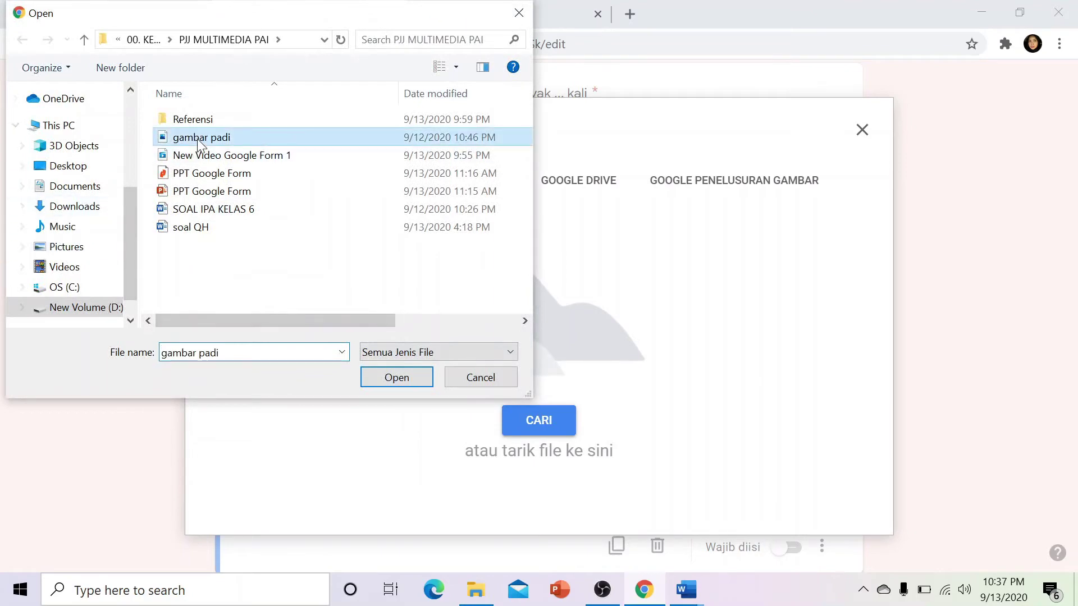
{"action": "left_click", "coordinate": [395, 379]}
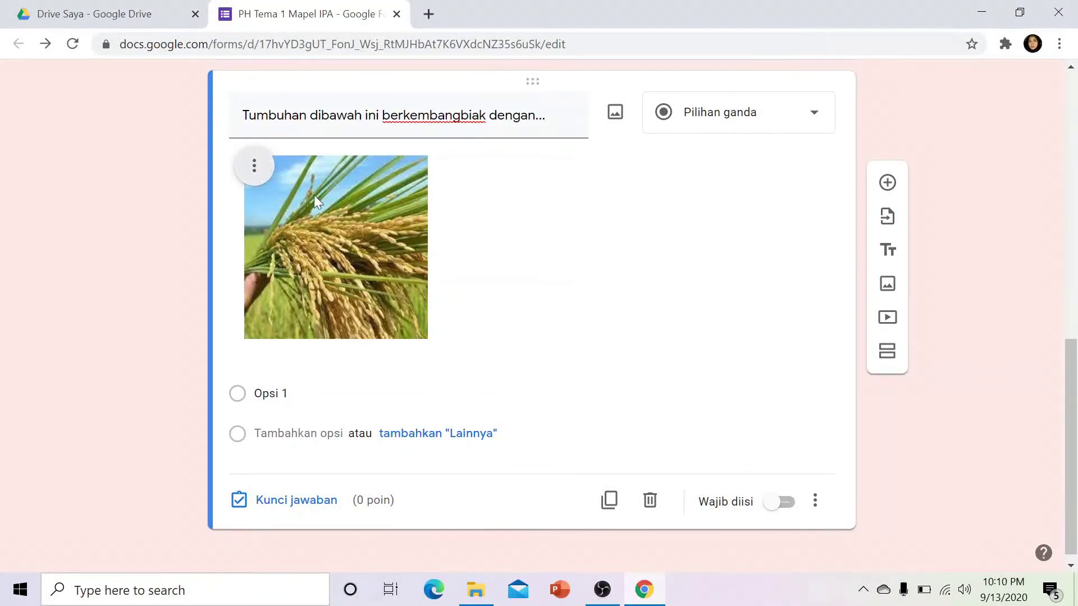
- Shrink the rice image in the question slightly, keeping its proportions
{"action": "left_click", "coordinate": [349, 212]}
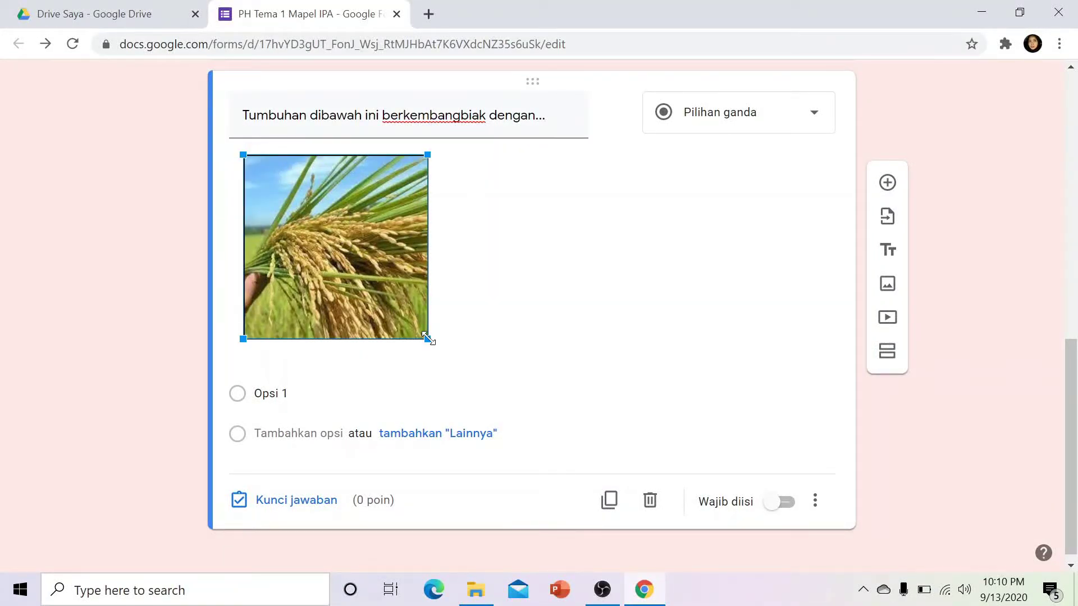
{"action": "left_click_drag", "start_coordinate": [426, 337], "coordinate": [387, 303]}
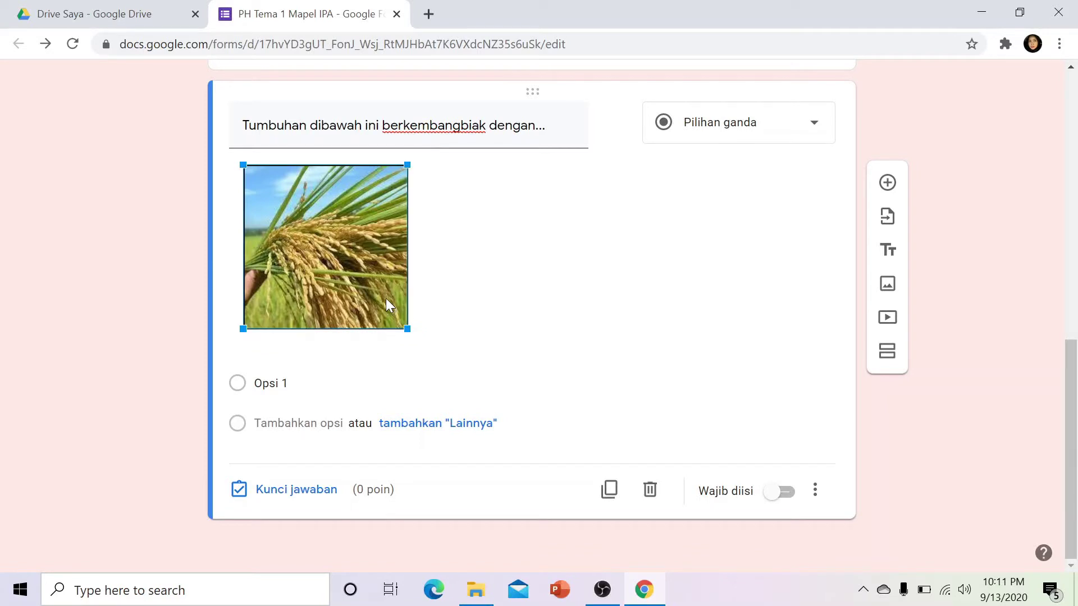
{"action": "left_click", "coordinate": [527, 233]}
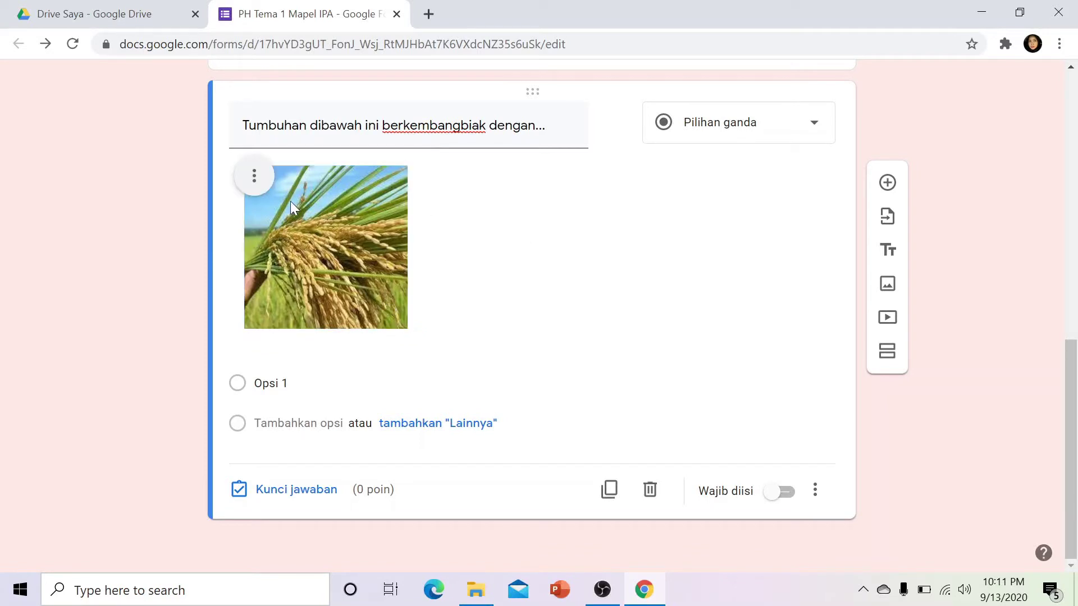
- Try the centre and right alignments on the rice image and return it to left alignment
{"action": "left_click", "coordinate": [254, 176]}
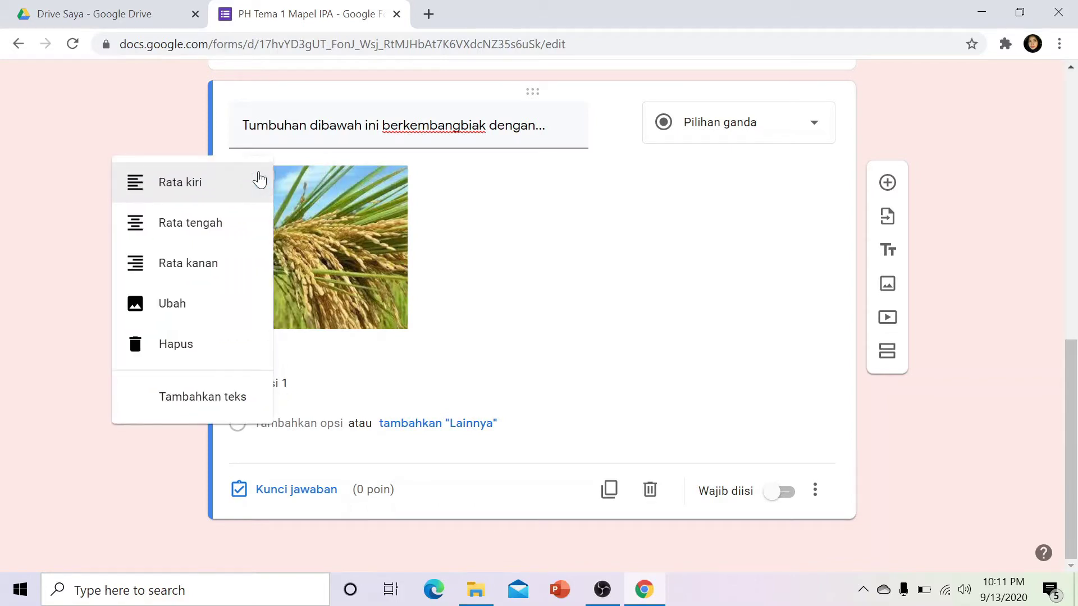
{"action": "left_click", "coordinate": [213, 222]}
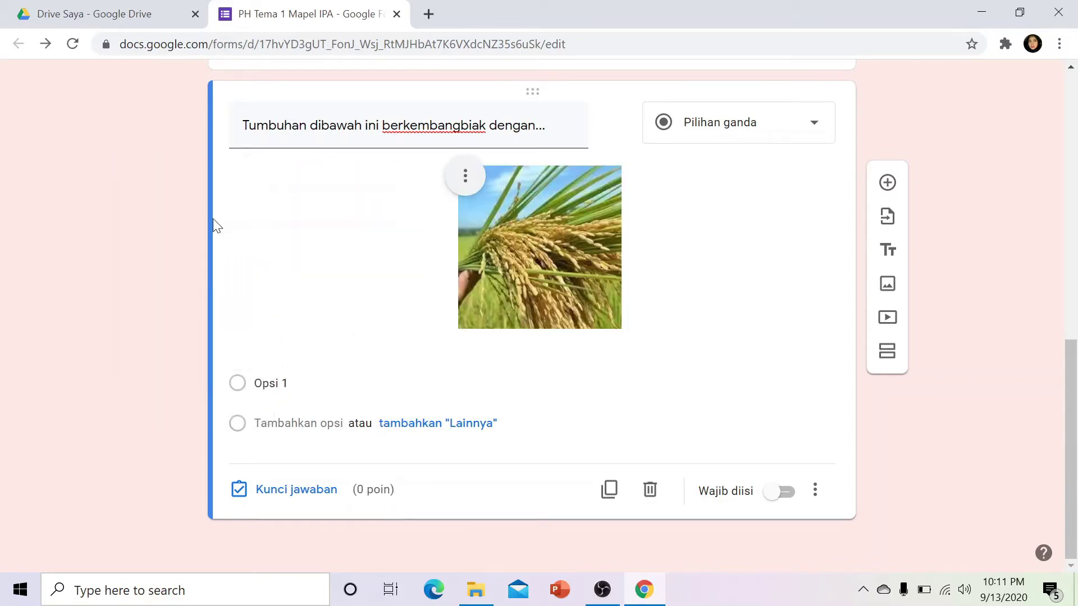
{"action": "left_click", "coordinate": [467, 176]}
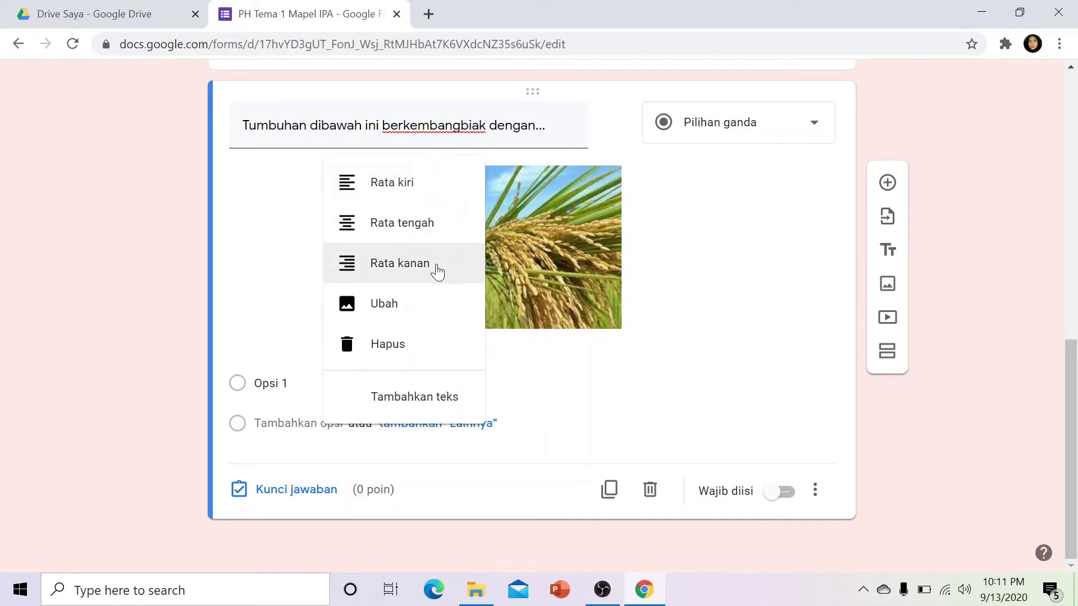
{"action": "left_click", "coordinate": [422, 263]}
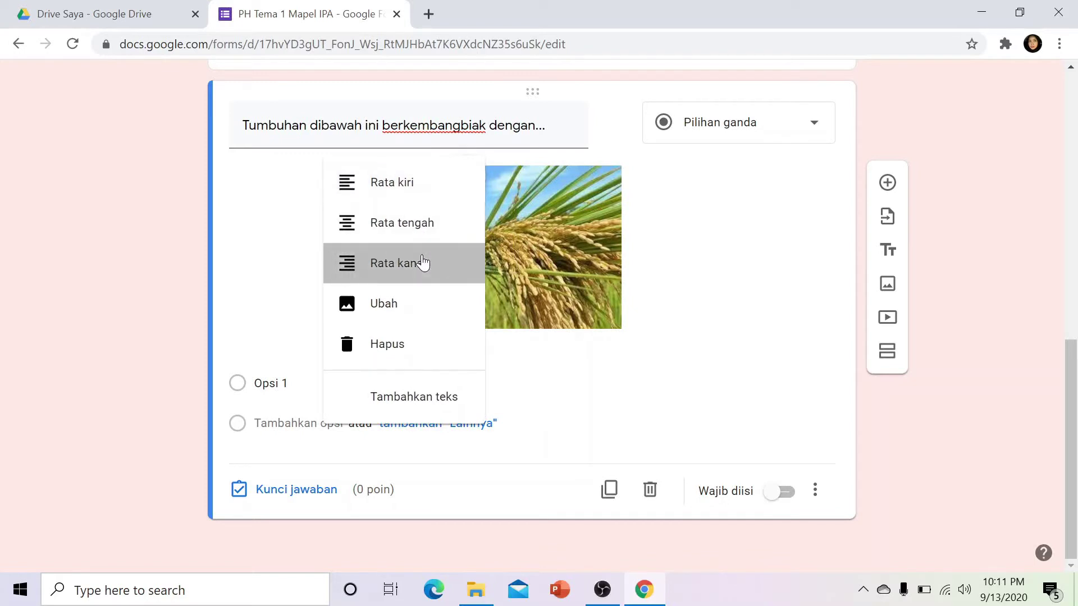
{"action": "left_click", "coordinate": [675, 175]}
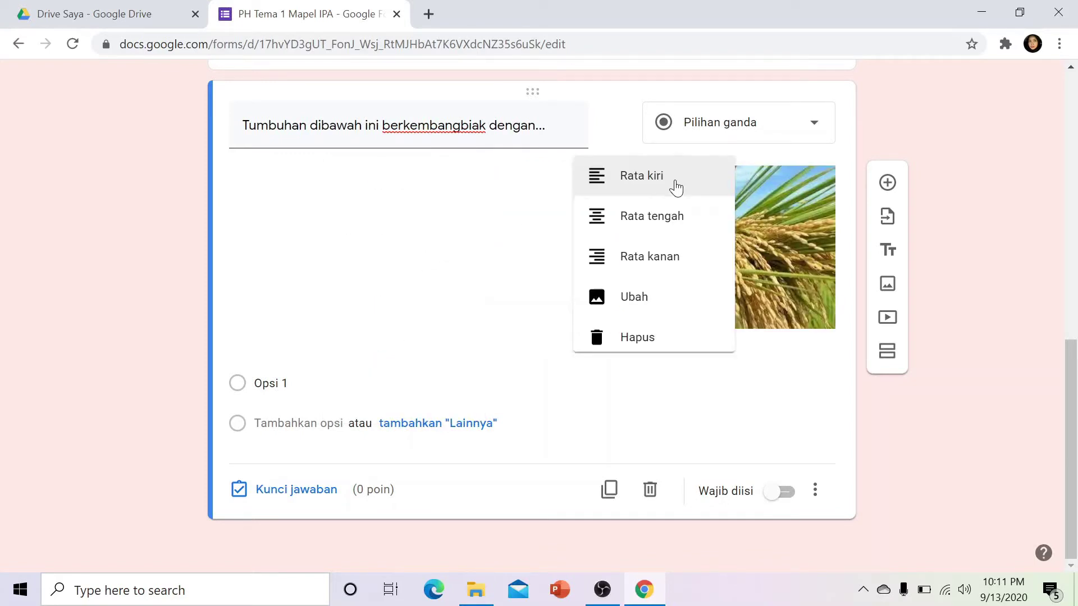
{"action": "left_click", "coordinate": [596, 189]}
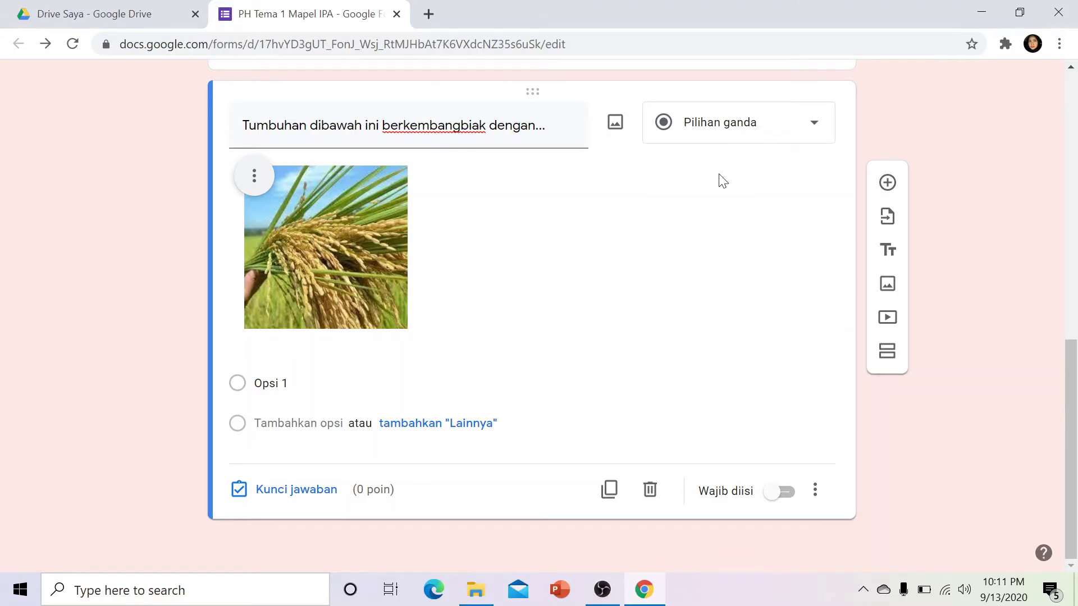
- Give the rice image question the answer options cangkok and stek, and start a third option with "bi"
{"action": "left_click", "coordinate": [271, 383]}
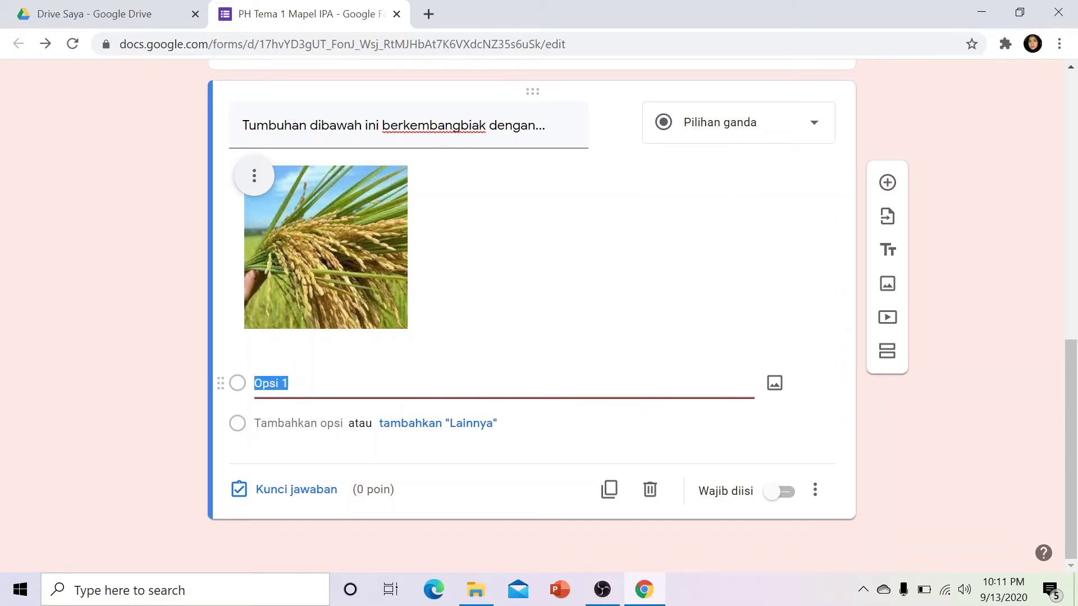
{"action": "type", "text": "cangkok"}
{"action": "key", "text": "Return"}
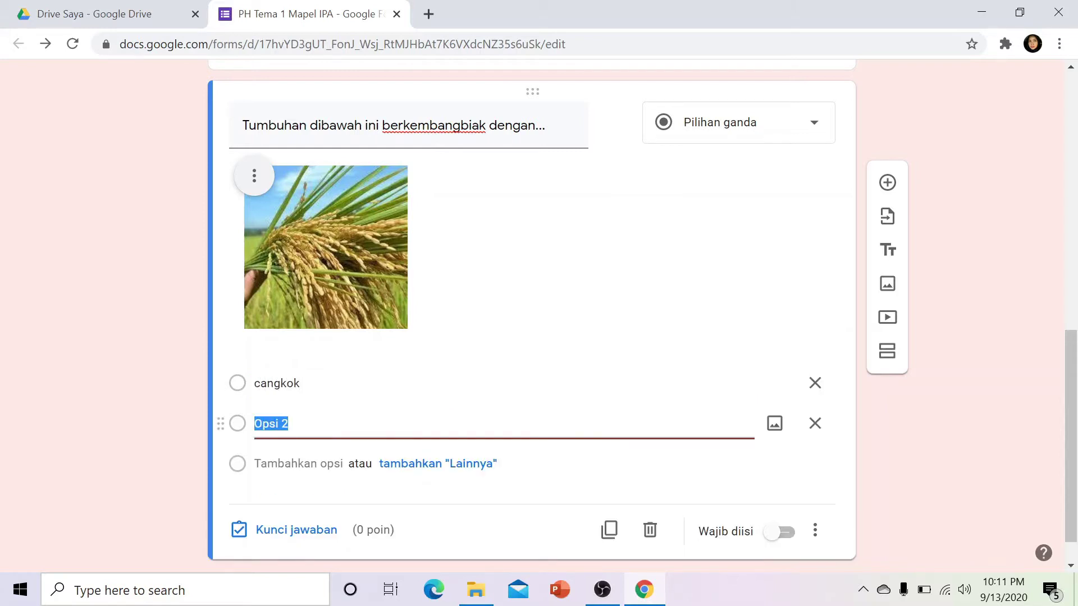
{"action": "type", "text": "stek"}
{"action": "key", "text": "Return"}
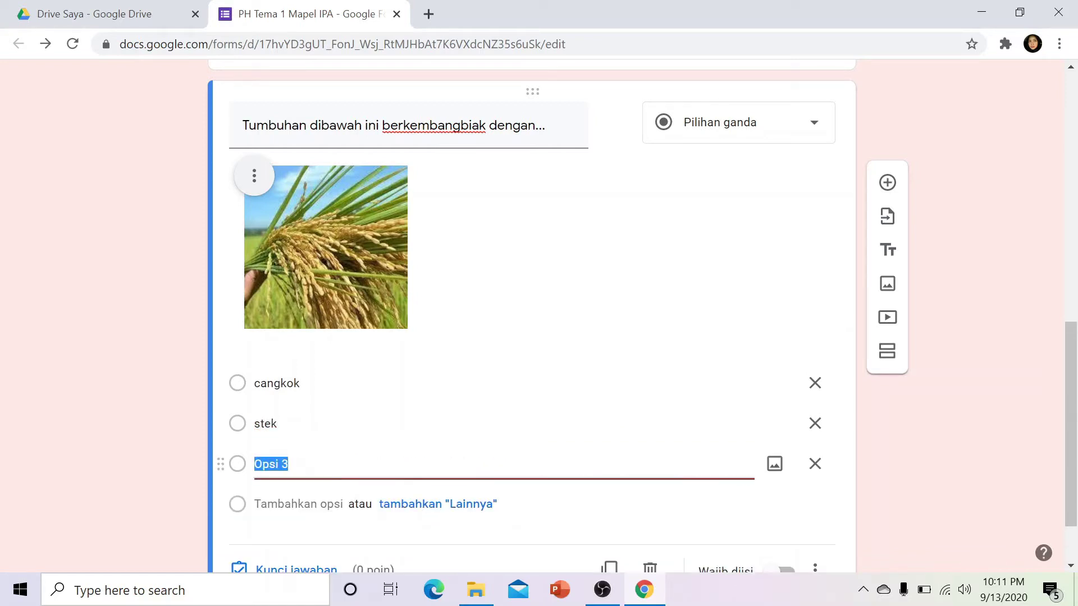
{"action": "type", "text": "bi"}
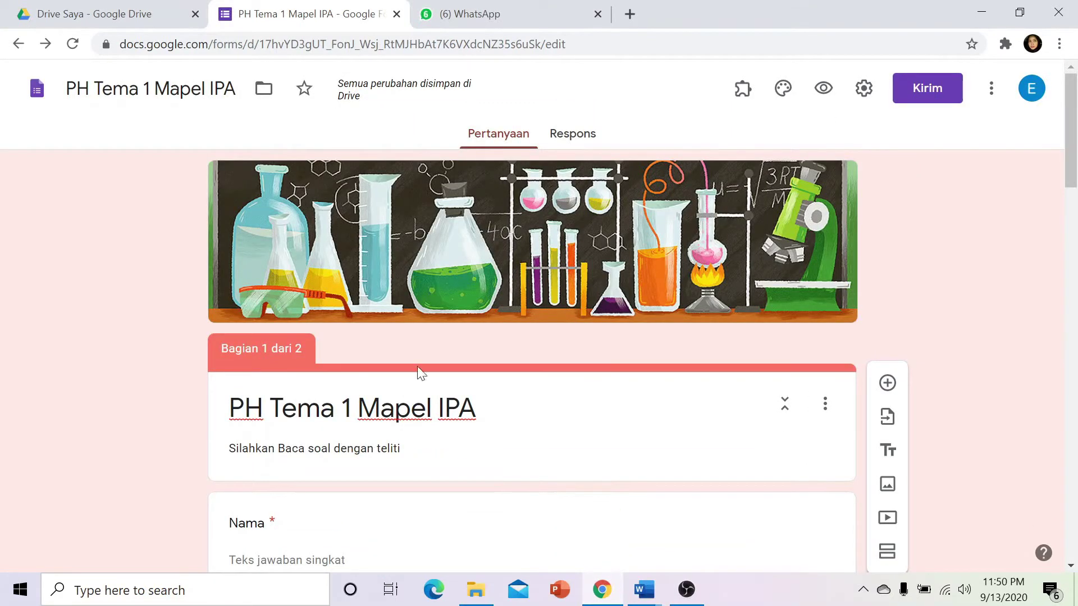
- Look over the beginning of the form and examine the general and presentation options in its settings
{"action": "scroll", "coordinate": [454, 354], "scroll_direction": "down", "scroll_amount": 3}
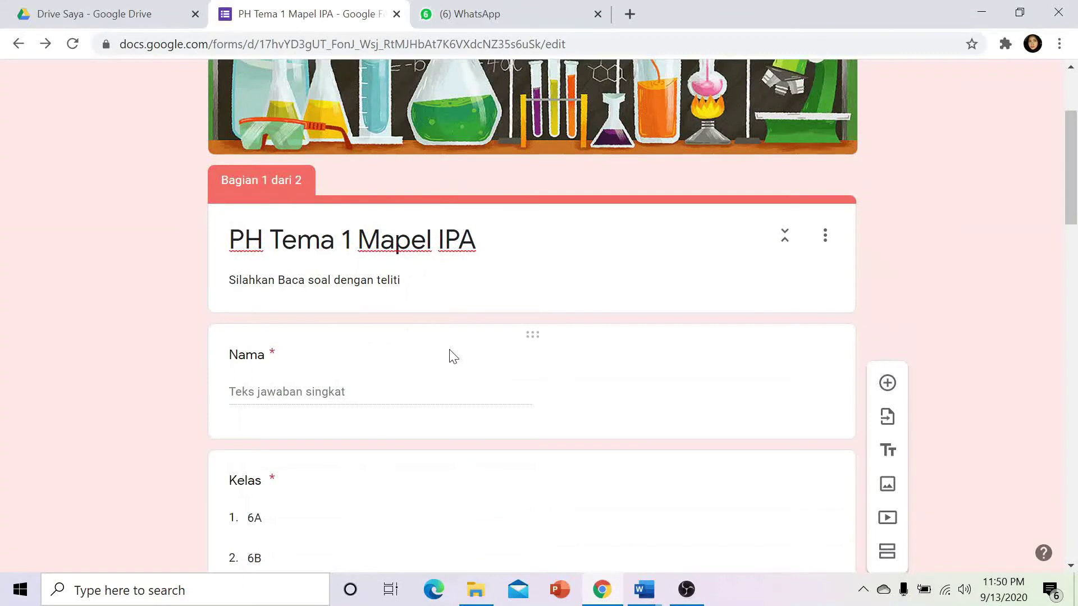
{"action": "scroll", "coordinate": [454, 357], "scroll_direction": "down", "scroll_amount": 3}
{"action": "scroll", "coordinate": [454, 356], "scroll_direction": "up", "scroll_amount": 6}
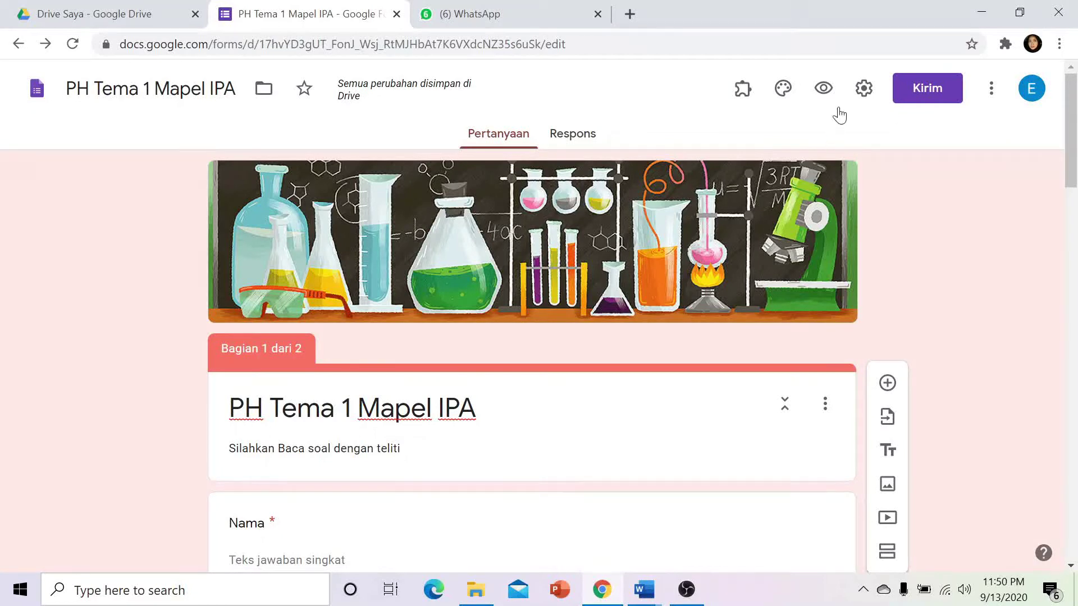
{"action": "left_click", "coordinate": [862, 90]}
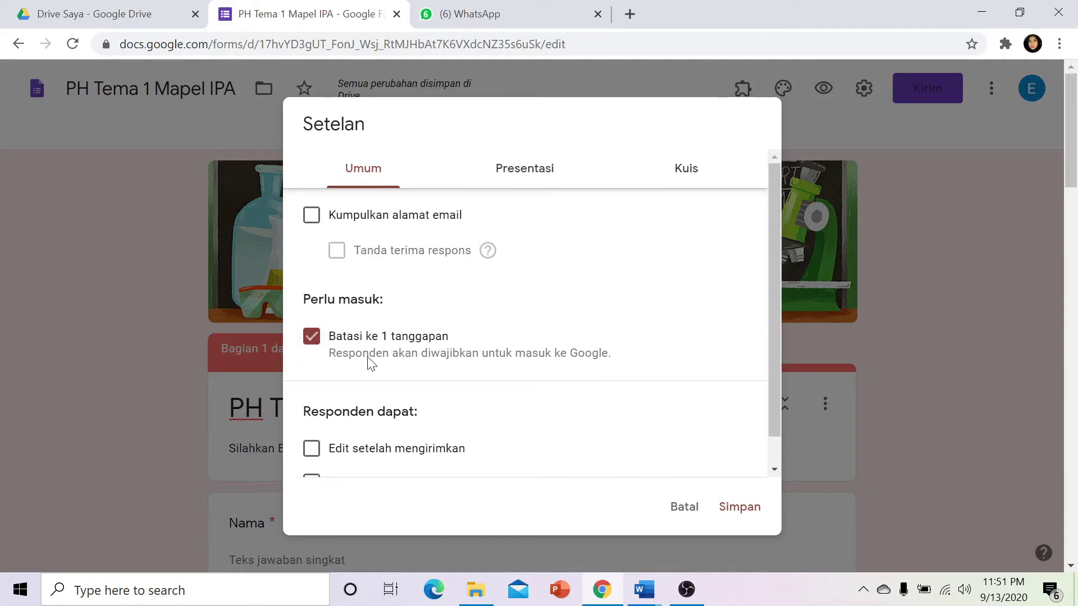
{"action": "left_click", "coordinate": [540, 177]}
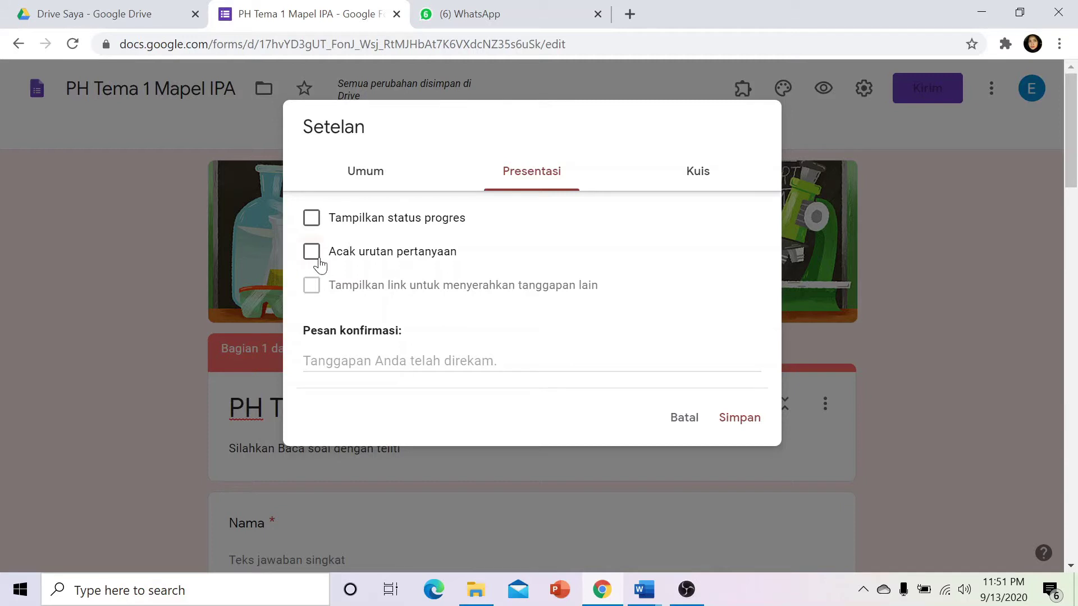
- Turn the form into a quiz in its settings and save the change
{"action": "left_click", "coordinate": [693, 178]}
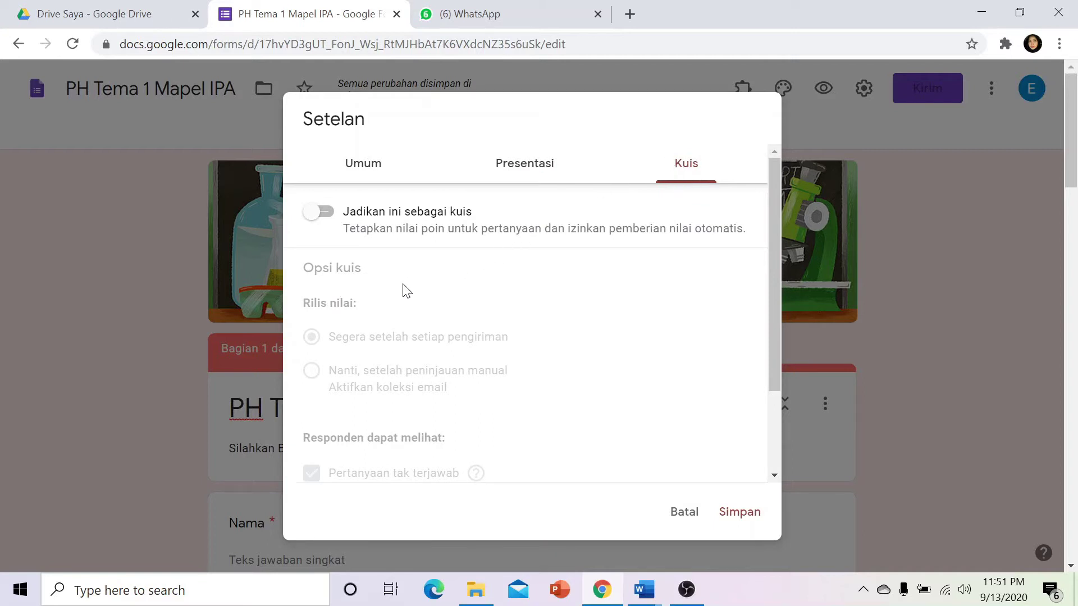
{"action": "left_click", "coordinate": [327, 221]}
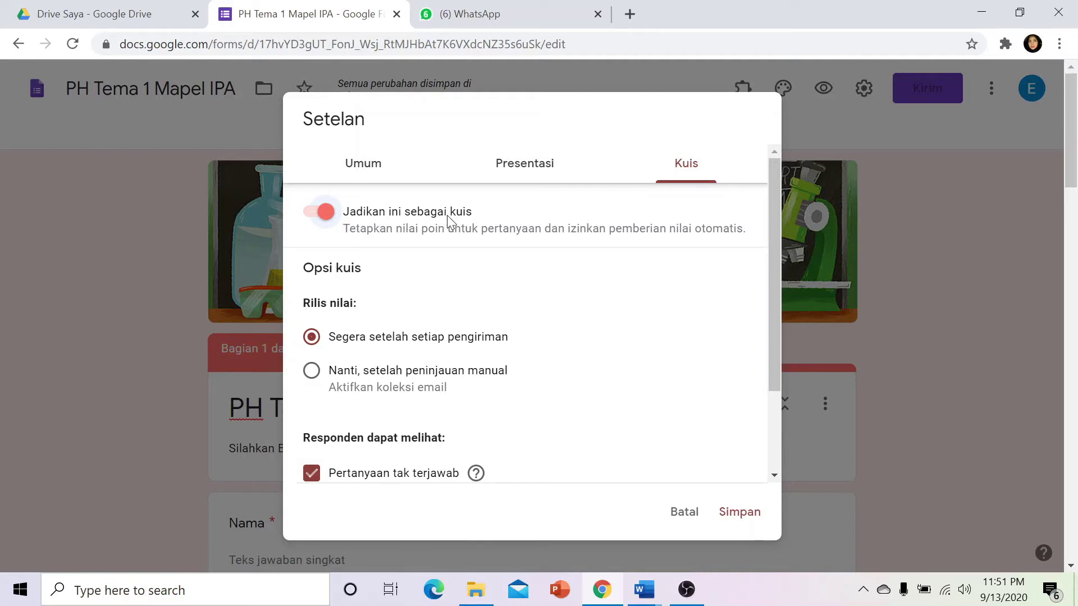
{"action": "scroll", "coordinate": [399, 286], "scroll_direction": "down", "scroll_amount": 2}
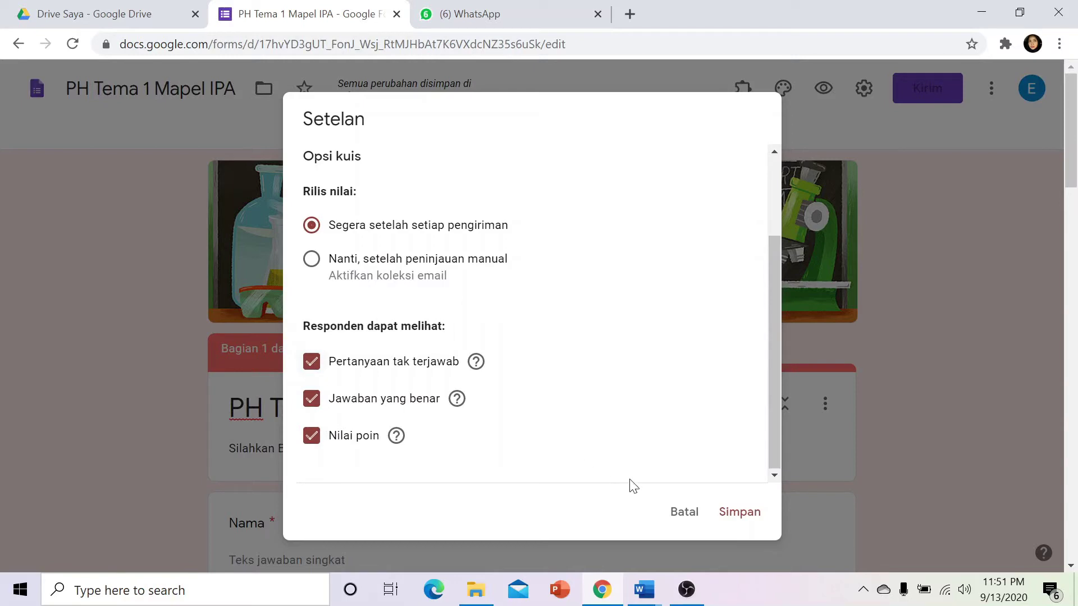
{"action": "left_click", "coordinate": [740, 512]}
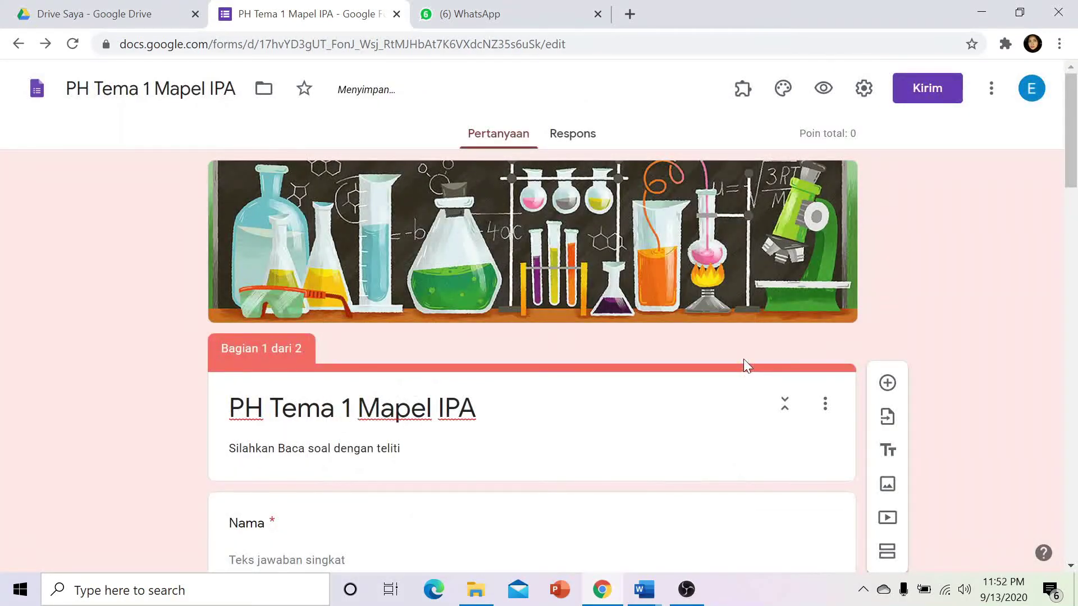
- Mark Daun as the correct answer to question 1 about fotosintesis and give the question 10 points
{"action": "scroll", "coordinate": [744, 360], "scroll_direction": "down", "scroll_amount": 3}
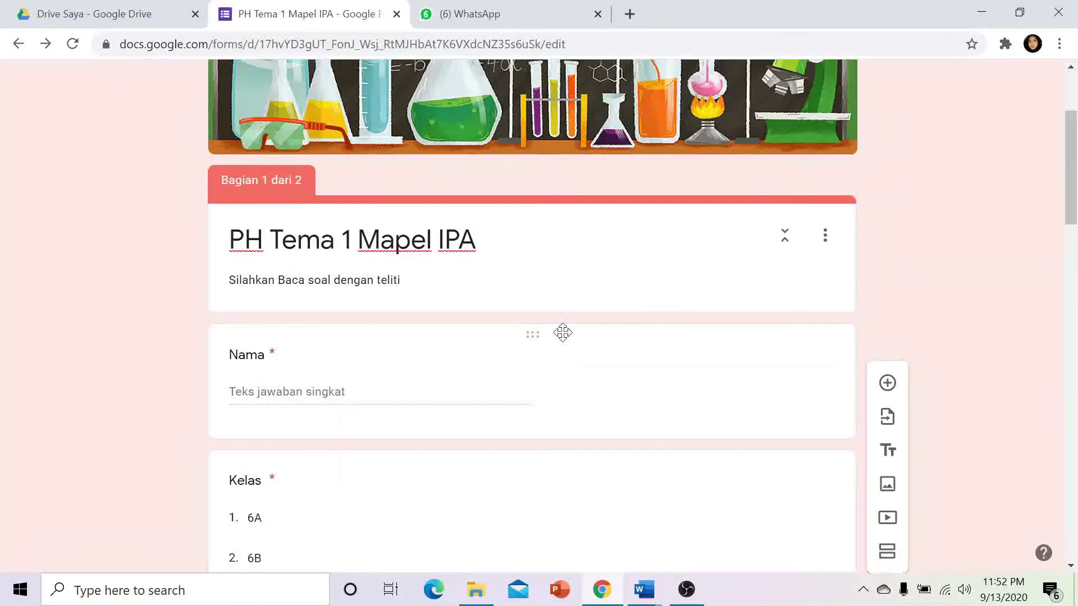
{"action": "scroll", "coordinate": [563, 333], "scroll_direction": "down", "scroll_amount": 7}
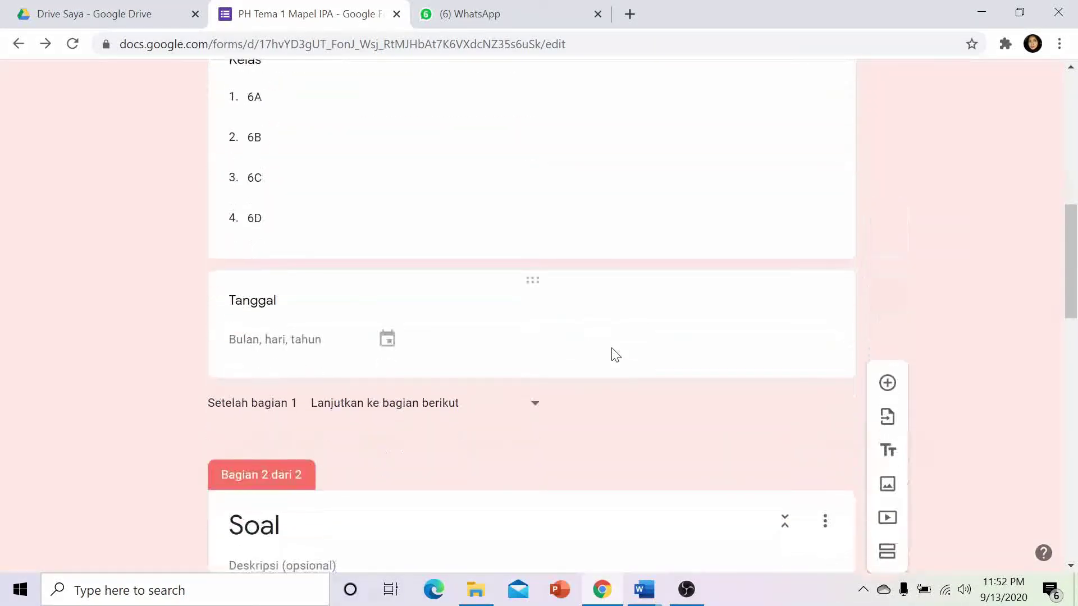
{"action": "scroll", "coordinate": [616, 355], "scroll_direction": "down", "scroll_amount": 6}
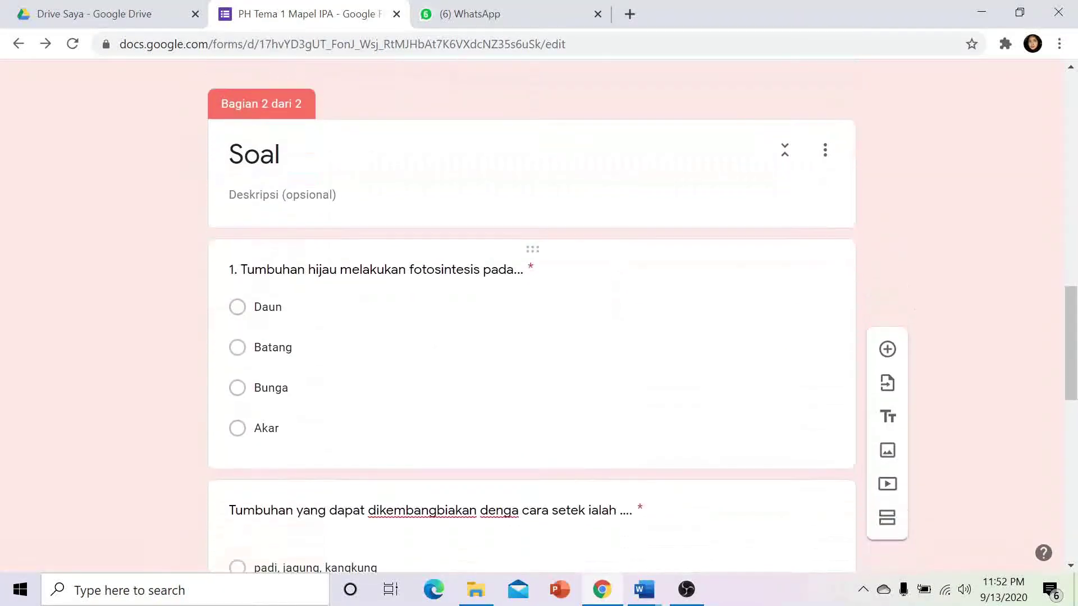
{"action": "scroll", "coordinate": [532, 314], "scroll_direction": "down", "scroll_amount": 1}
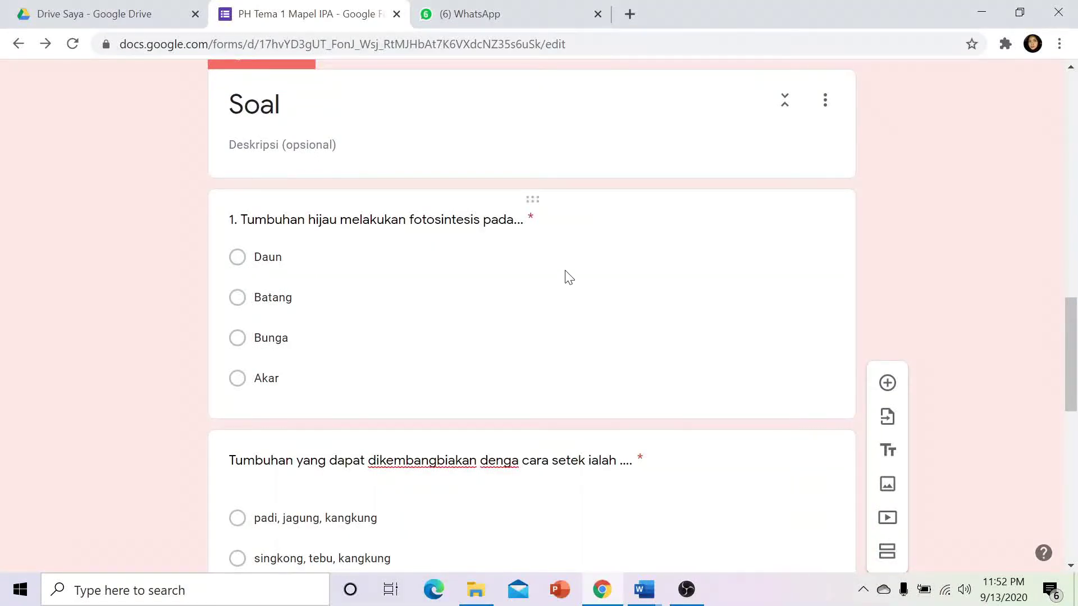
{"action": "left_click", "coordinate": [532, 202]}
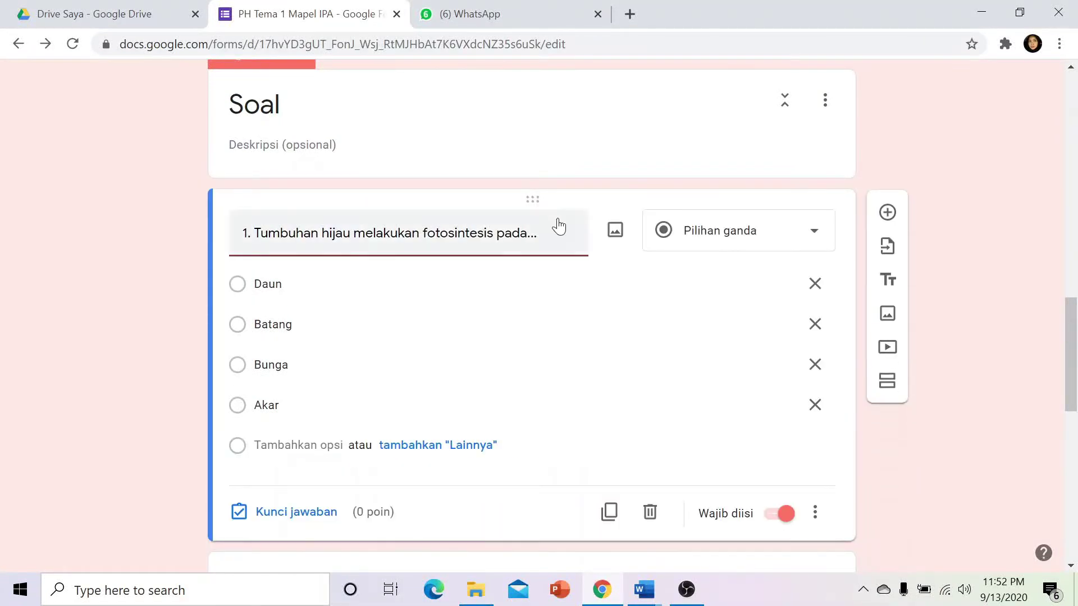
{"action": "scroll", "coordinate": [464, 428], "scroll_direction": "down", "scroll_amount": 2}
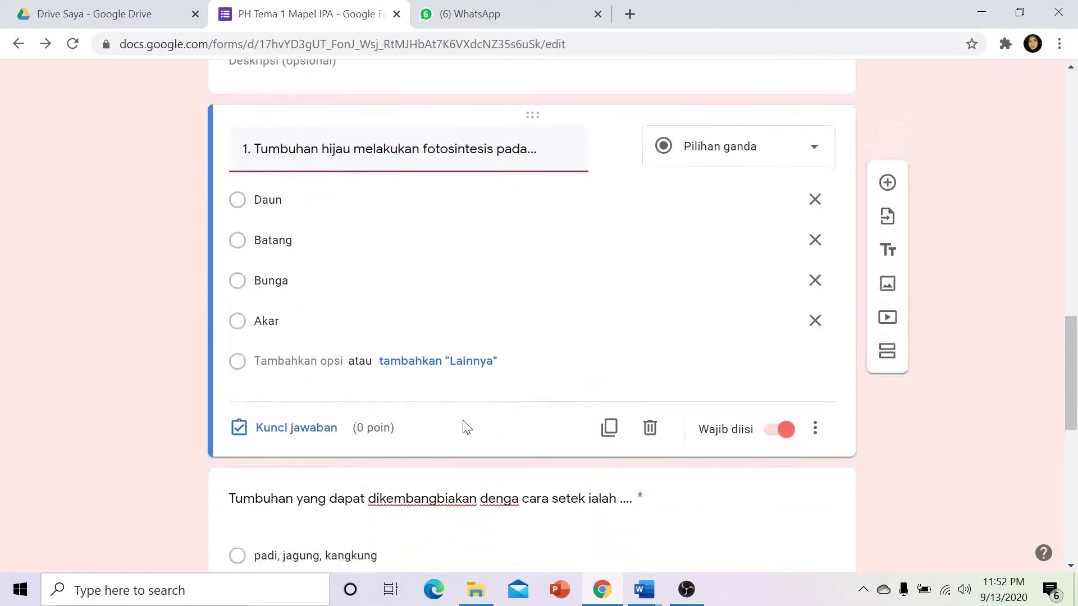
{"action": "left_click", "coordinate": [296, 427]}
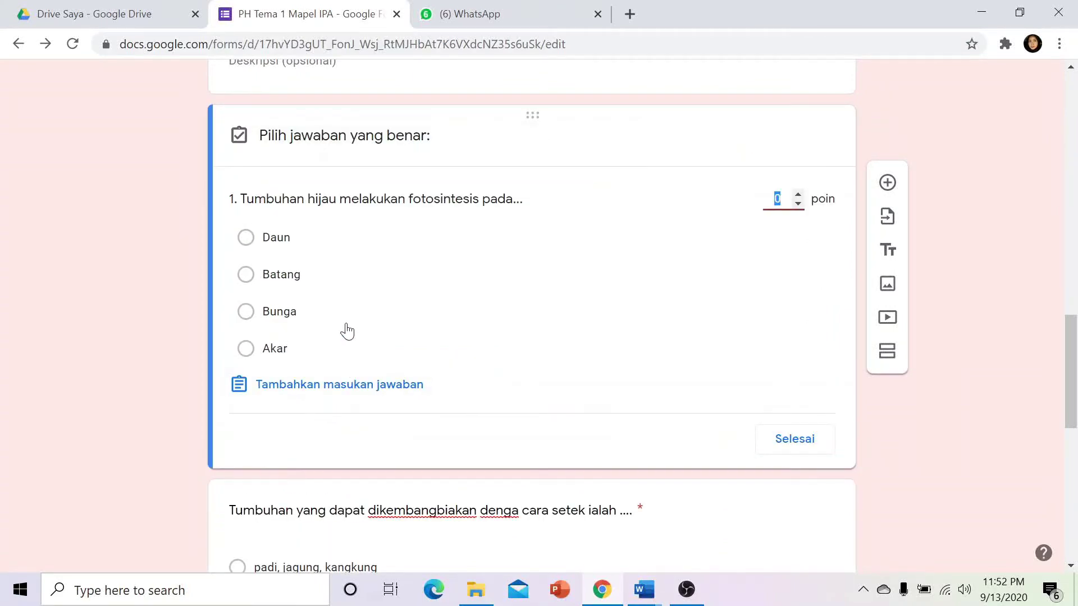
{"action": "left_click", "coordinate": [272, 241]}
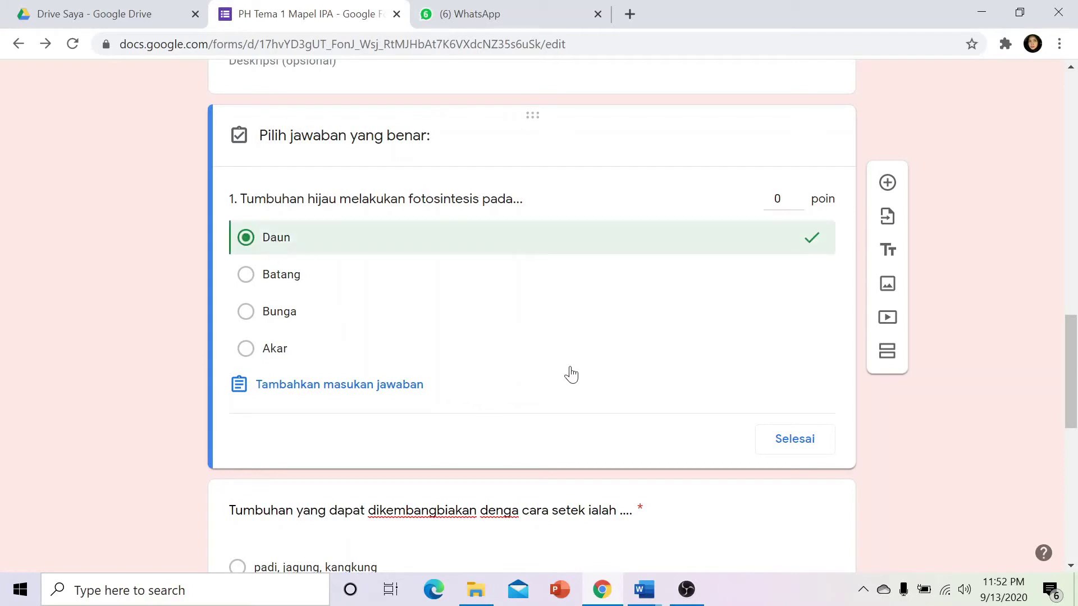
{"action": "left_click", "coordinate": [777, 198]}
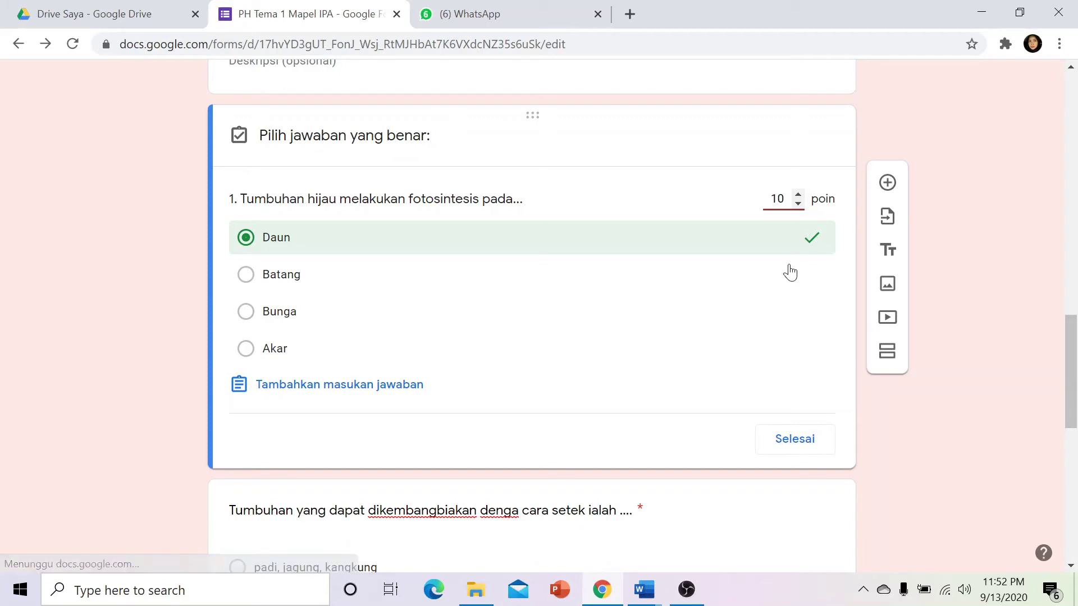
{"action": "left_click", "coordinate": [787, 440]}
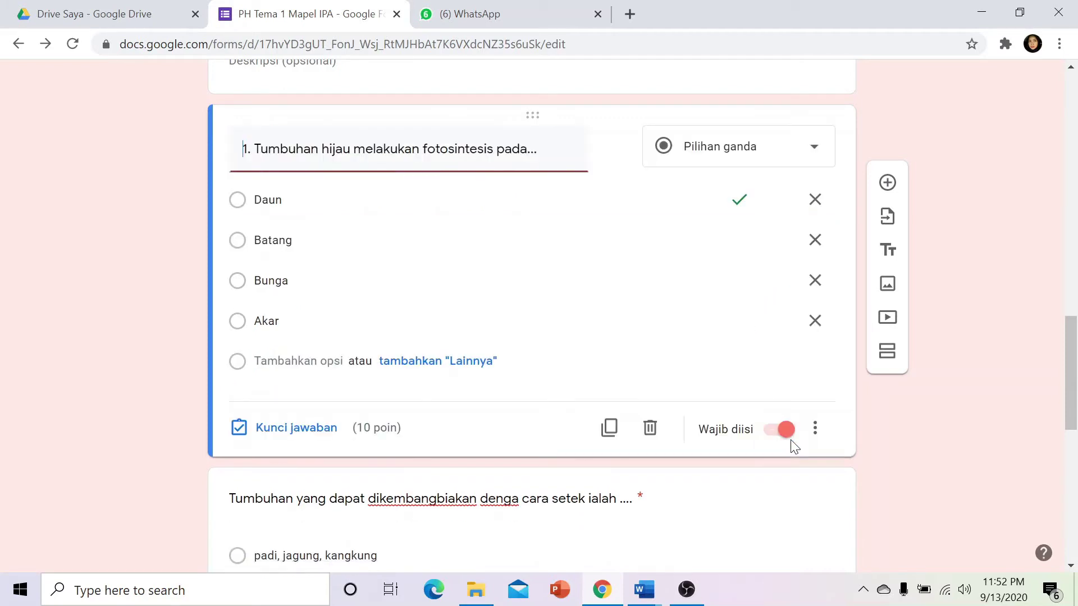
- Set "singkong, tebu, kangkung" as the correct answer to the setek question and make it worth 10 points
{"action": "scroll", "coordinate": [852, 404], "scroll_direction": "down", "scroll_amount": 5}
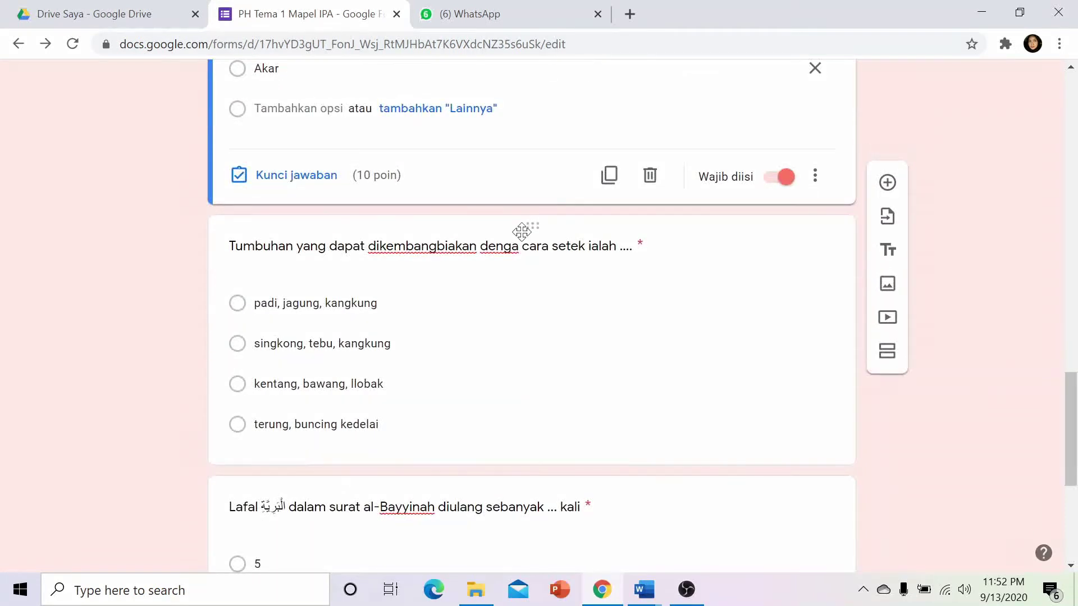
{"action": "left_click", "coordinate": [529, 229]}
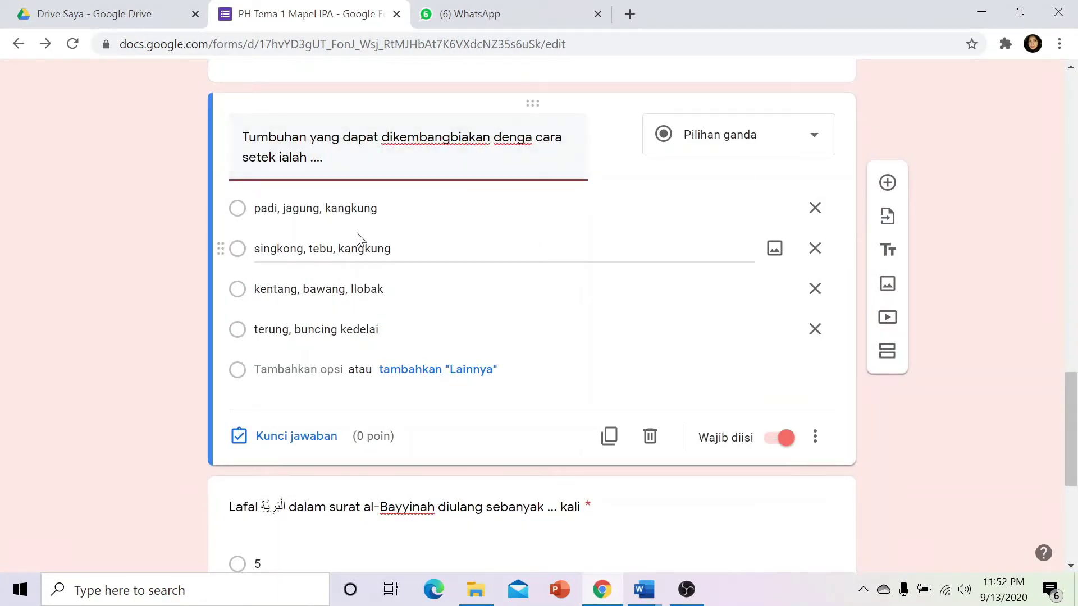
{"action": "left_click", "coordinate": [315, 438]}
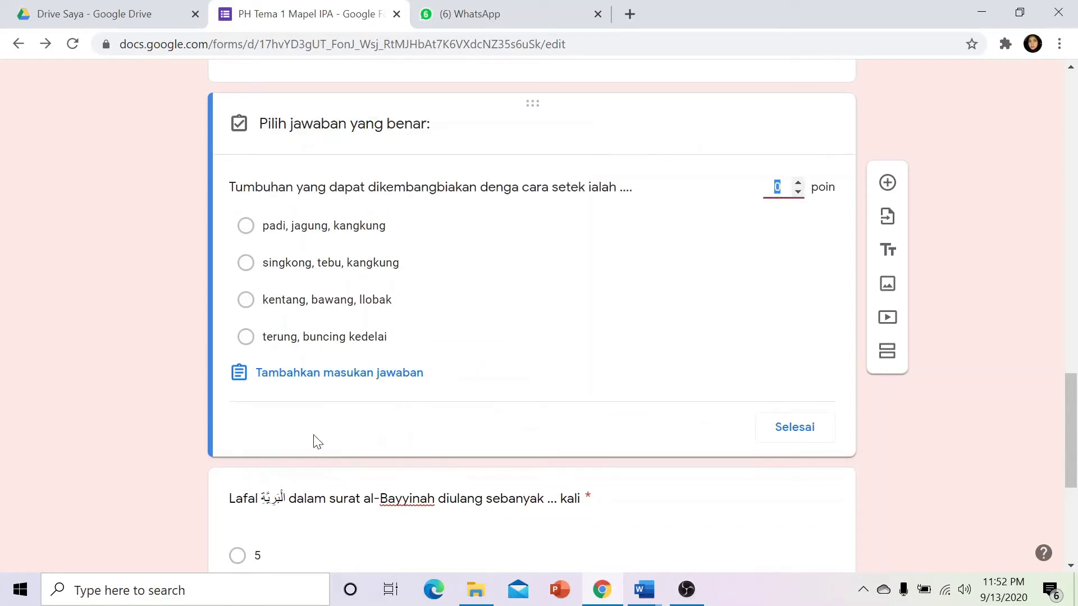
{"action": "left_click", "coordinate": [334, 263]}
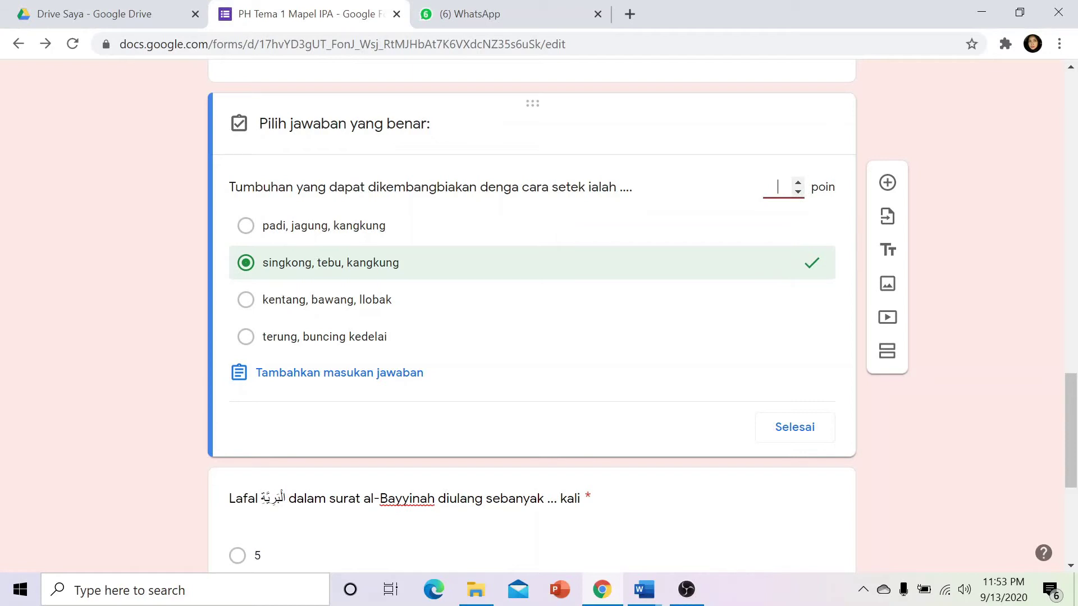
{"action": "type", "text": "10"}
{"action": "left_click", "coordinate": [804, 425]}
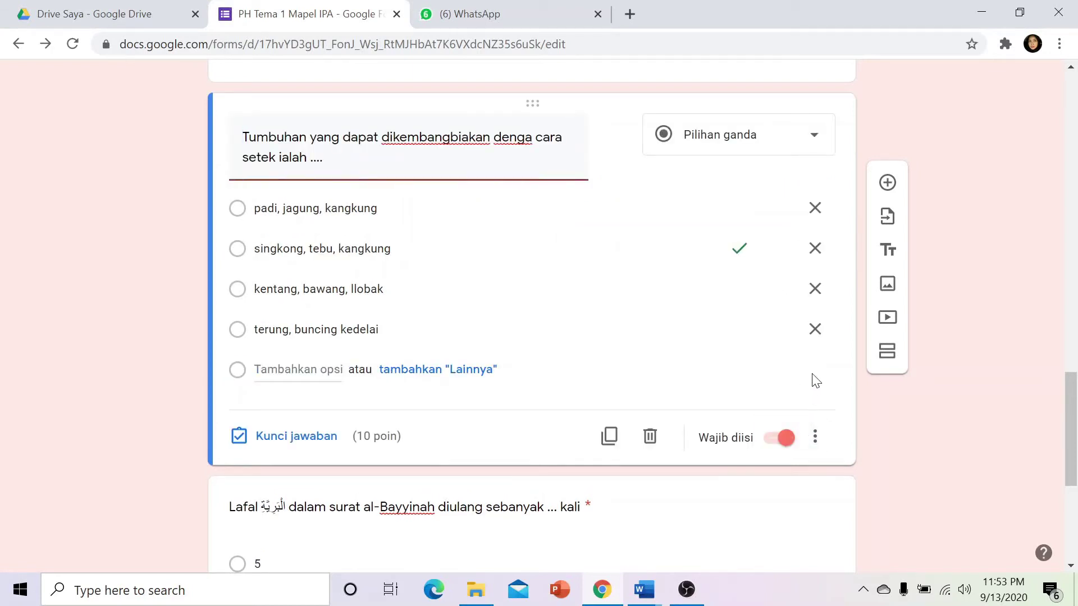
- Review the Soal questions and the identity section, ending at the form's header with its point total
{"action": "scroll", "coordinate": [815, 375], "scroll_direction": "down", "scroll_amount": 5}
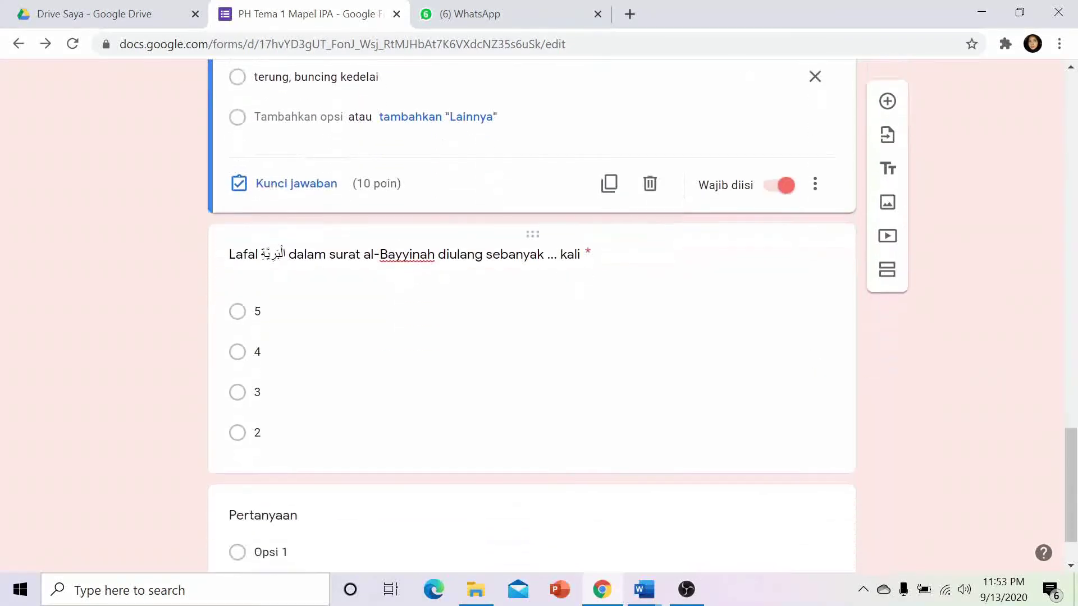
{"action": "scroll", "coordinate": [812, 357], "scroll_direction": "up", "scroll_amount": 8}
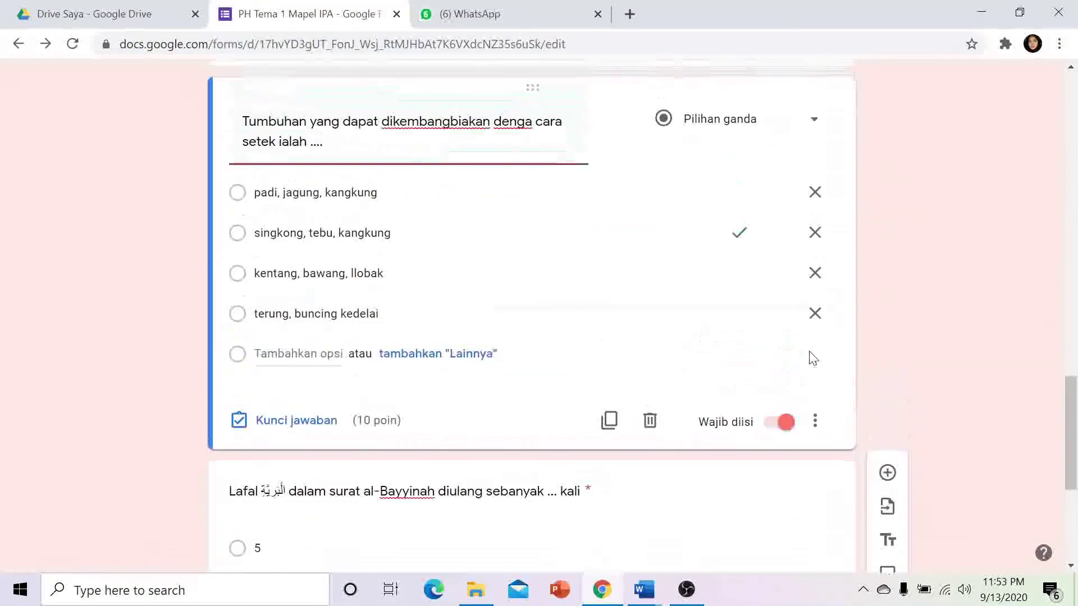
{"action": "scroll", "coordinate": [811, 358], "scroll_direction": "up", "scroll_amount": 6}
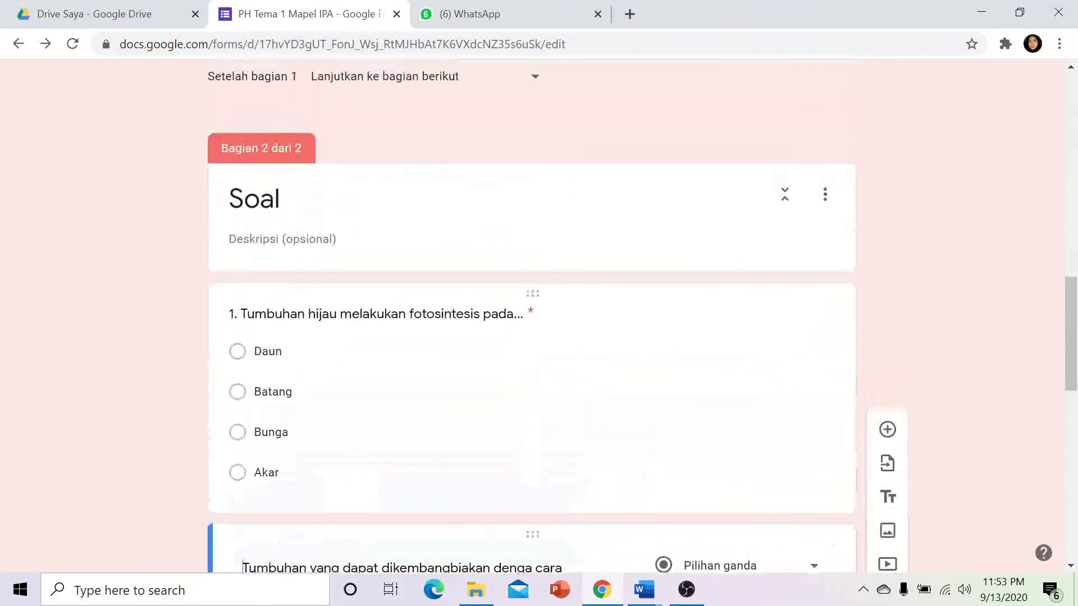
{"action": "scroll", "coordinate": [809, 351], "scroll_direction": "up", "scroll_amount": 2}
{"action": "scroll", "coordinate": [811, 356], "scroll_direction": "down", "scroll_amount": 3}
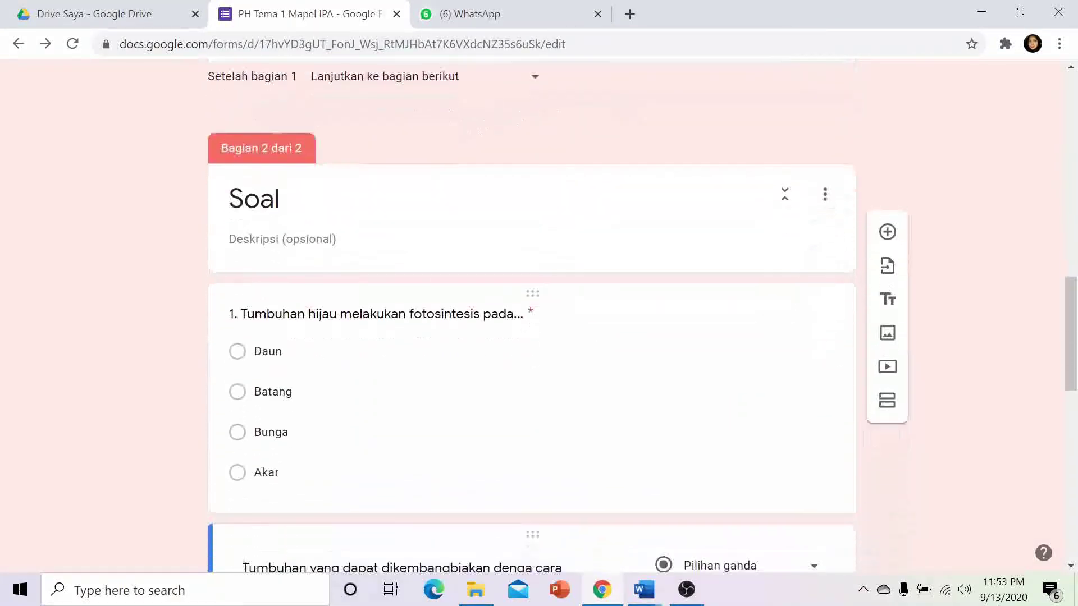
{"action": "scroll", "coordinate": [465, 410], "scroll_direction": "down", "scroll_amount": 13}
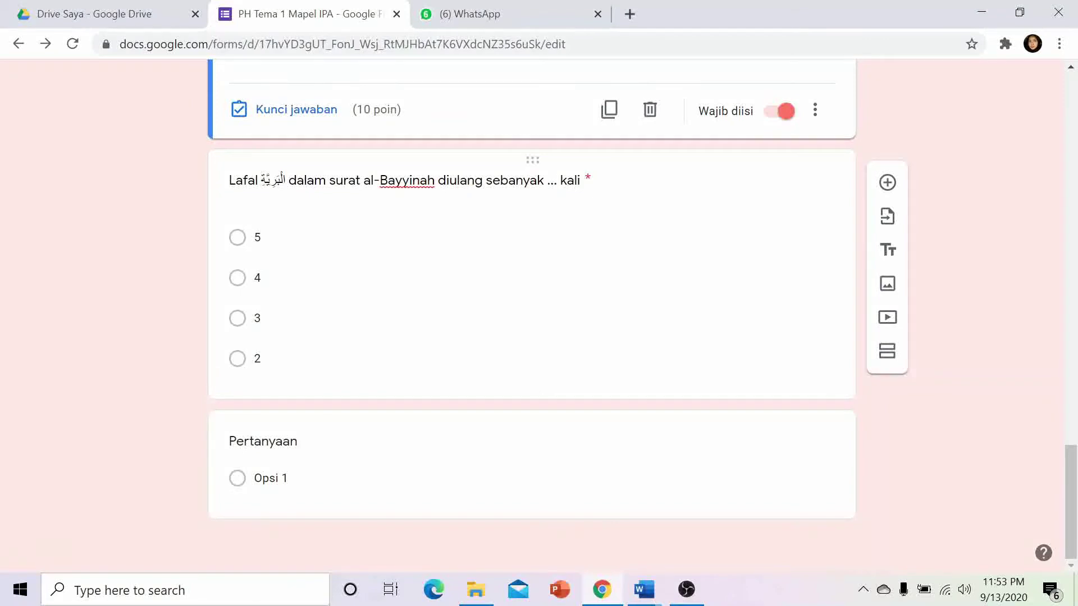
{"action": "scroll", "coordinate": [666, 339], "scroll_direction": "up", "scroll_amount": 13}
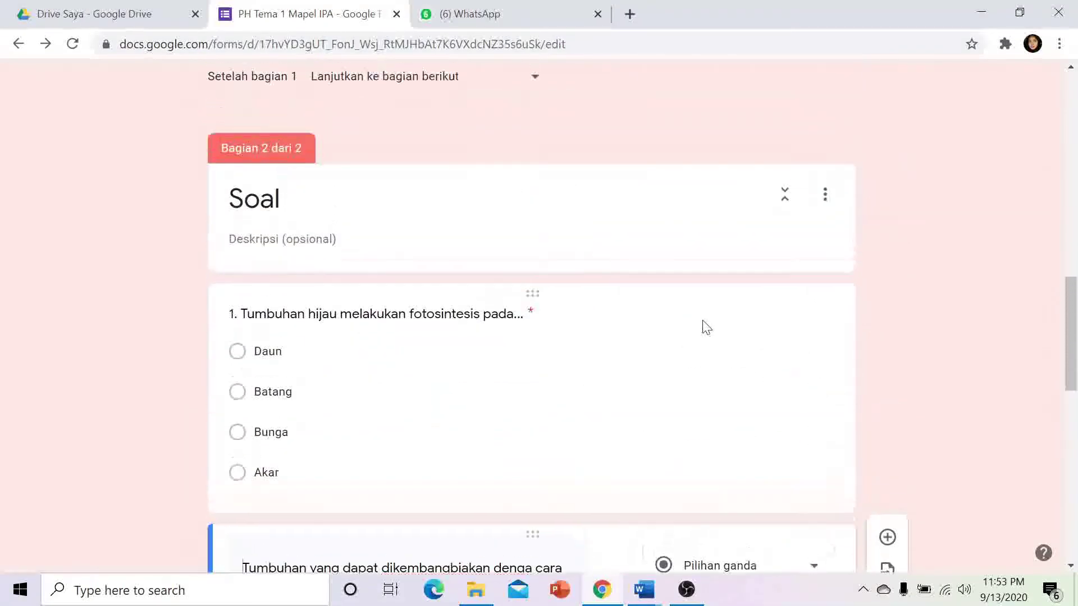
{"action": "scroll", "coordinate": [783, 297], "scroll_direction": "up", "scroll_amount": 6}
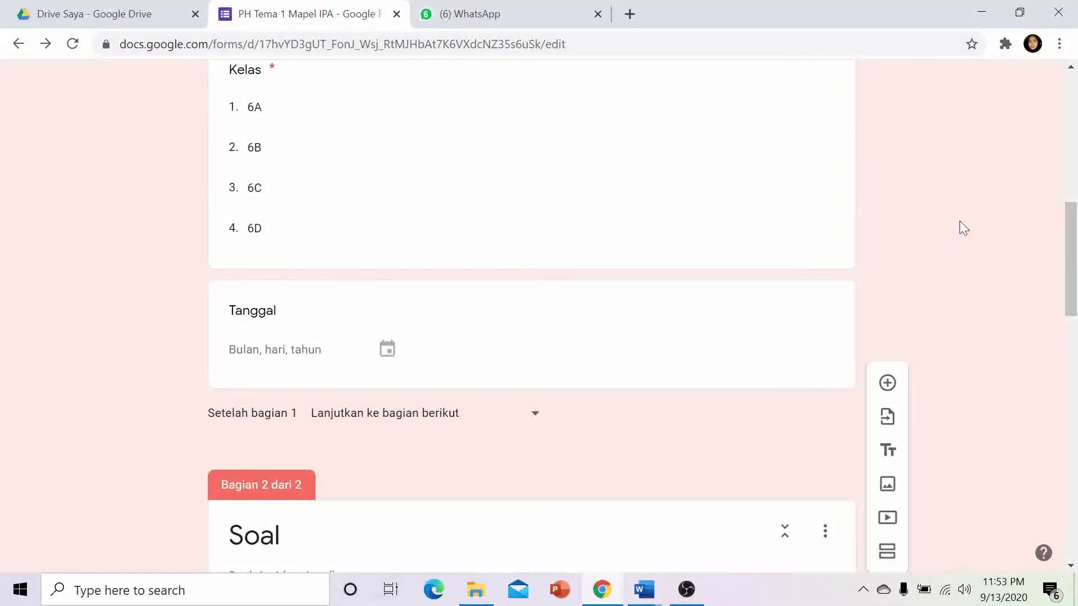
{"action": "scroll", "coordinate": [669, 254], "scroll_direction": "up", "scroll_amount": 8}
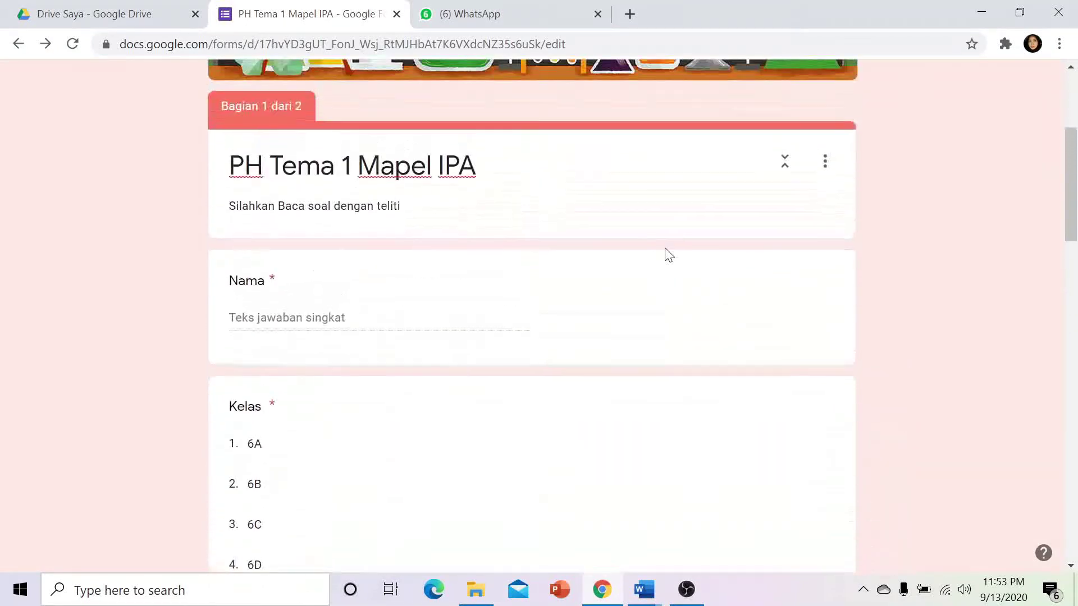
{"action": "scroll", "coordinate": [665, 247], "scroll_direction": "up", "scroll_amount": 3}
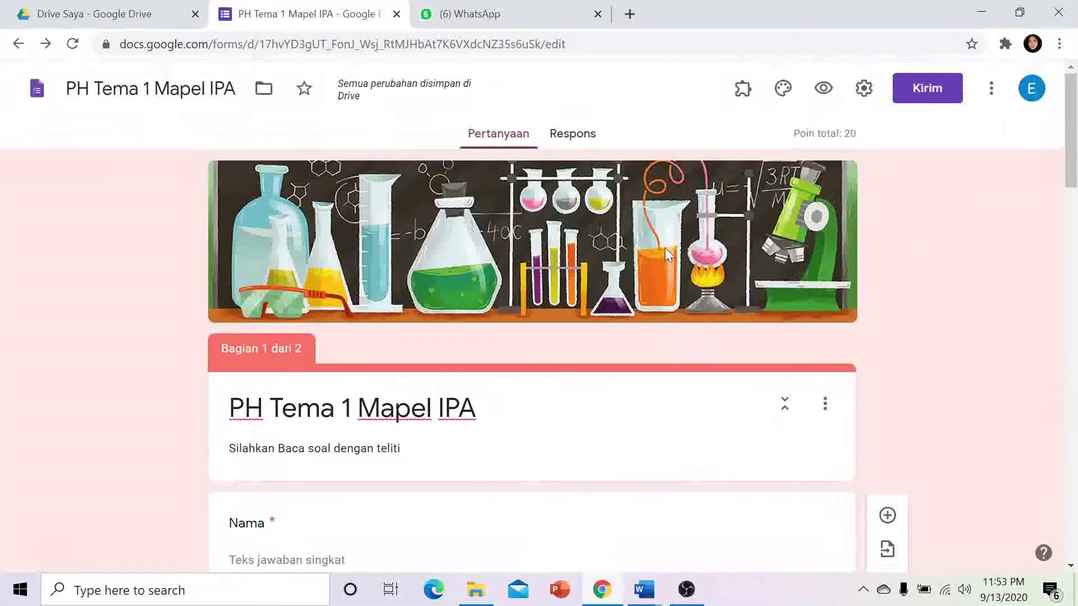
- Open the respondent preview of the form and look over its Nama, Kelas and Tanggal questions
{"action": "left_click", "coordinate": [832, 109]}
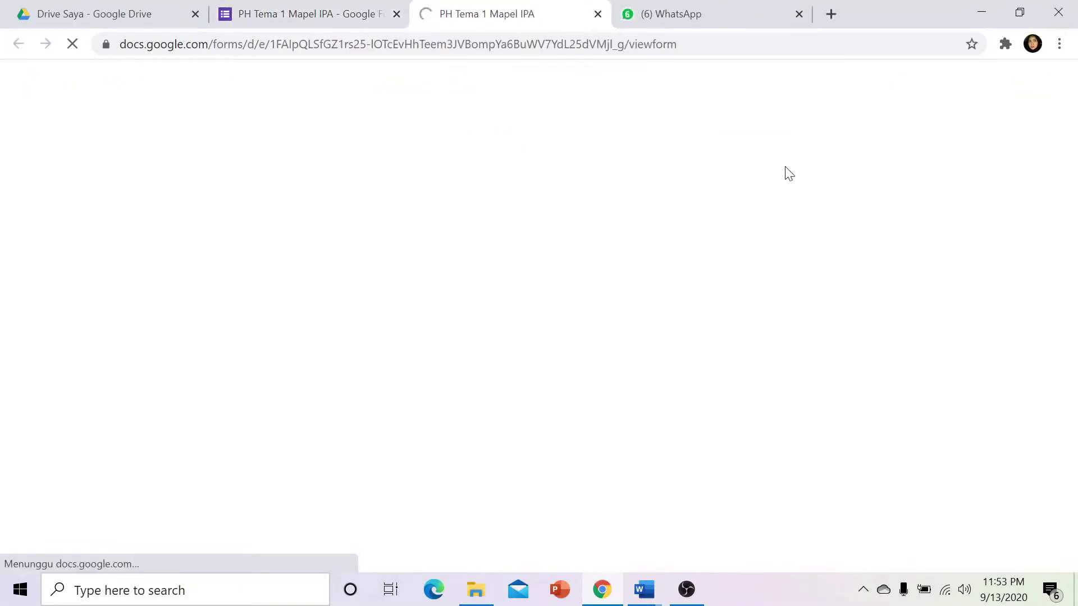
{"action": "scroll", "coordinate": [522, 206], "scroll_direction": "down", "scroll_amount": 6}
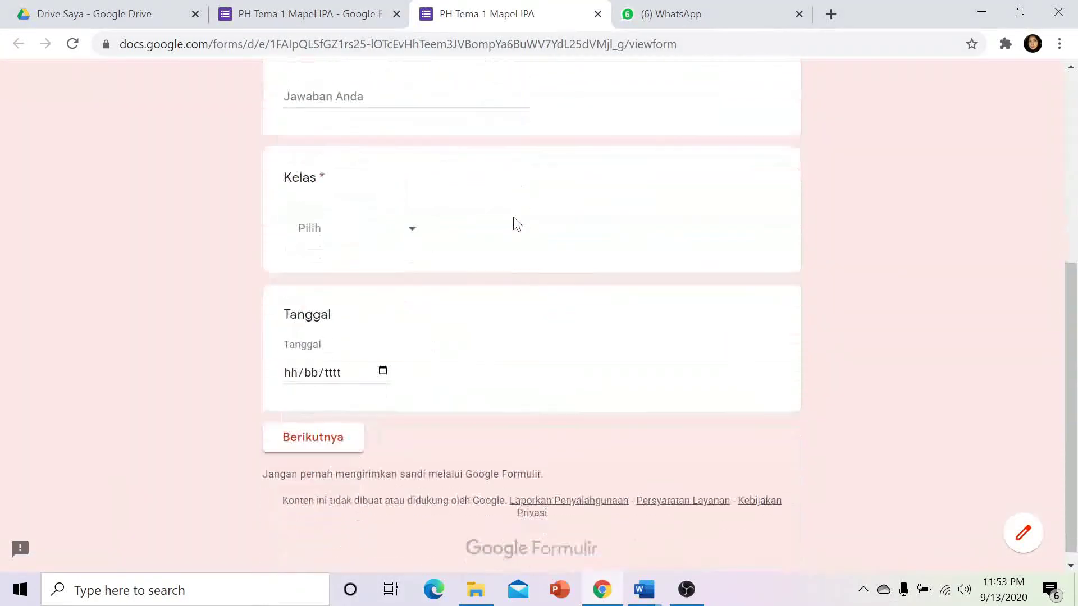
{"action": "scroll", "coordinate": [409, 315], "scroll_direction": "up", "scroll_amount": 6}
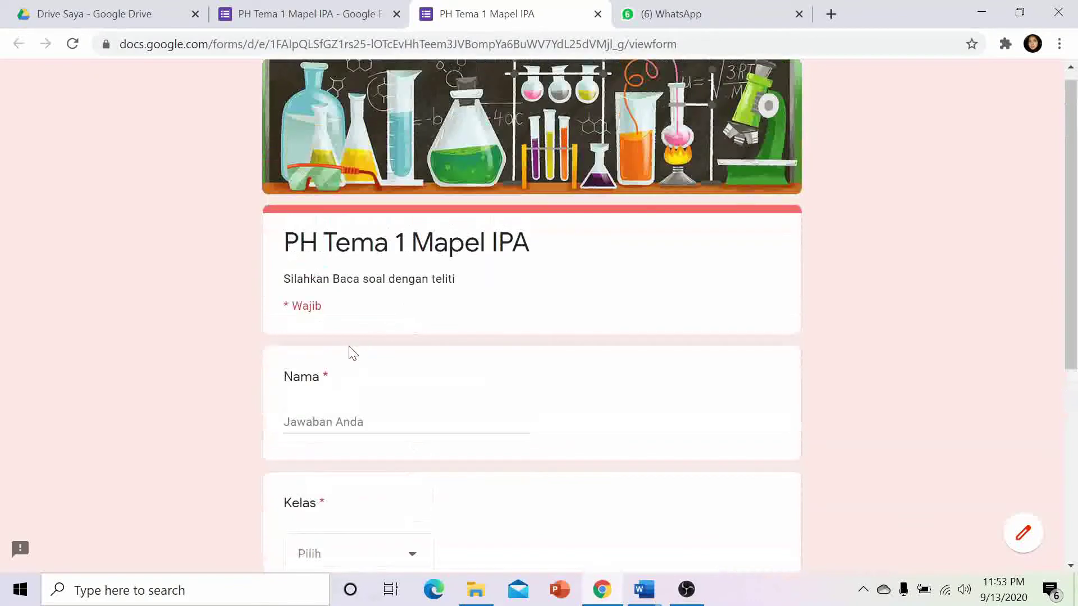
{"action": "scroll", "coordinate": [348, 351], "scroll_direction": "down", "scroll_amount": 1}
- Enter the student's name under Nama and choose 6A as the Kelas in the preview
{"action": "left_click", "coordinate": [408, 339]}
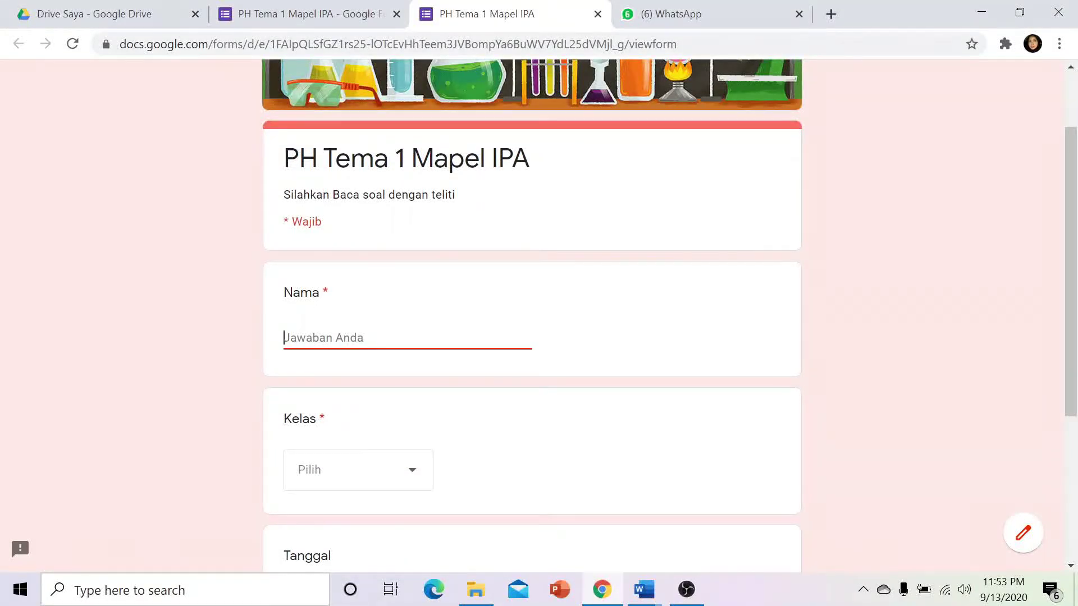
{"action": "type", "text": "el azadivon"}
{"action": "left_click", "coordinate": [416, 475]}
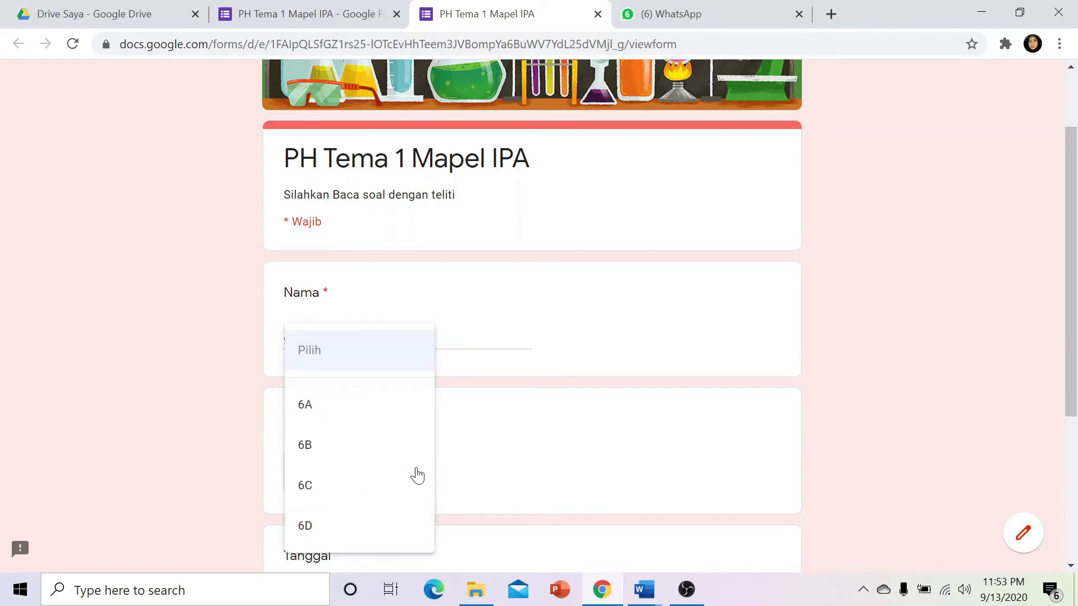
{"action": "left_click", "coordinate": [402, 406]}
- Fill in the Tanggal question with 13/09/2020 and continue to the Soal section
{"action": "scroll", "coordinate": [498, 387], "scroll_direction": "down", "scroll_amount": 5}
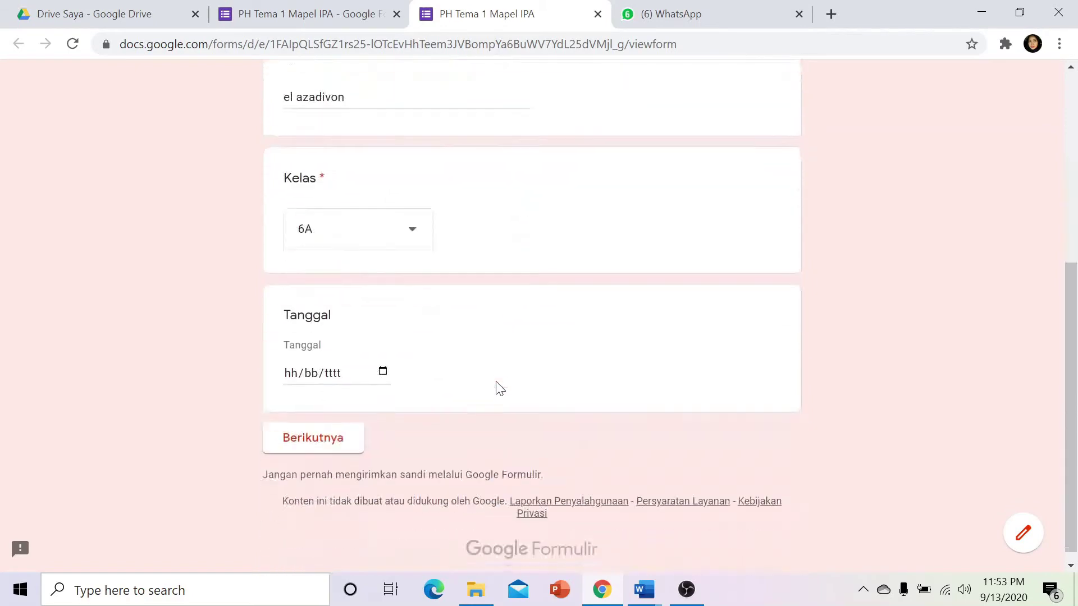
{"action": "left_click", "coordinate": [294, 370]}
{"action": "type", "text": "13/"}
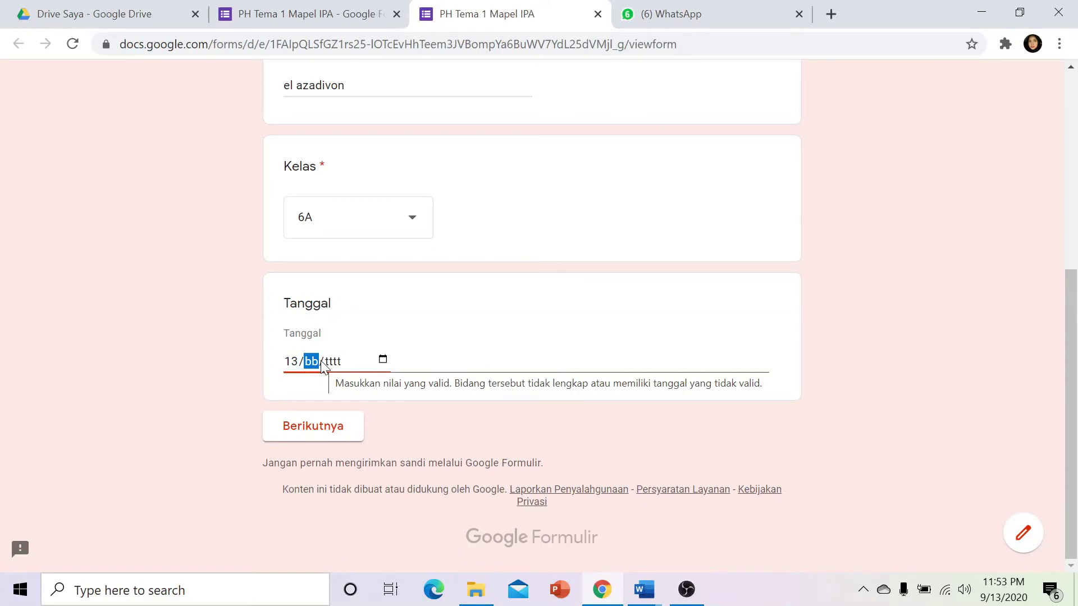
{"action": "type", "text": "09/"}
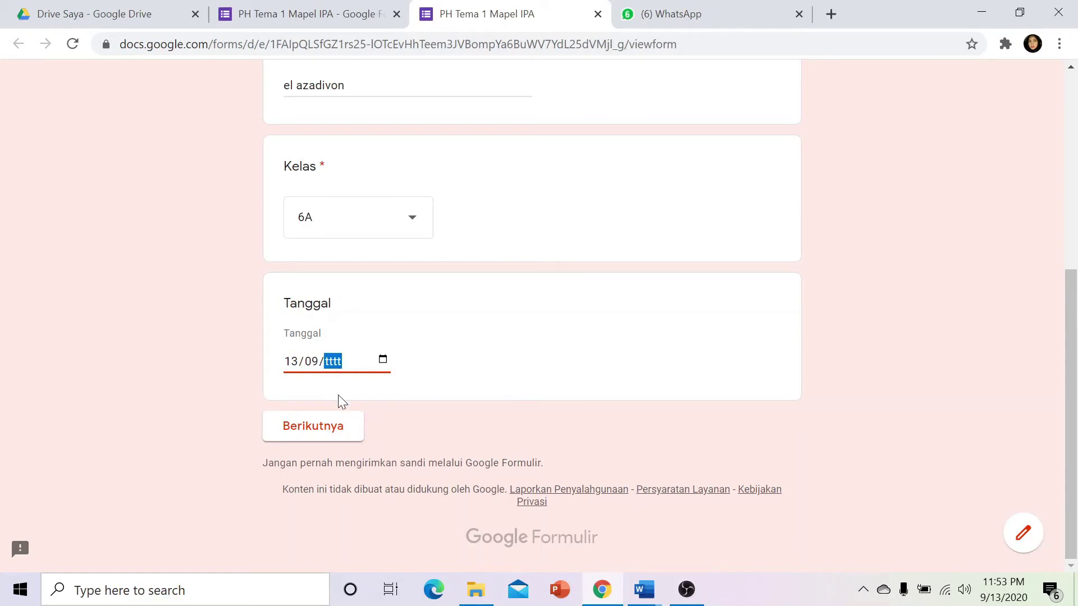
{"action": "type", "text": "2020"}
{"action": "left_click", "coordinate": [336, 433]}
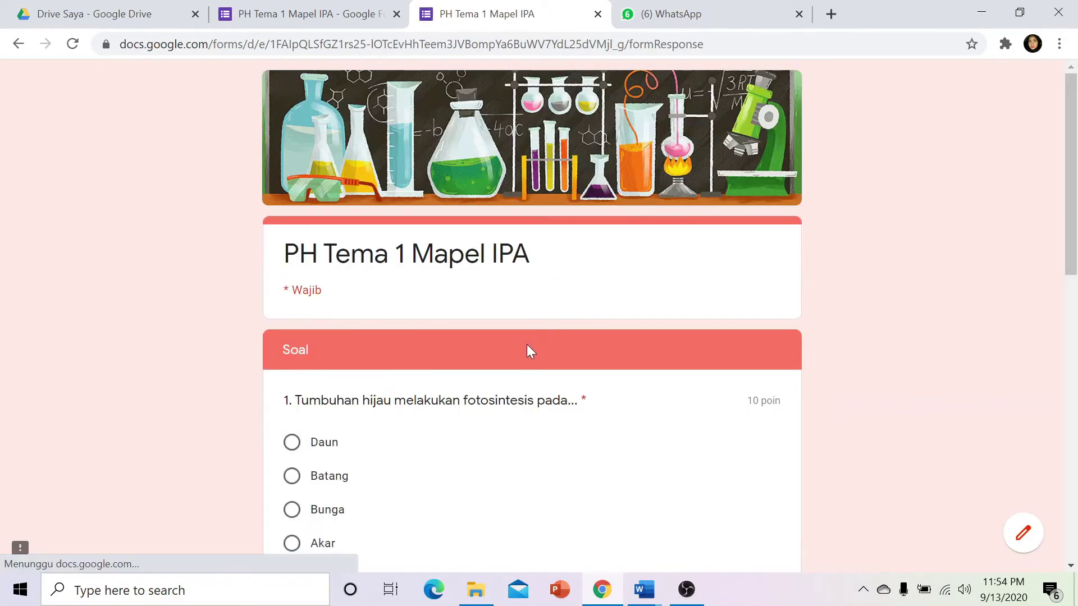
- Answer the fotosintesis question with Daun and the setek question with "singkong, tebu, kangkung"
{"action": "scroll", "coordinate": [528, 342], "scroll_direction": "down", "scroll_amount": 5}
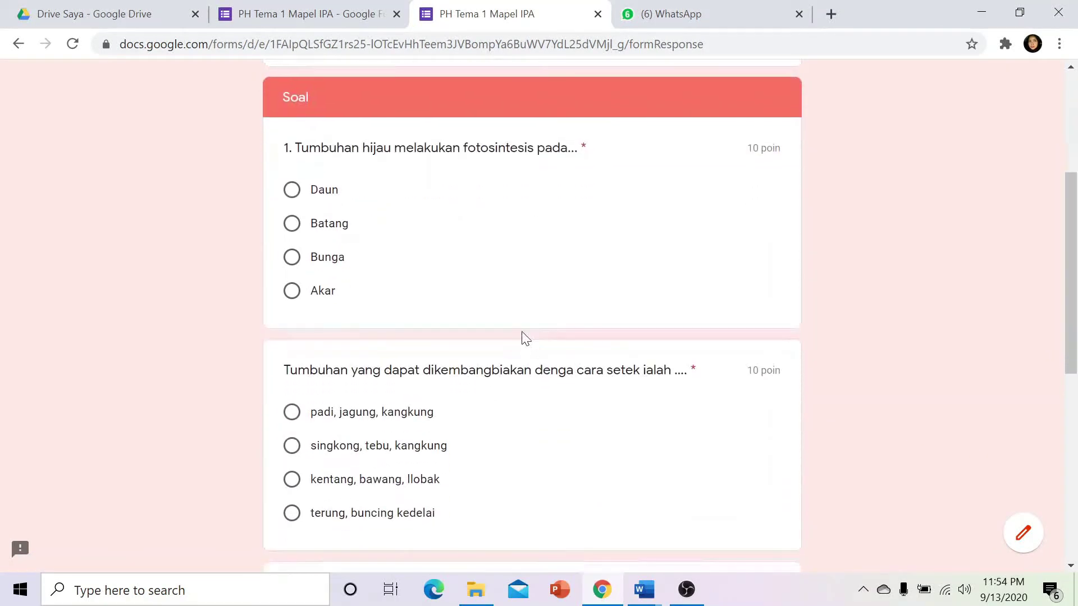
{"action": "left_click", "coordinate": [318, 194]}
{"action": "scroll", "coordinate": [363, 287], "scroll_direction": "down", "scroll_amount": 2}
{"action": "left_click", "coordinate": [322, 366]}
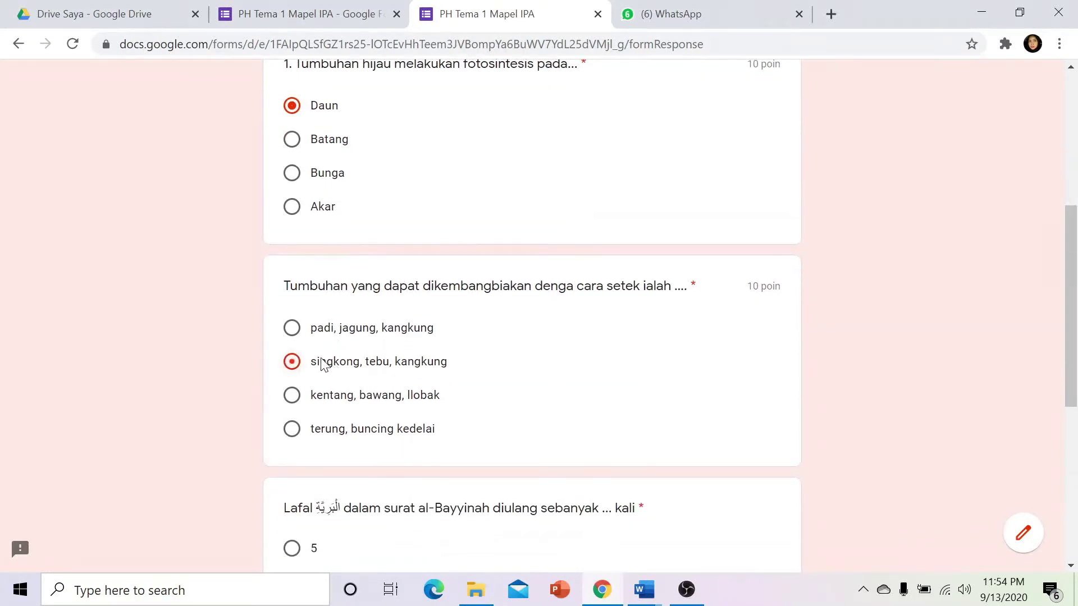
- Answer the al-Bayyinah question with 4 and return to the identity section of the preview
{"action": "scroll", "coordinate": [344, 363], "scroll_direction": "down", "scroll_amount": 6}
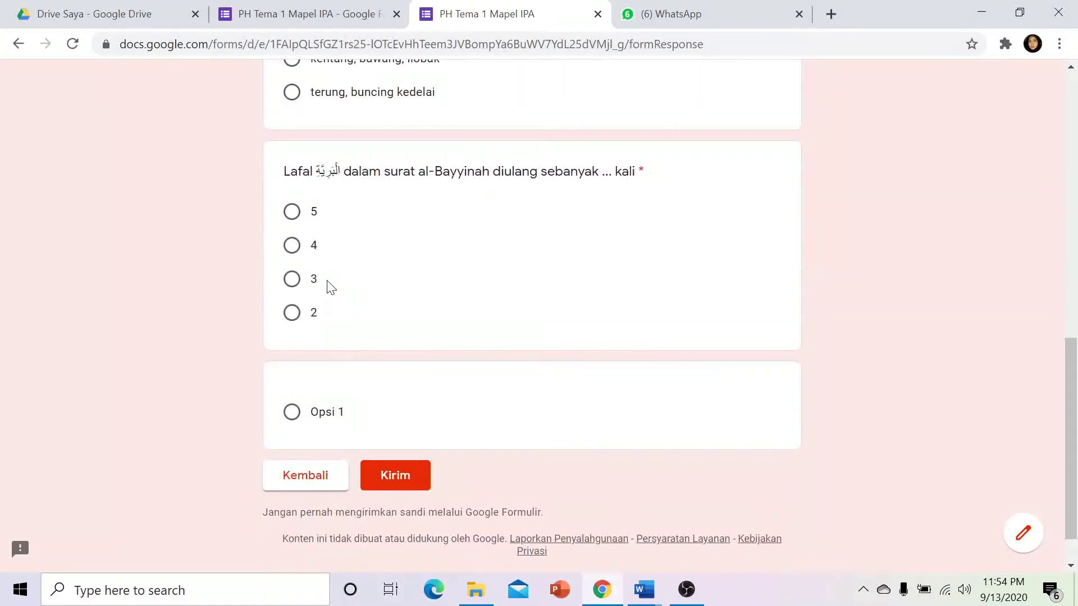
{"action": "left_click", "coordinate": [293, 247]}
{"action": "left_click", "coordinate": [327, 476]}
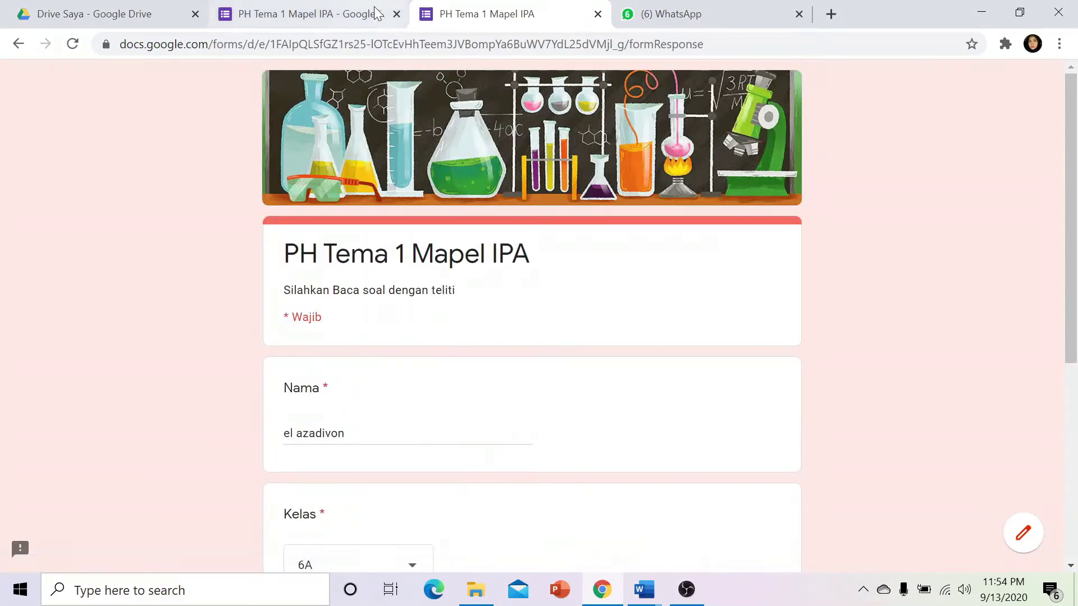
- In the form editor, delete the empty "Pertanyaan" question with only Opsi 1 at the end of the form
{"action": "left_click", "coordinate": [353, 22]}
{"action": "scroll", "coordinate": [390, 212], "scroll_direction": "down", "scroll_amount": 20}
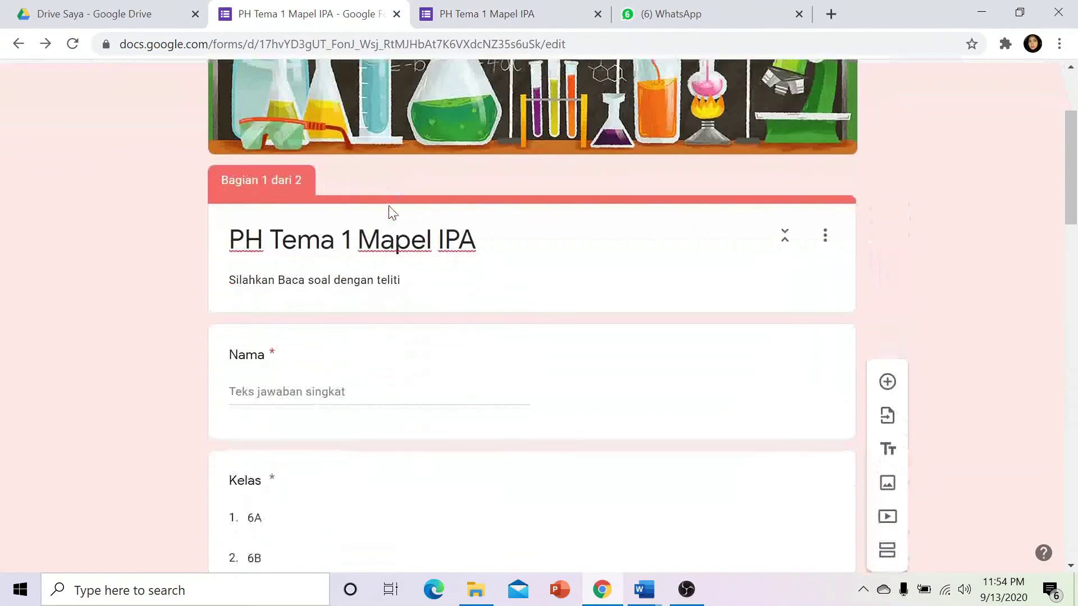
{"action": "left_click", "coordinate": [416, 303]}
{"action": "scroll", "coordinate": [505, 351], "scroll_direction": "down", "scroll_amount": 10}
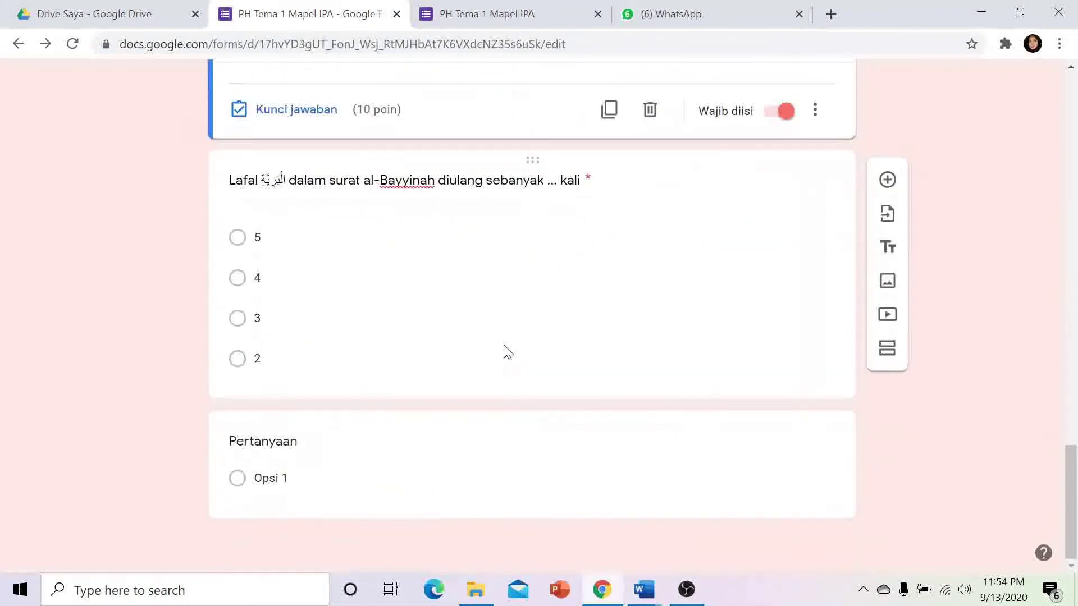
{"action": "left_click", "coordinate": [732, 457]}
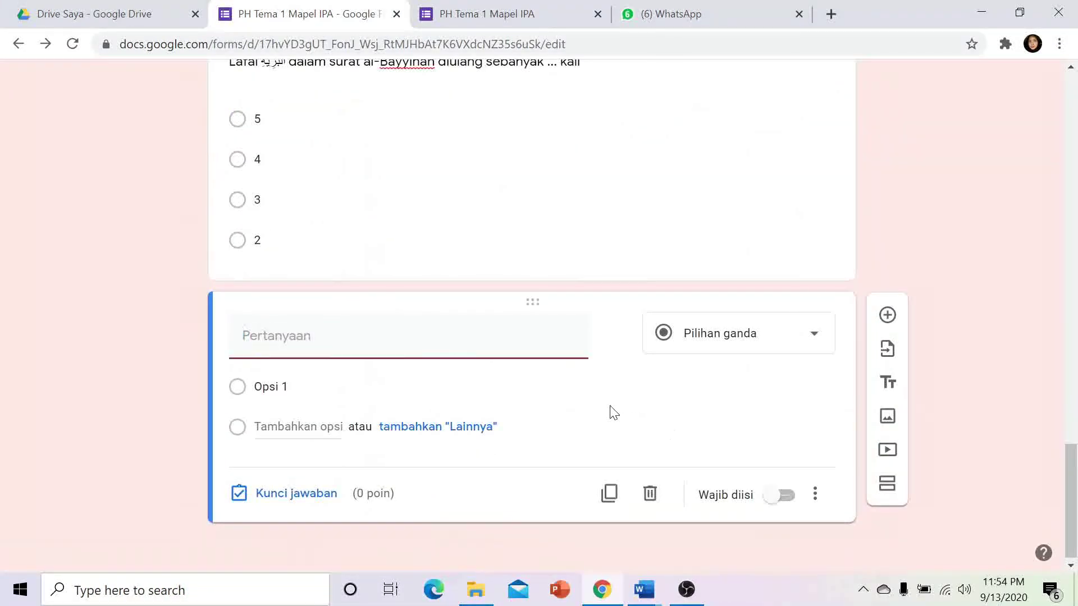
{"action": "left_click", "coordinate": [650, 493]}
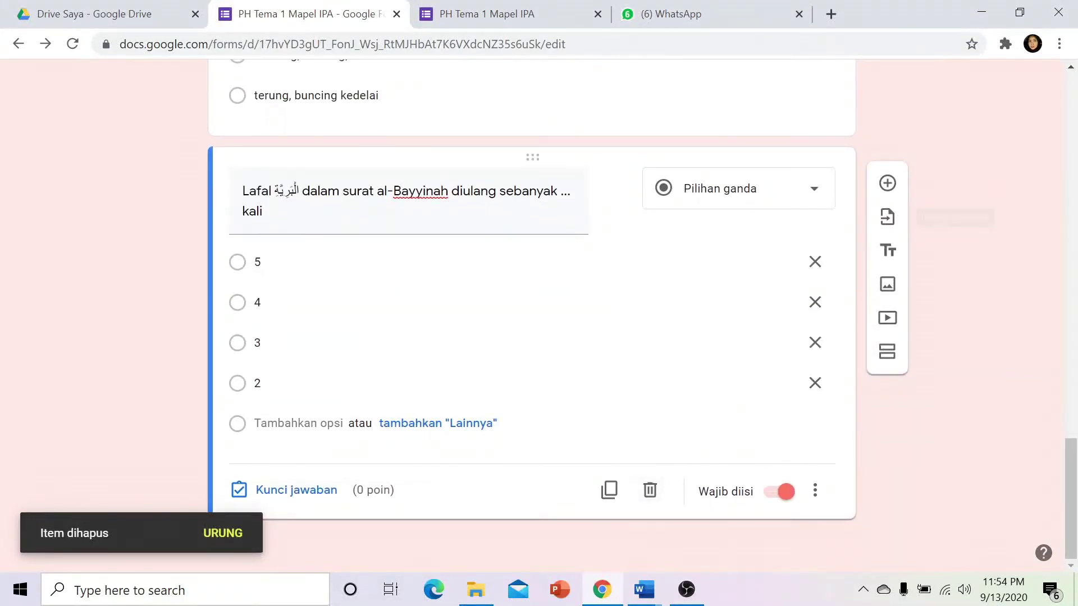
- Return to the respondent preview, continue to the Soal section, check the chosen answers and submit the form
{"action": "left_click", "coordinate": [530, 16]}
{"action": "scroll", "coordinate": [536, 264], "scroll_direction": "down", "scroll_amount": 6}
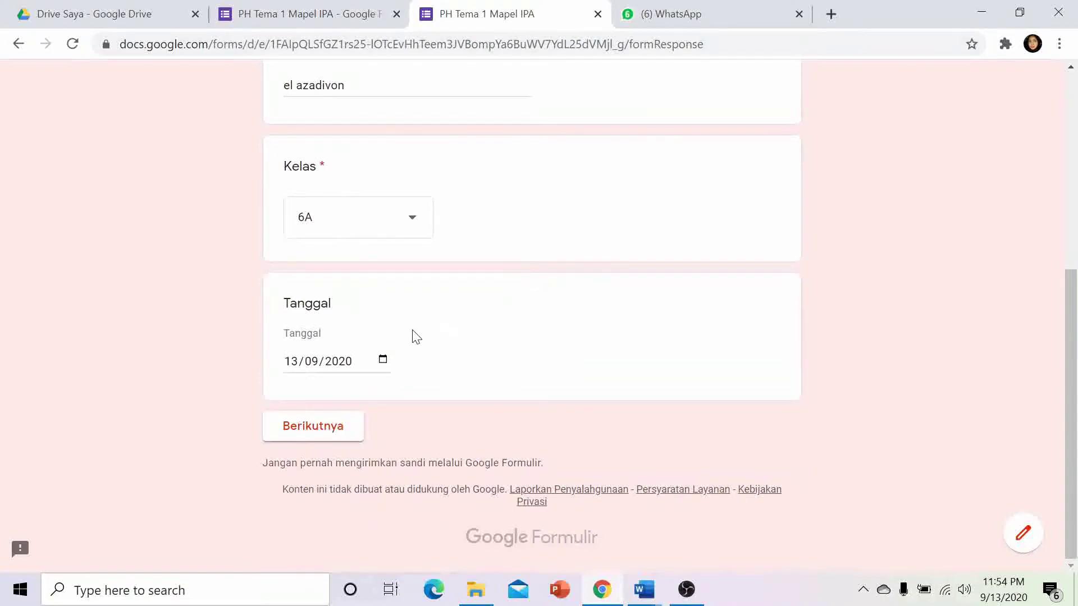
{"action": "left_click", "coordinate": [308, 425]}
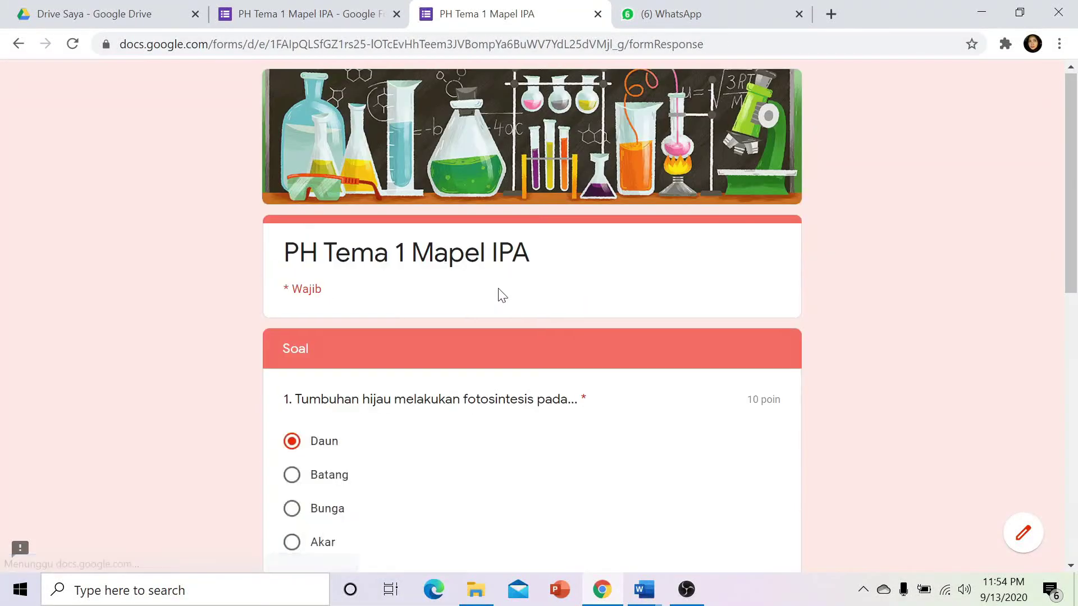
{"action": "scroll", "coordinate": [325, 301], "scroll_direction": "down", "scroll_amount": 11}
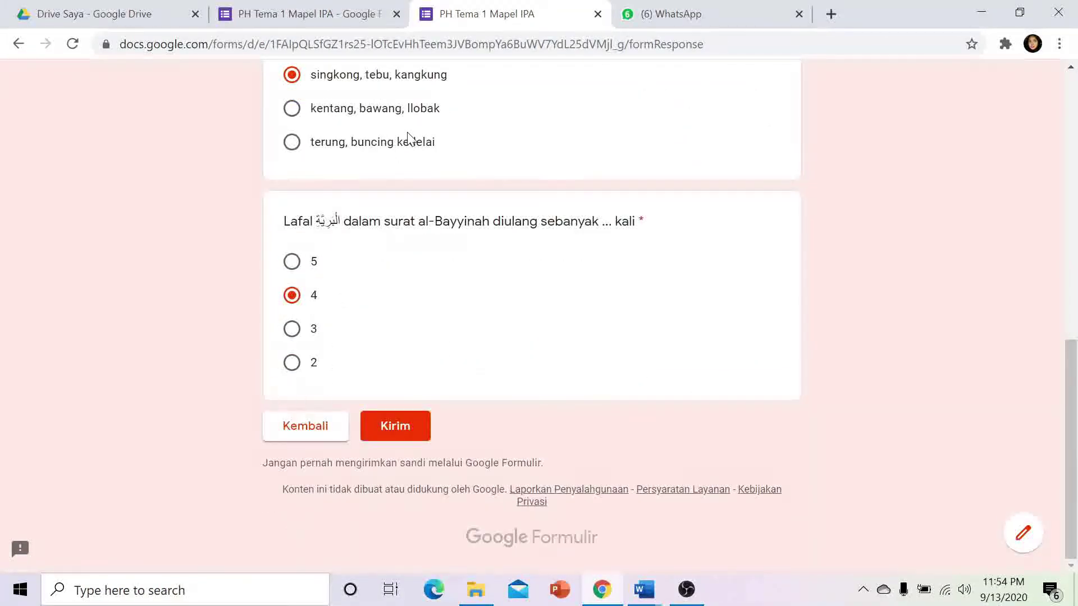
{"action": "scroll", "coordinate": [397, 132], "scroll_direction": "up", "scroll_amount": 7}
{"action": "scroll", "coordinate": [375, 233], "scroll_direction": "down", "scroll_amount": 7}
{"action": "left_click", "coordinate": [398, 428]}
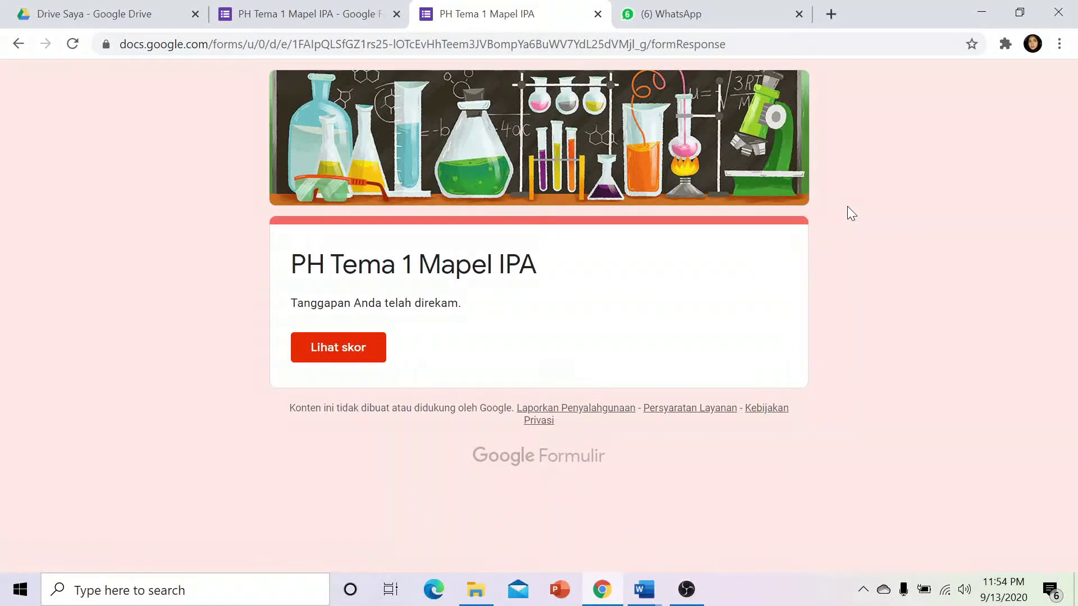
- View the score of the submitted response, then close the score and respondent pages
{"action": "left_click", "coordinate": [325, 350]}
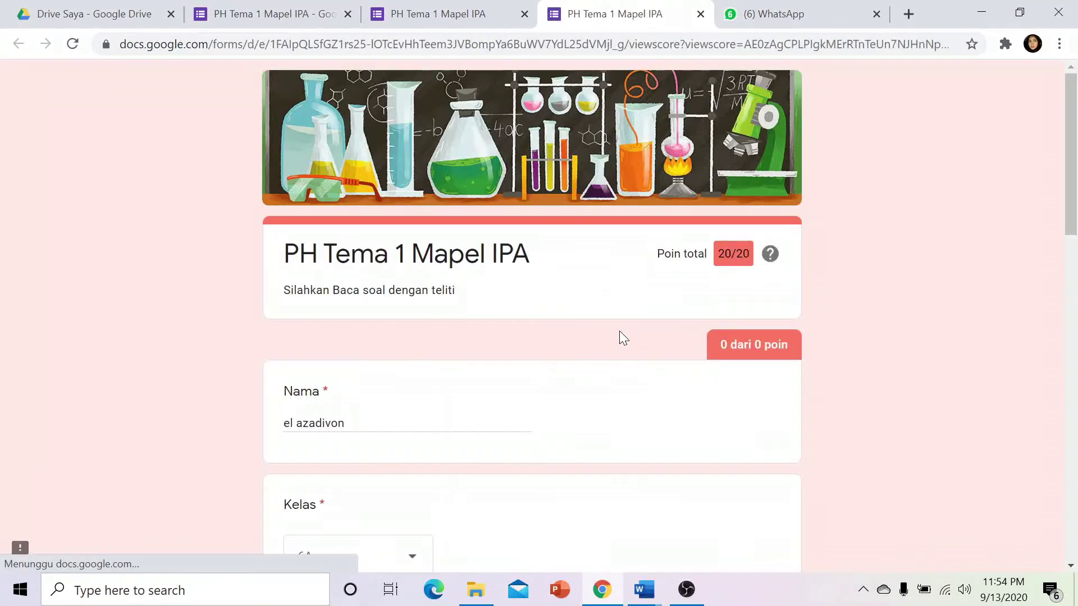
{"action": "key", "text": "ctrl+w"}
{"action": "key", "text": "ctrl+w"}
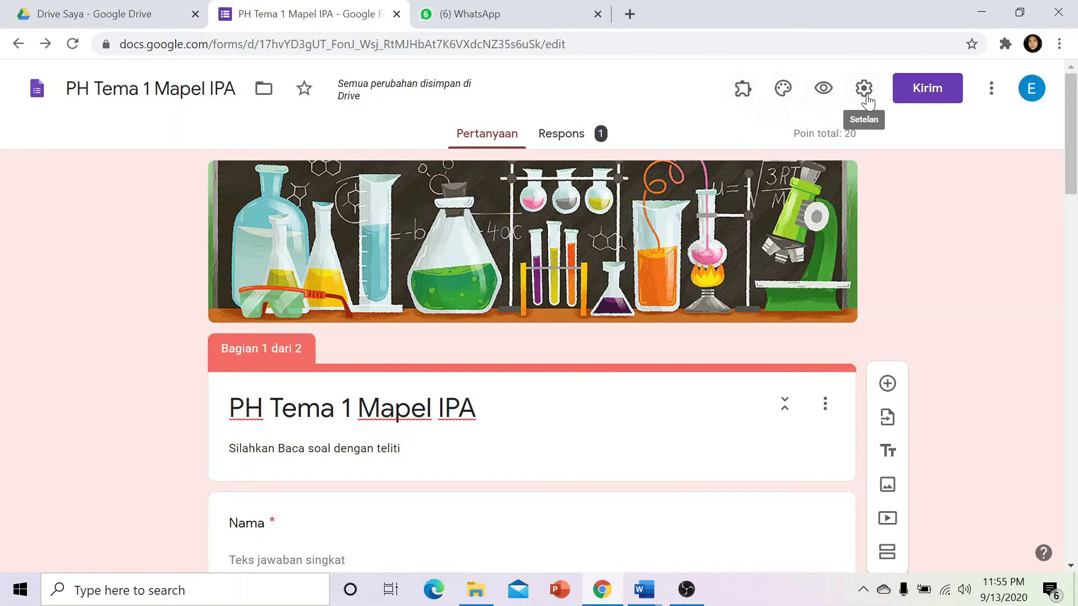
- Find the formLimiter add-on in the G Suite Marketplace and start installing it for the form
{"action": "left_click", "coordinate": [990, 90]}
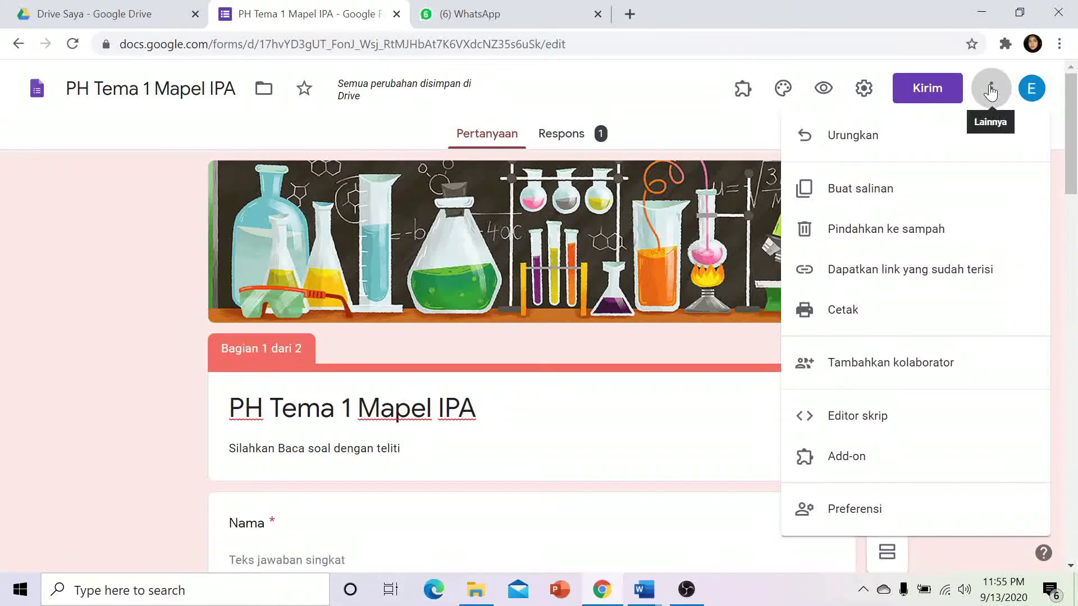
{"action": "left_click", "coordinate": [858, 458]}
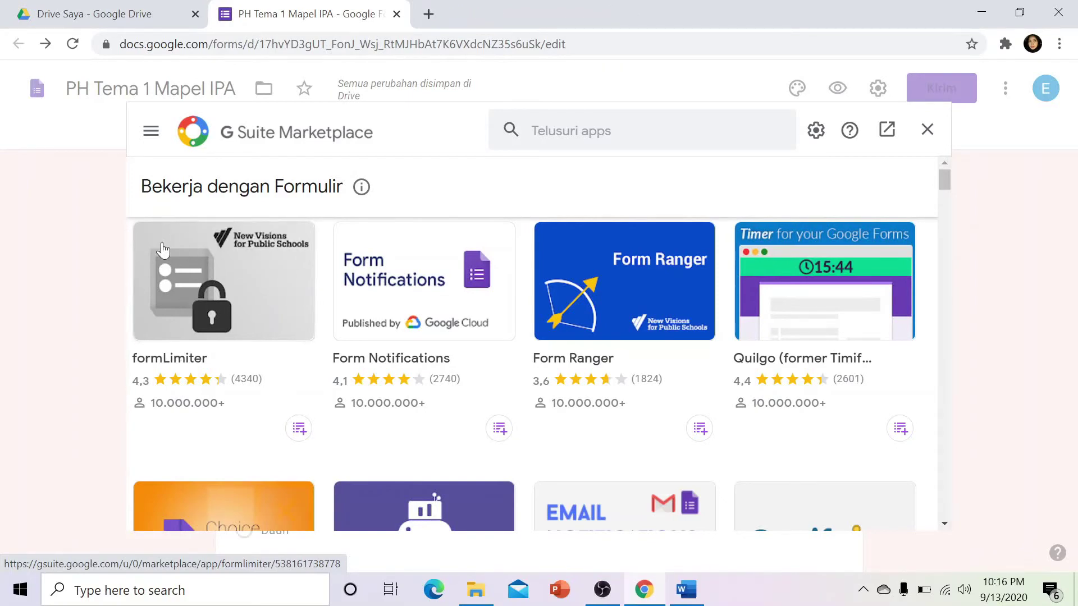
{"action": "left_click", "coordinate": [201, 261]}
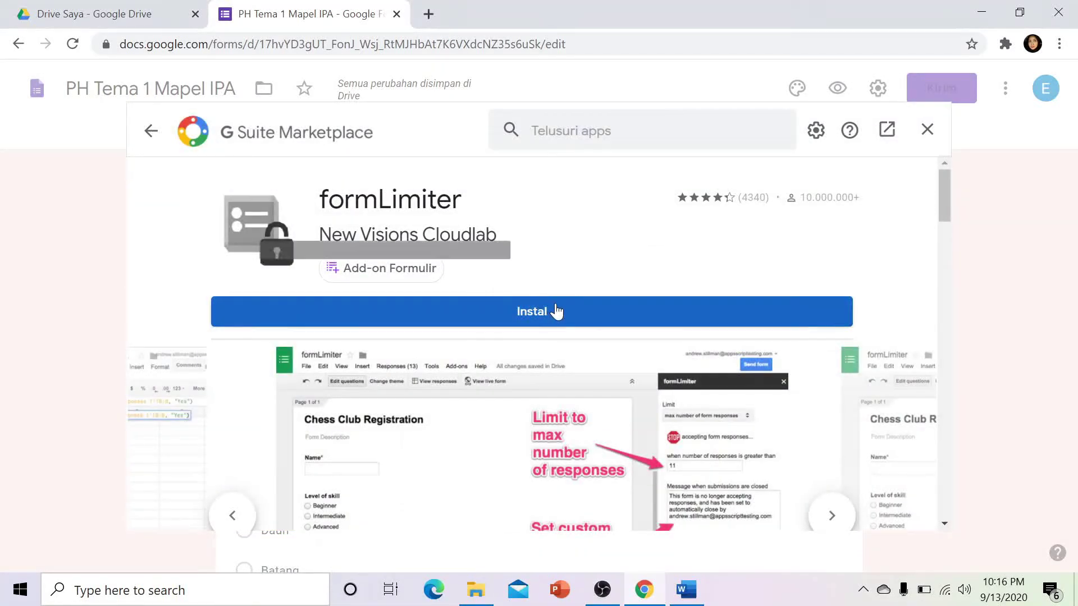
{"action": "left_click", "coordinate": [555, 312]}
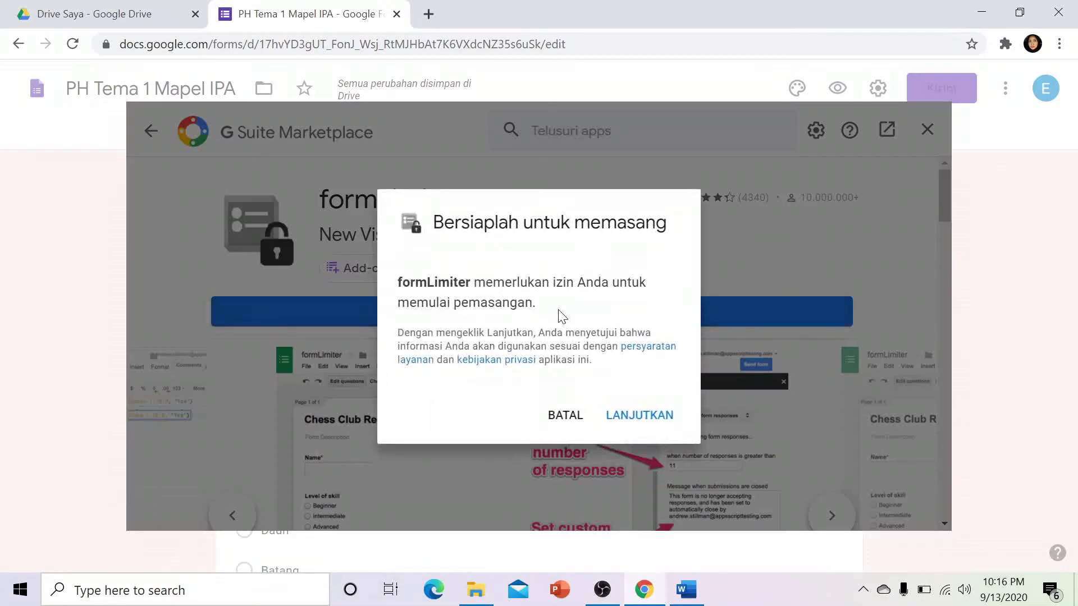
{"action": "left_click", "coordinate": [633, 418]}
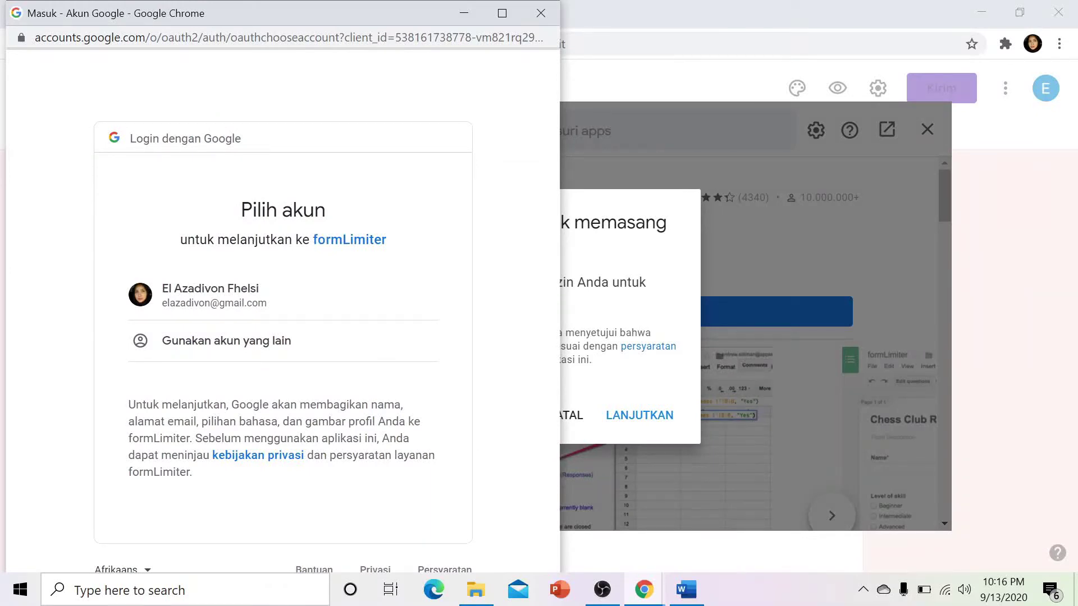
- Choose the Google account, grant formLimiter the requested access and finish the installation
{"action": "left_click", "coordinate": [220, 301]}
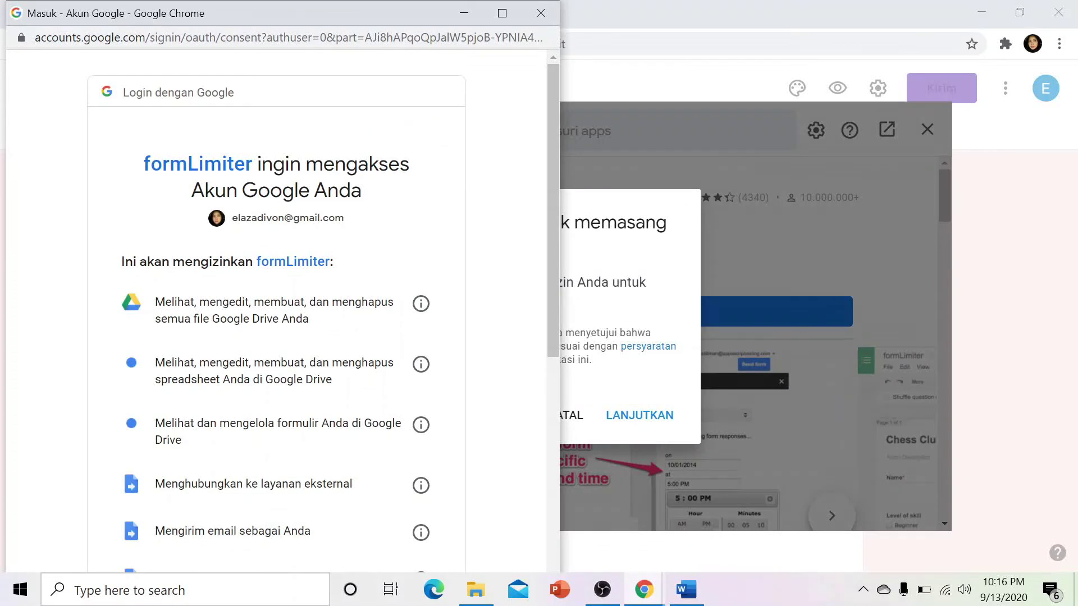
{"action": "scroll", "coordinate": [292, 404], "scroll_direction": "down", "scroll_amount": 6}
{"action": "left_click", "coordinate": [377, 542]}
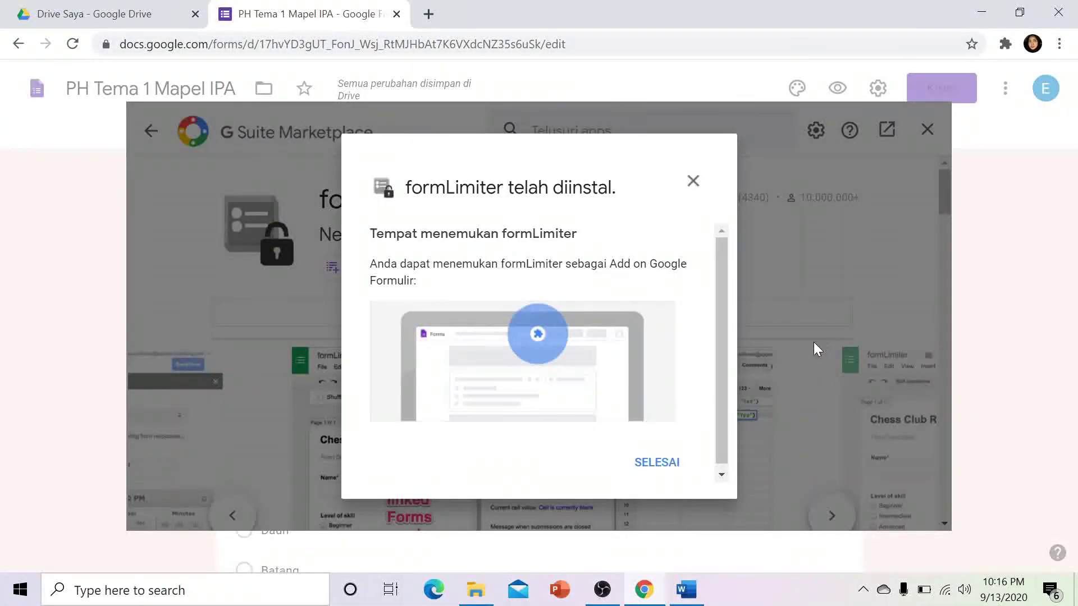
{"action": "left_click", "coordinate": [658, 464]}
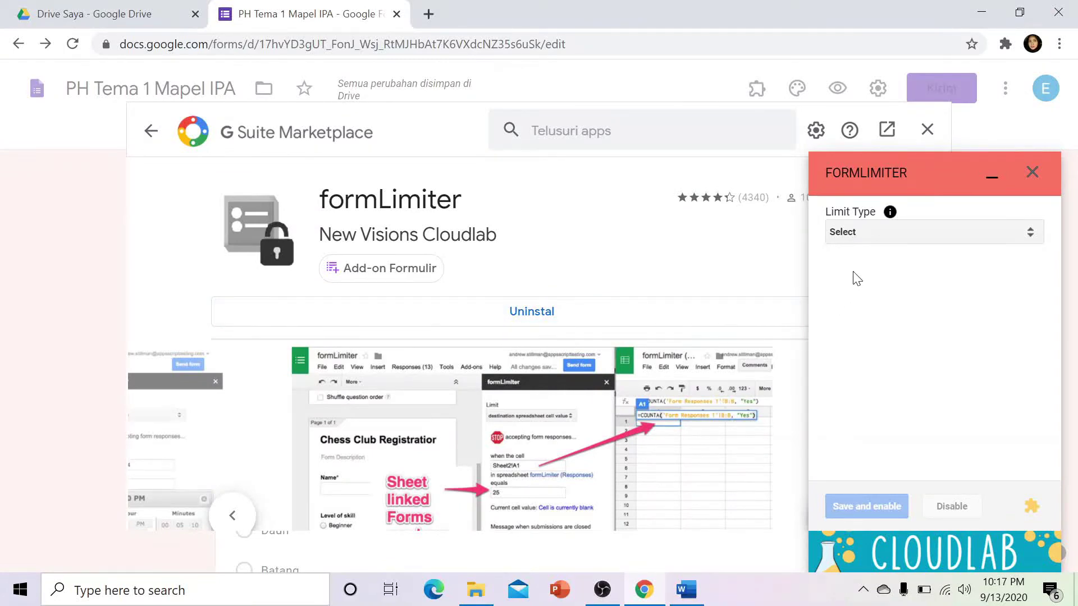
- In formLimiter, set the limit type to date and time and the due date to 09/13/2020
{"action": "left_click", "coordinate": [1030, 235]}
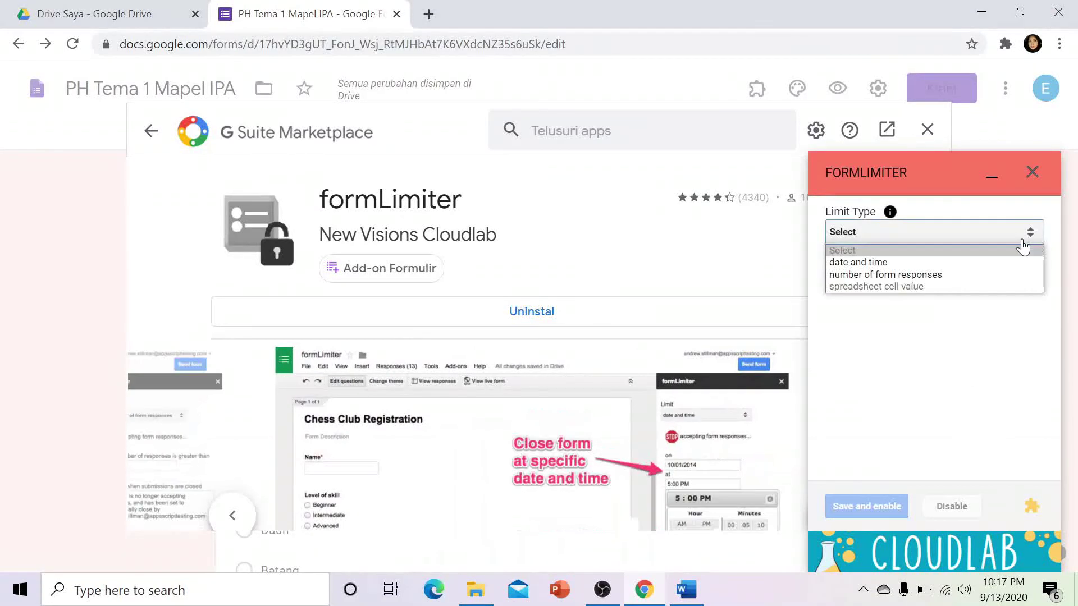
{"action": "left_click", "coordinate": [904, 267]}
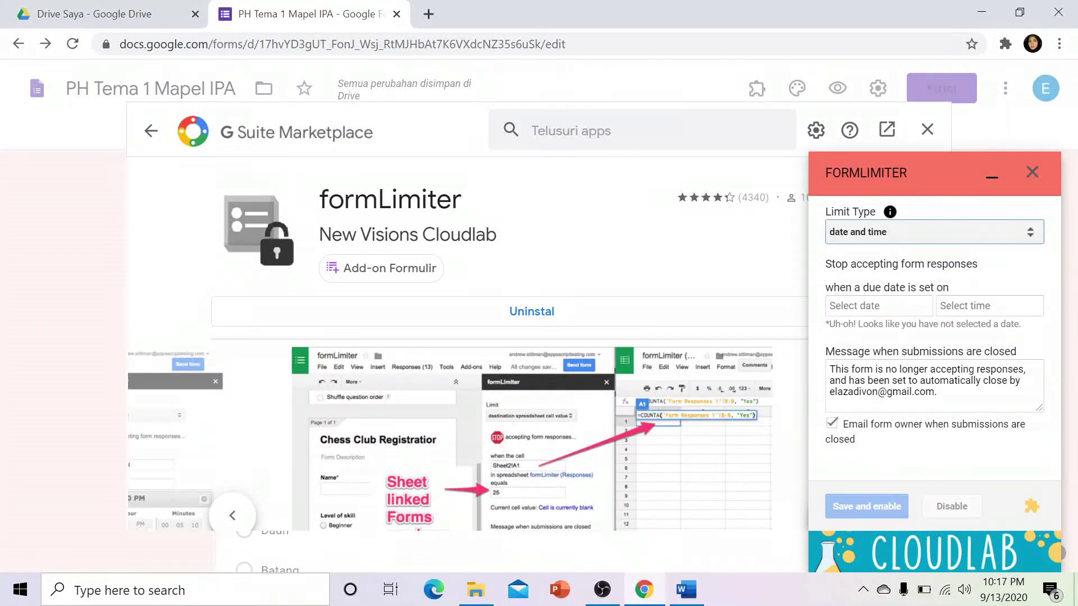
{"action": "left_click", "coordinate": [871, 309]}
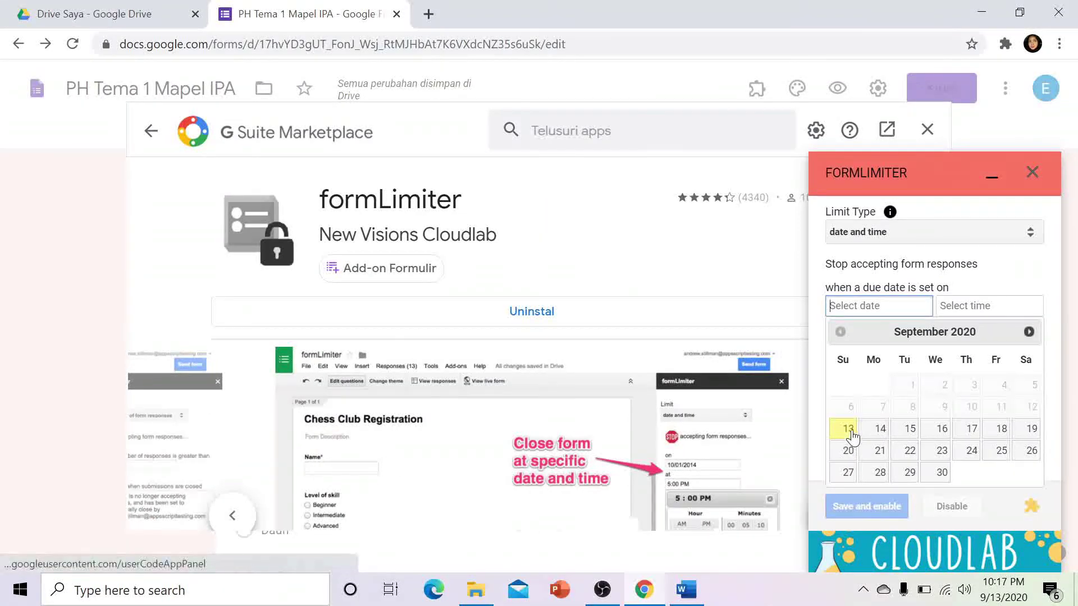
{"action": "left_click", "coordinate": [966, 304]}
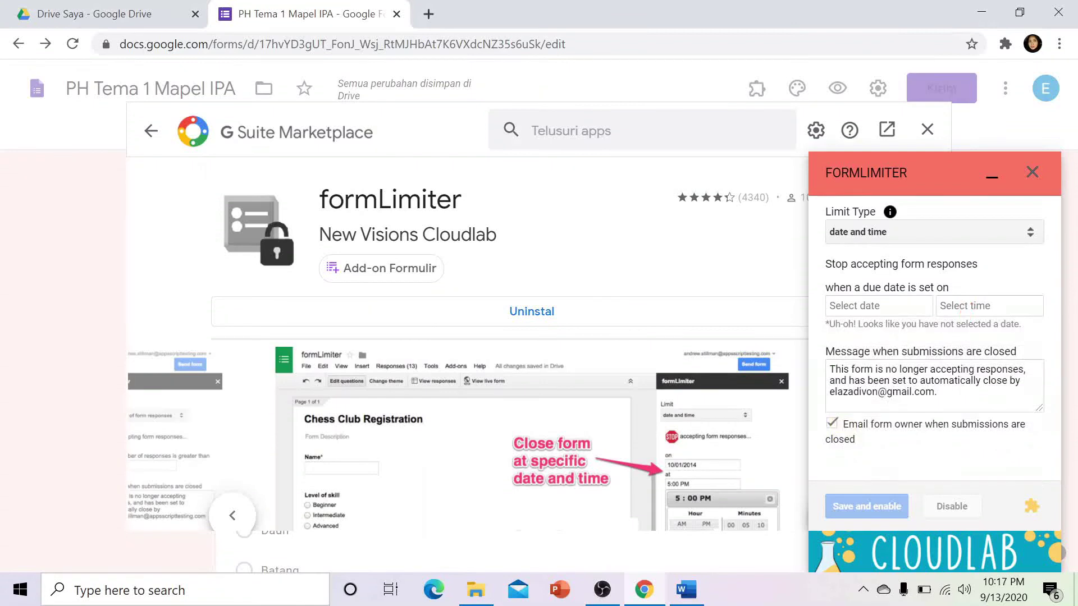
{"action": "left_click", "coordinate": [898, 308]}
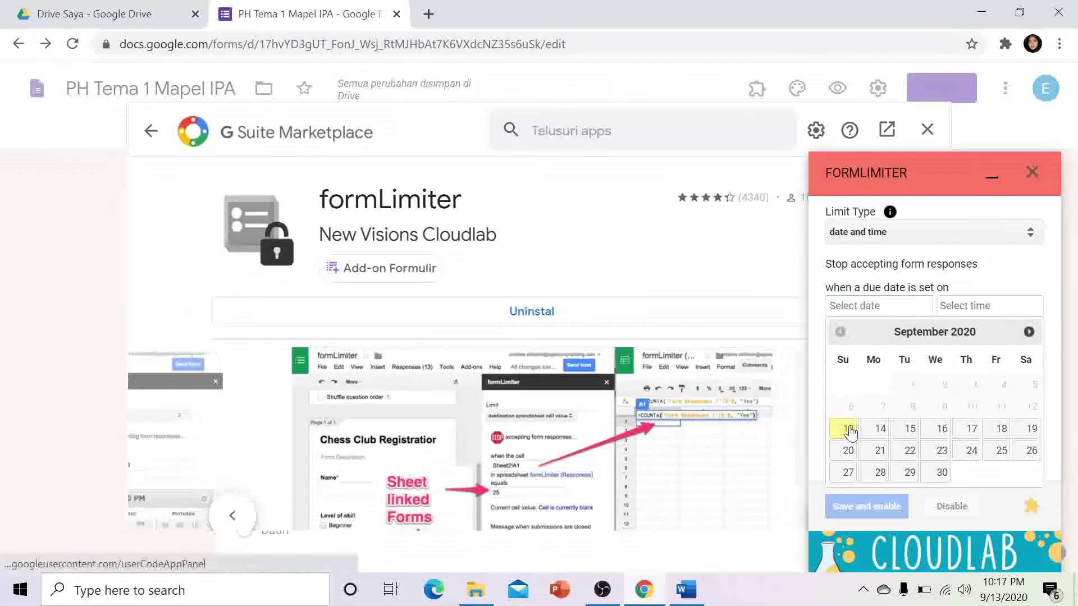
{"action": "left_click", "coordinate": [848, 433]}
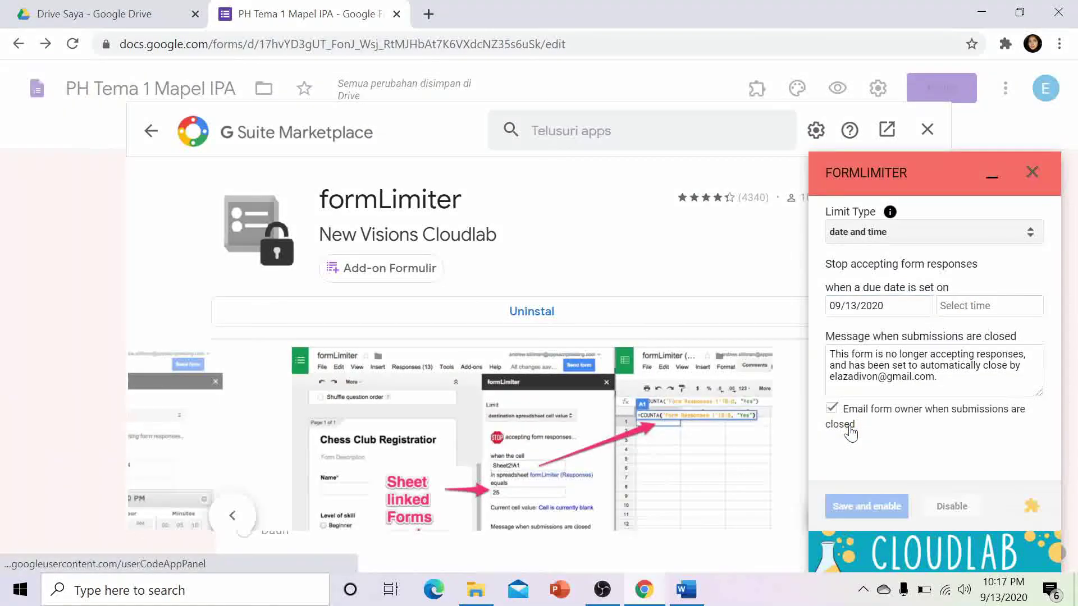
- Try to set the due time in formLimiter to 11:00 AM
{"action": "left_click", "coordinate": [957, 313]}
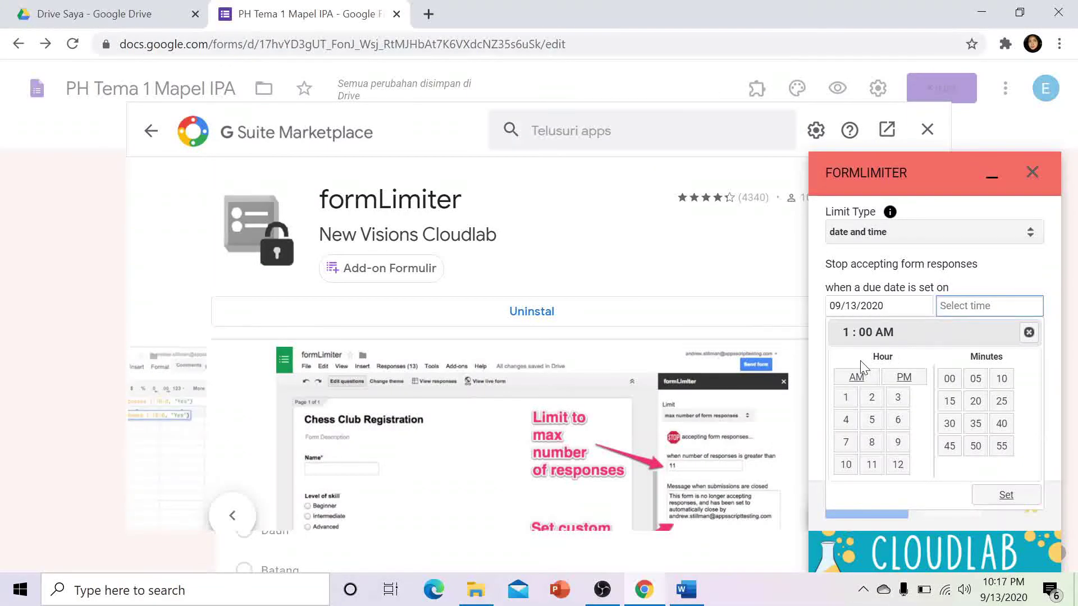
{"action": "left_click", "coordinate": [872, 465]}
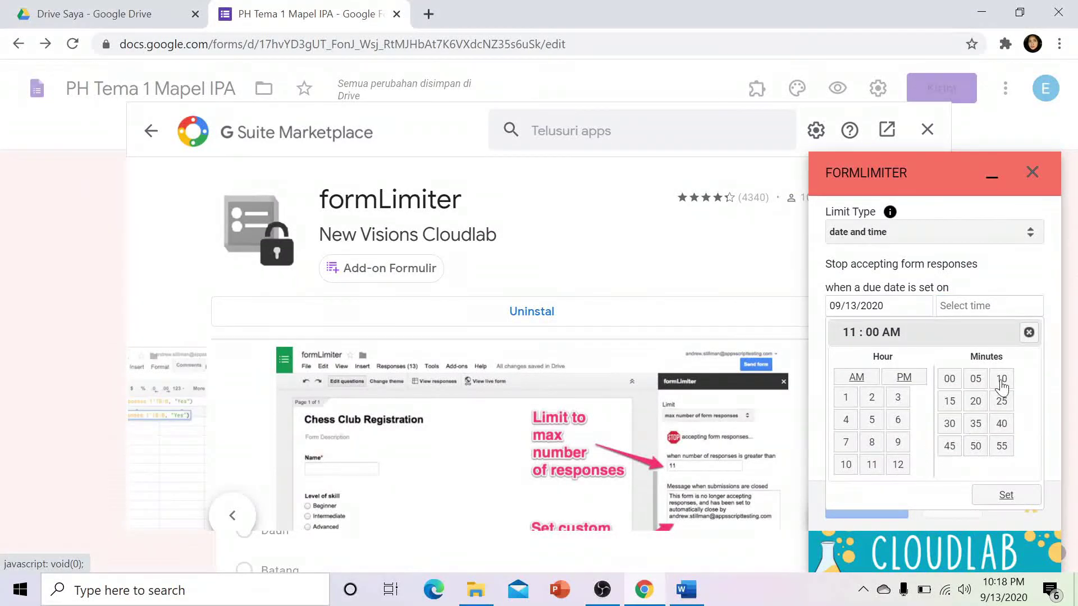
{"action": "left_click", "coordinate": [1006, 504]}
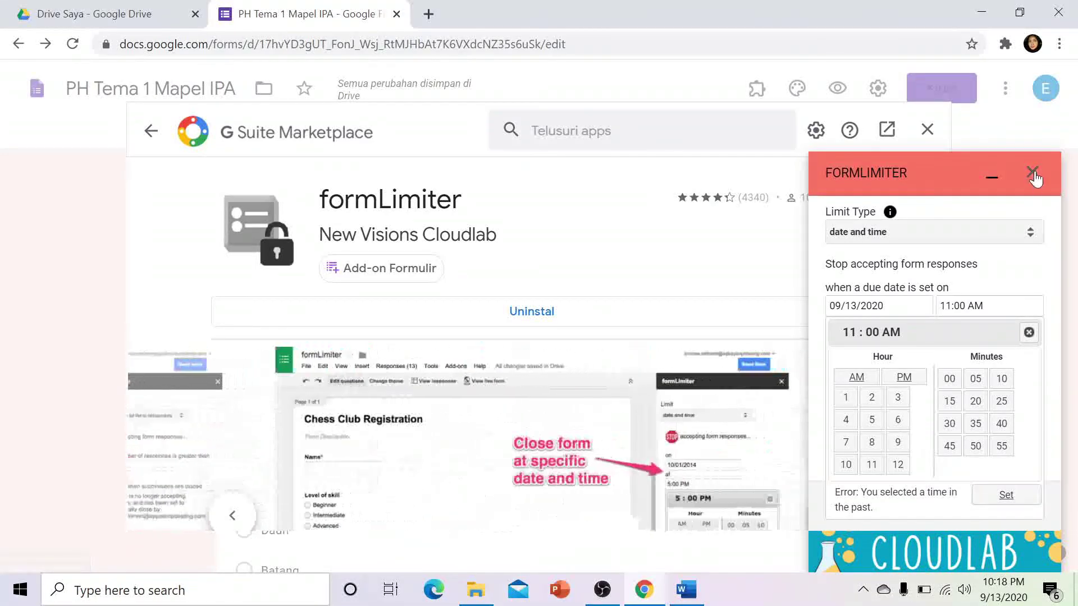
- Close formLimiter without saving the limit and leave the G Suite Marketplace to return to the form
{"action": "left_click", "coordinate": [1033, 172]}
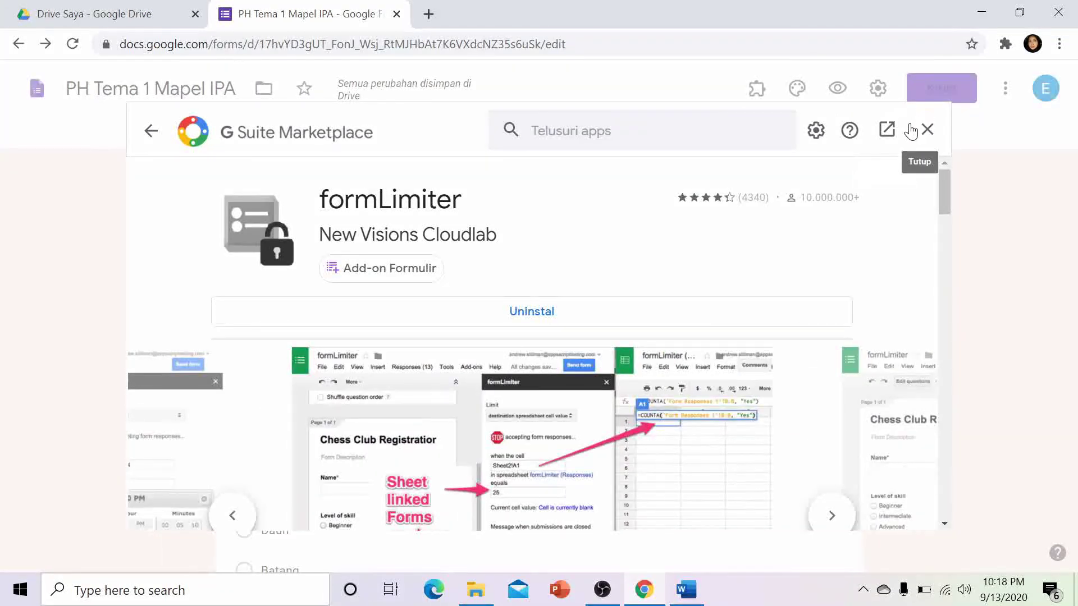
{"action": "left_click", "coordinate": [929, 131]}
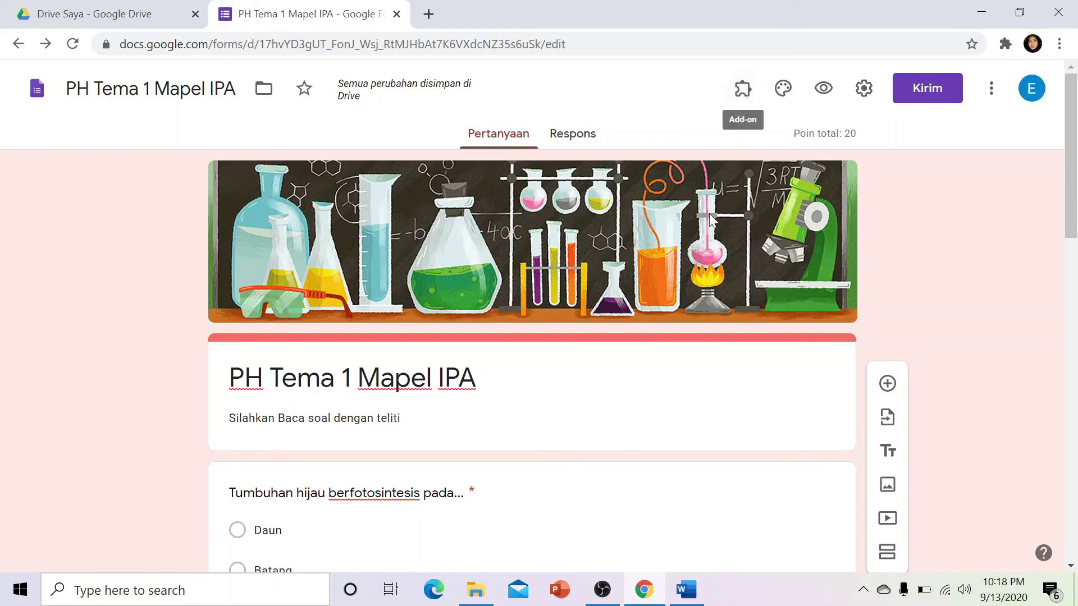
{"action": "scroll", "coordinate": [723, 257], "scroll_direction": "down", "scroll_amount": 3}
{"action": "scroll", "coordinate": [432, 343], "scroll_direction": "up", "scroll_amount": 3}
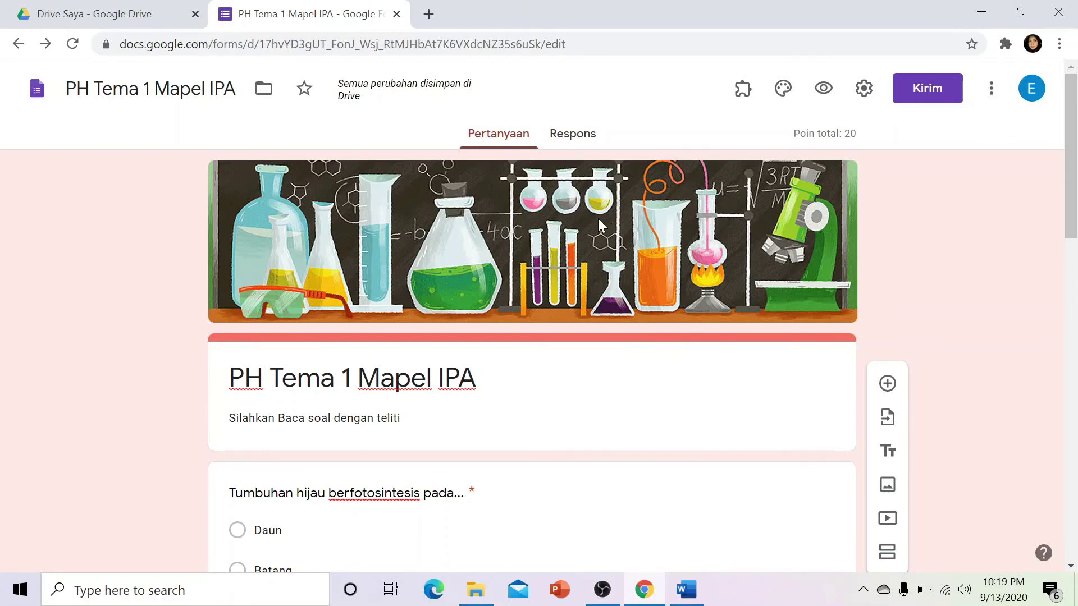
{"action": "scroll", "coordinate": [598, 224], "scroll_direction": "down", "scroll_amount": 1}
{"action": "scroll", "coordinate": [598, 230], "scroll_direction": "up", "scroll_amount": 1}
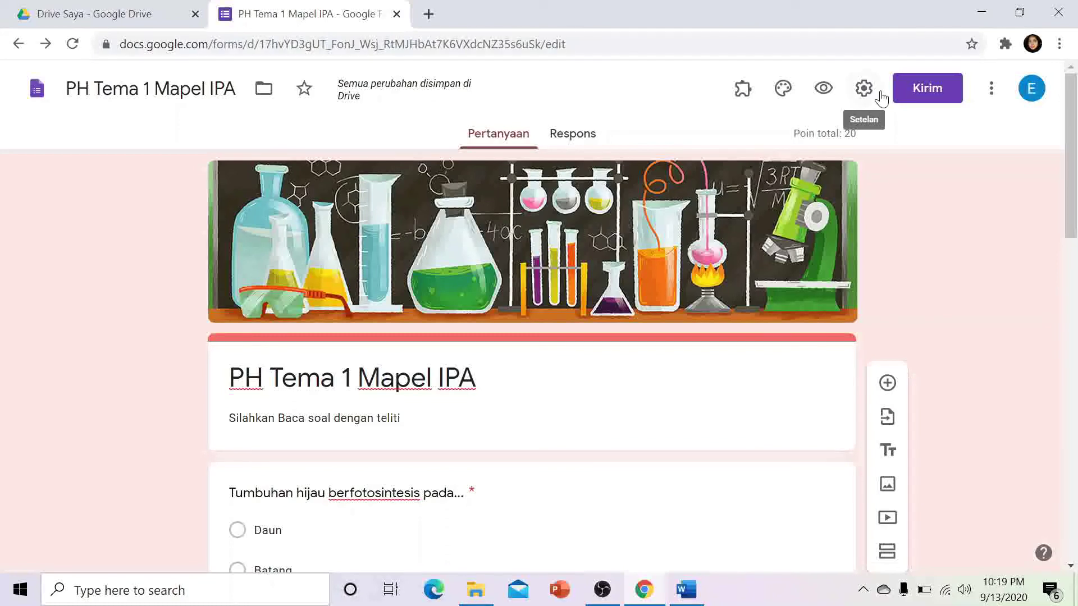
- Open the form's sending options, choose sharing by link and shorten the URL
{"action": "left_click", "coordinate": [938, 93]}
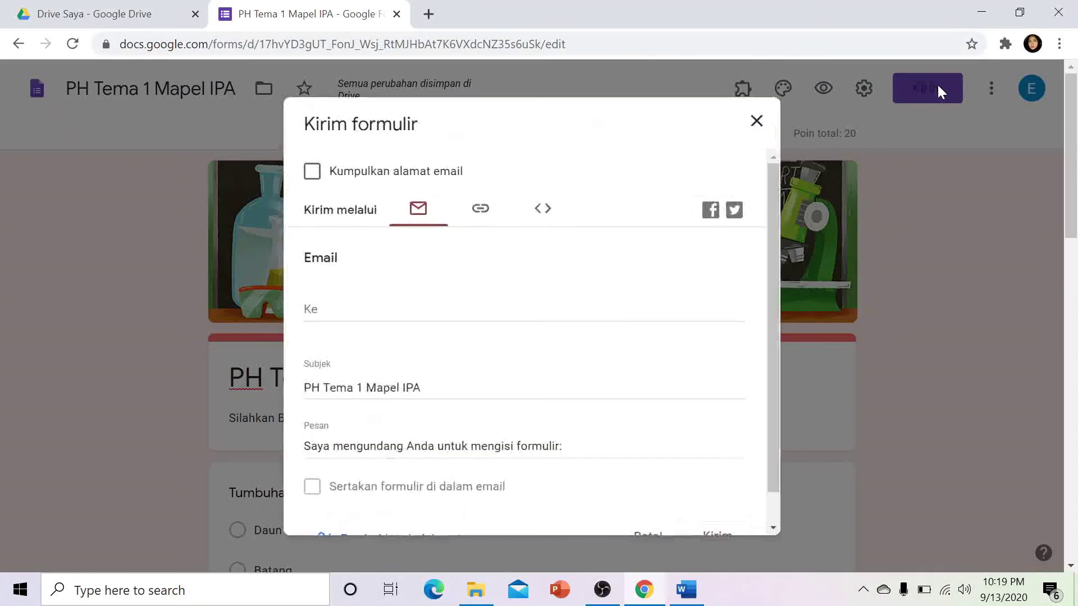
{"action": "left_click", "coordinate": [479, 216]}
{"action": "left_click", "coordinate": [390, 321]}
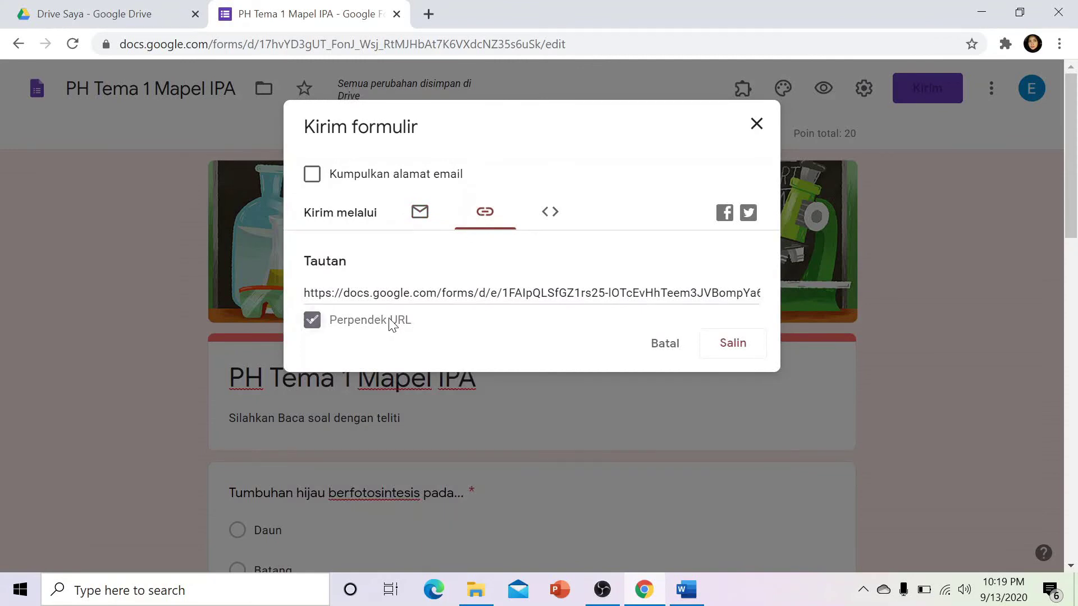
- Copy the form's short link and paste it as the long URL in the gg.gg URL shortener, opened in a new browser tab
{"action": "left_click", "coordinate": [742, 348]}
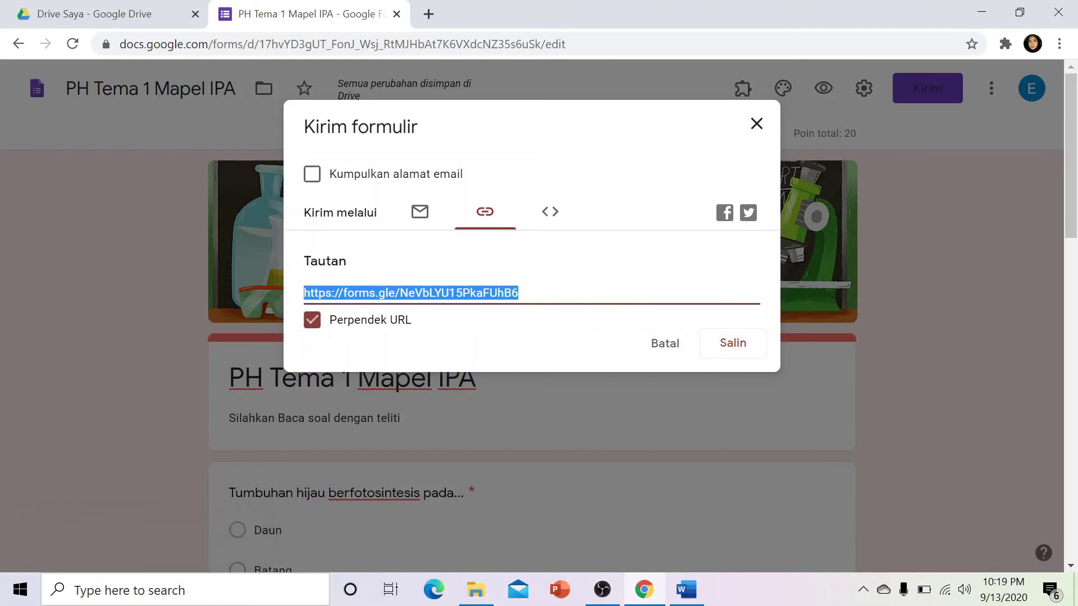
{"action": "left_click", "coordinate": [430, 13]}
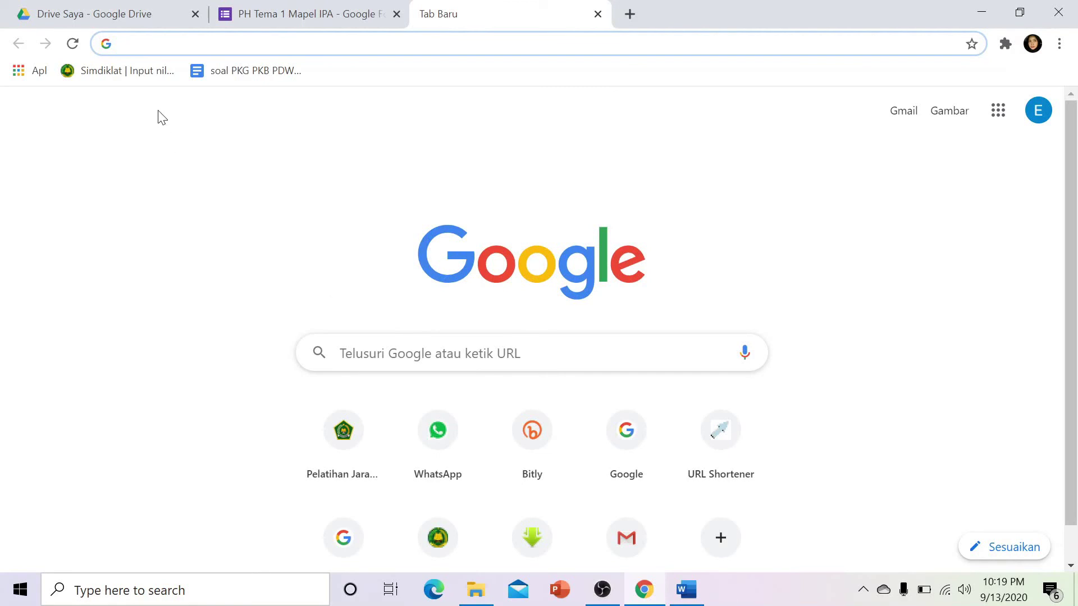
{"action": "type", "text": "gg"}
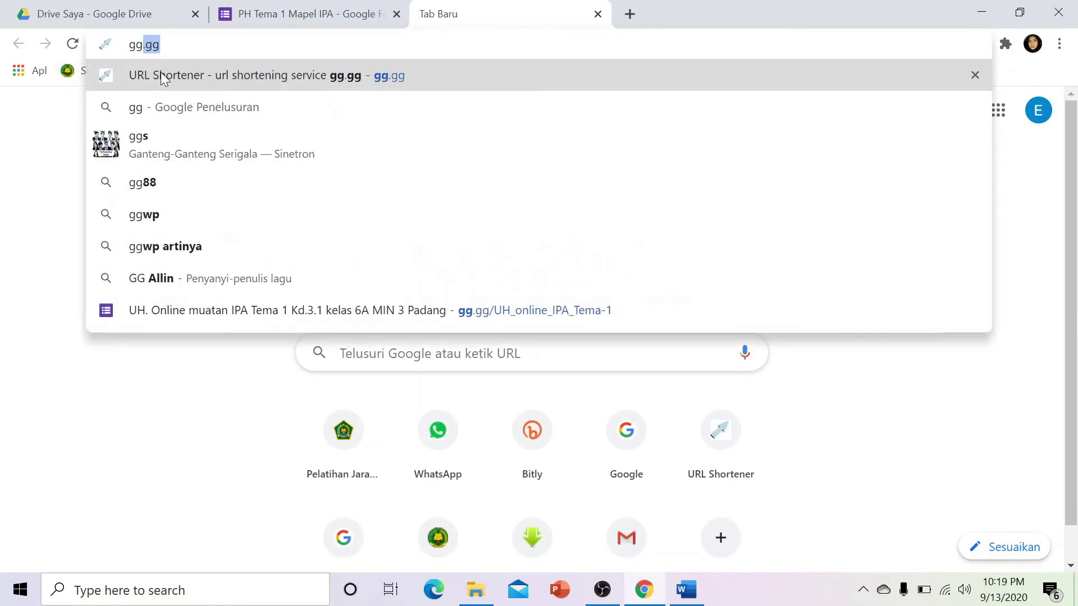
{"action": "left_click", "coordinate": [163, 75]}
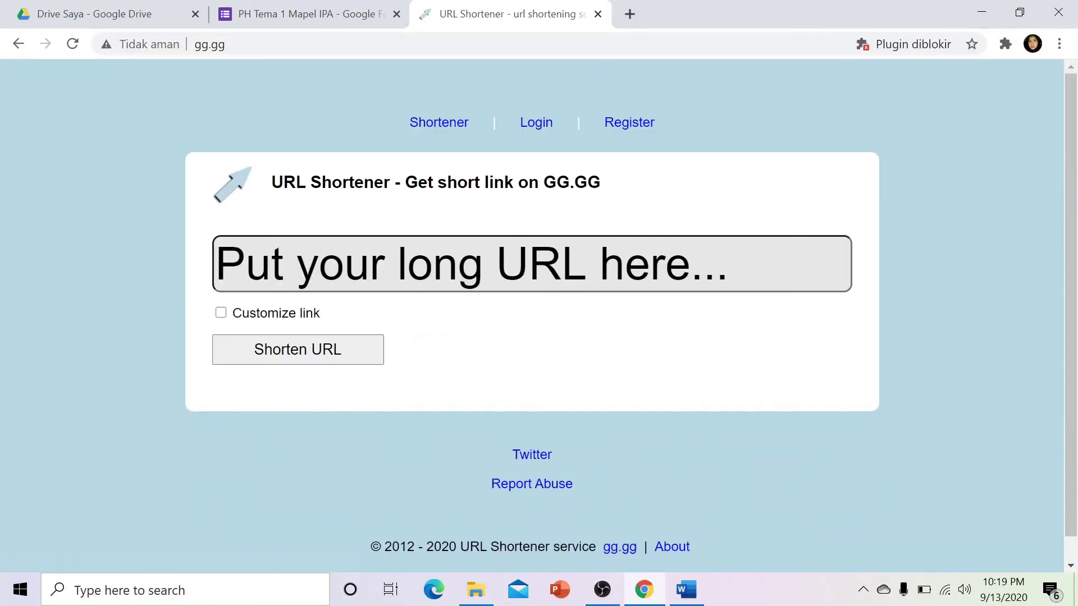
{"action": "key", "text": "ctrl+v"}
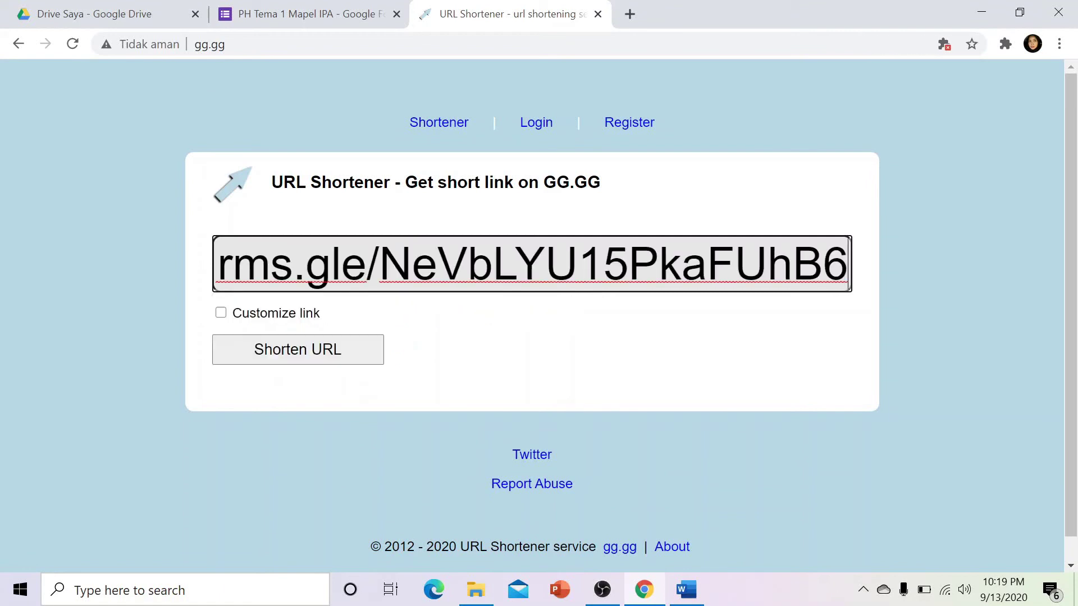
- Customize the gg.gg link ending as PH_ipaSDX and shorten the URL
{"action": "left_click", "coordinate": [254, 313]}
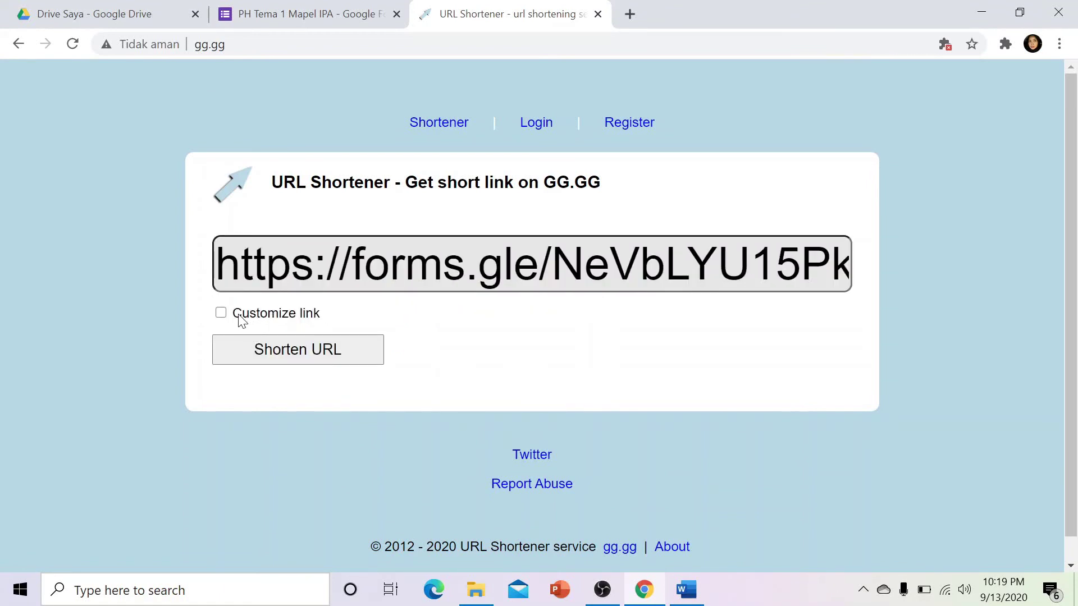
{"action": "left_click", "coordinate": [220, 313]}
{"action": "left_click", "coordinate": [409, 314]}
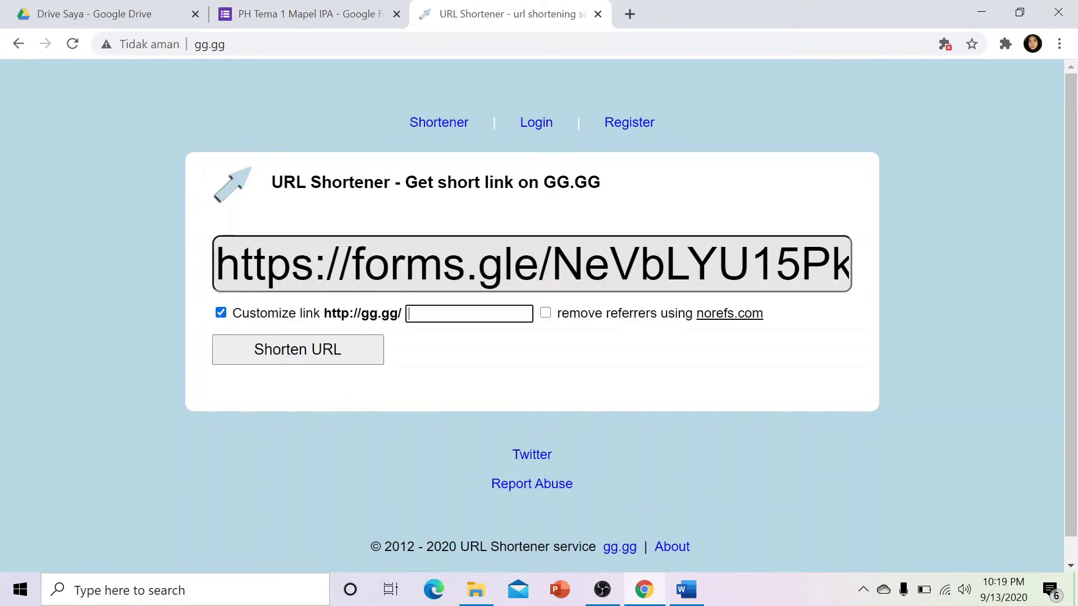
{"action": "type", "text": "PH"}
{"action": "key", "text": "BackSpace"}
{"action": "type", "text": "H_ipaSDX"}
{"action": "left_click", "coordinate": [347, 352]}
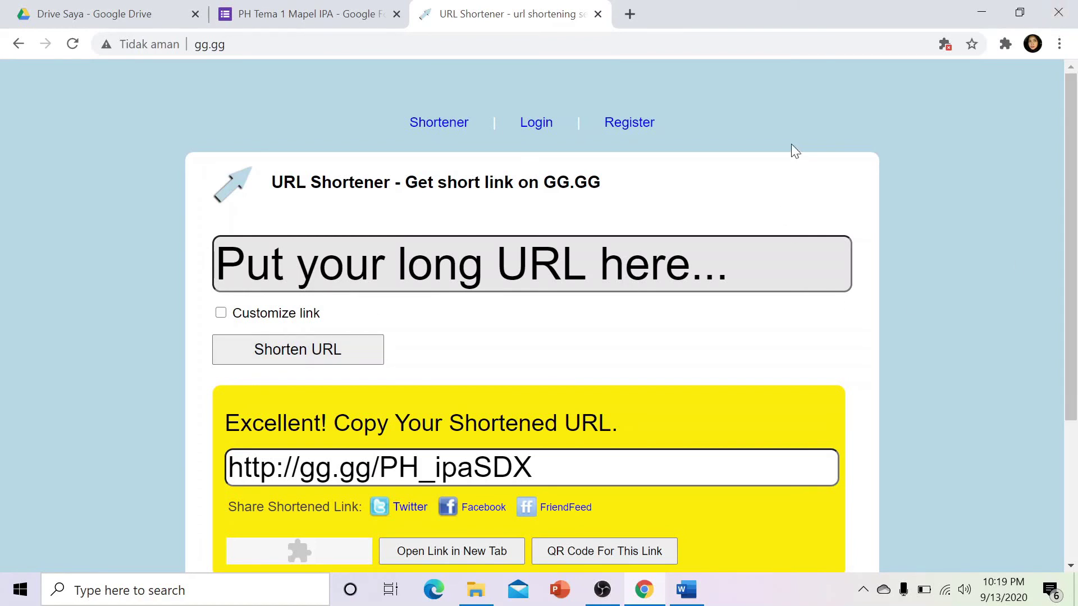
- Copy the customized gg.gg link and open WhatsApp in a new browser tab to share it
{"action": "left_click", "coordinate": [567, 468]}
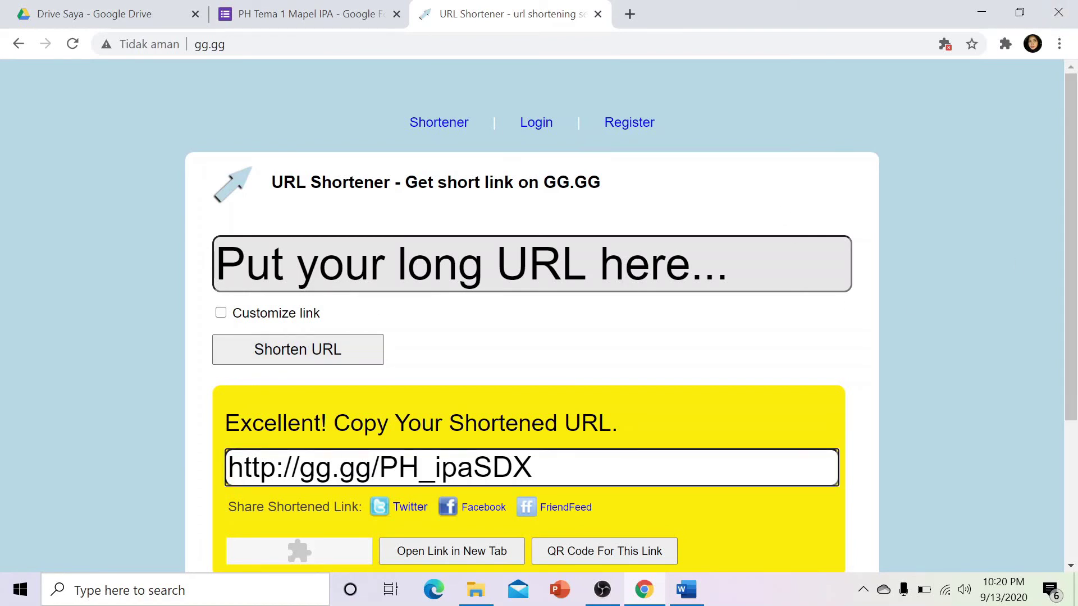
{"action": "key", "text": "ctrl+a"}
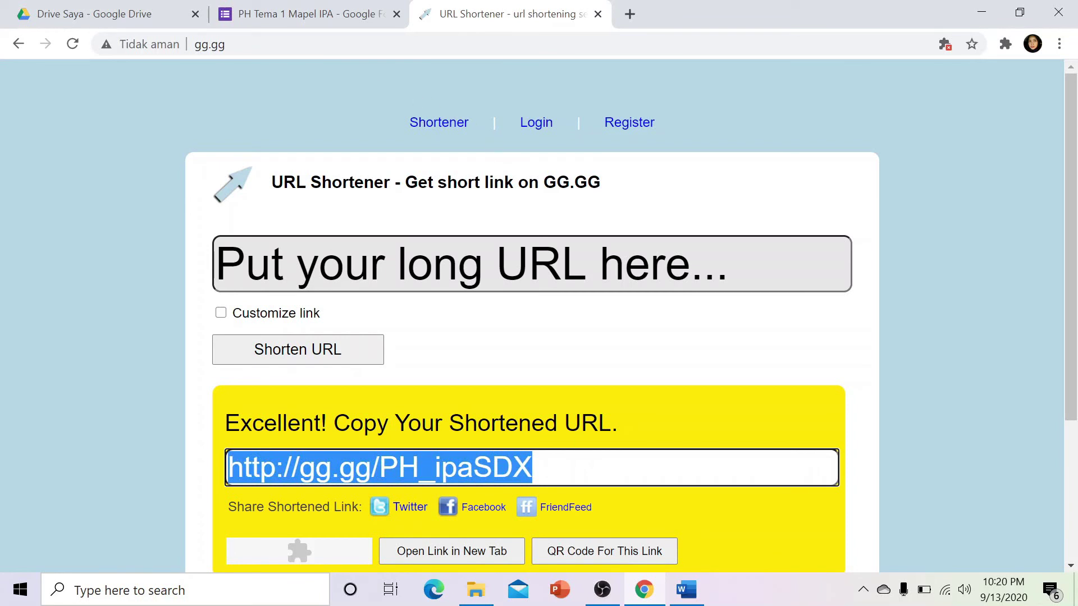
{"action": "left_click", "coordinate": [629, 14]}
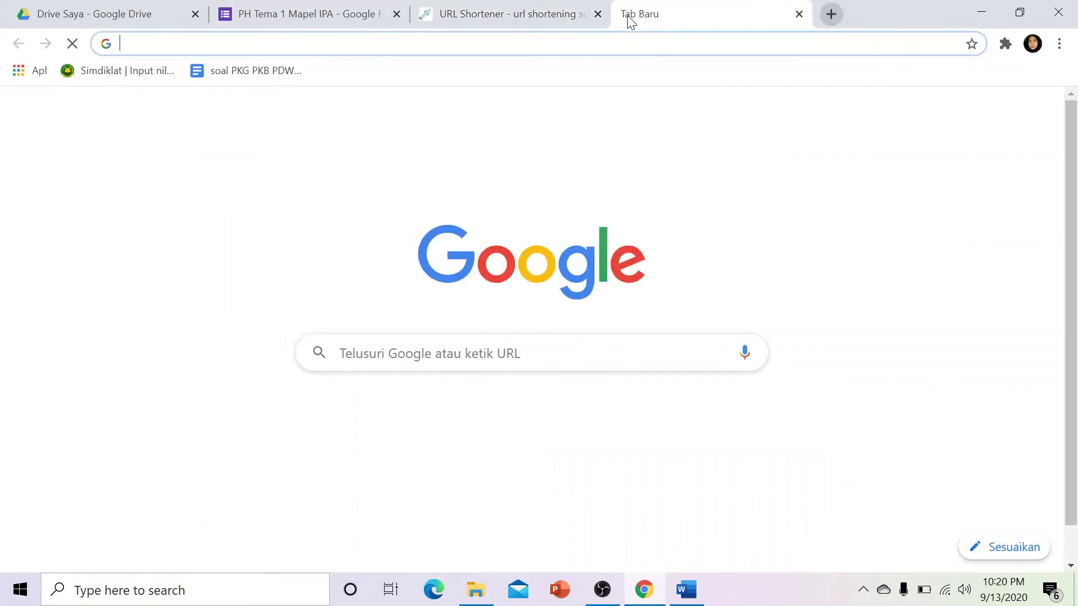
{"action": "left_click", "coordinate": [442, 432]}
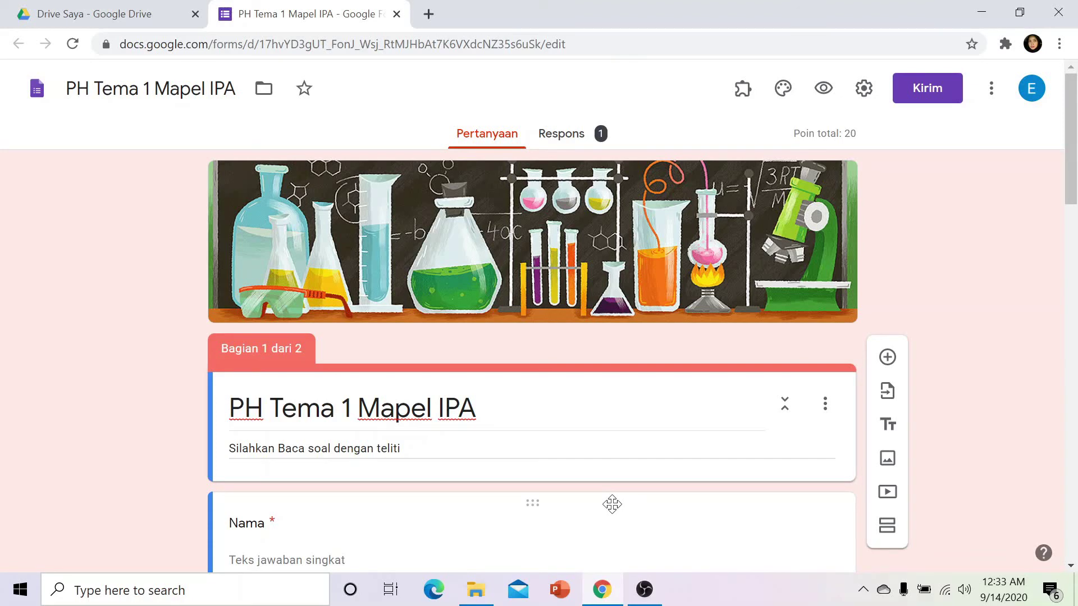
- Examine the response's timestamp, score, name, class and date in the form's response spreadsheet, and return to the form's questions
{"action": "left_click", "coordinate": [571, 141]}
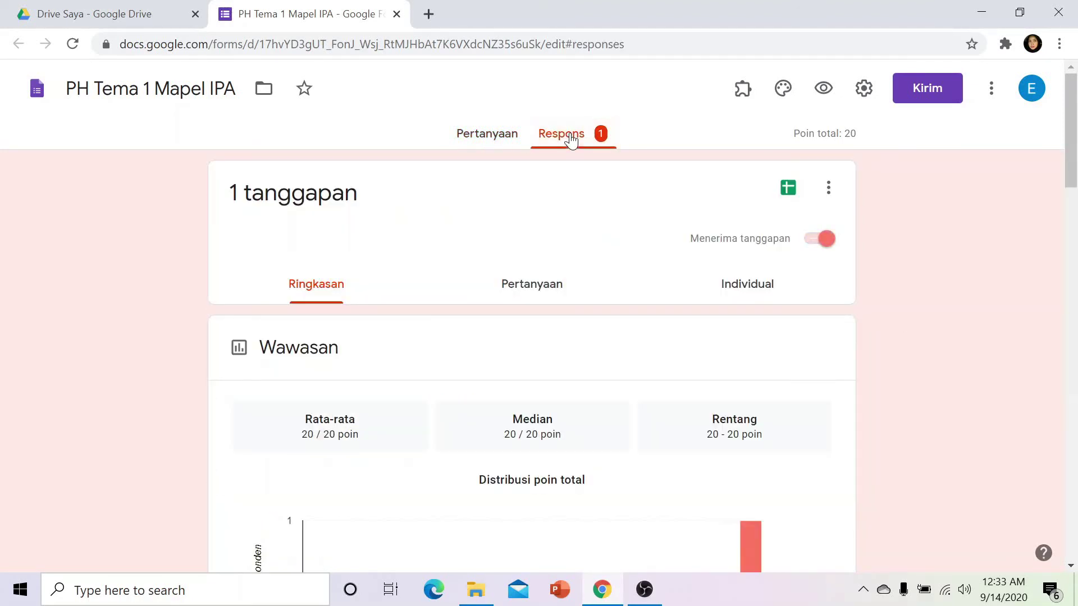
{"action": "left_click", "coordinate": [791, 201]}
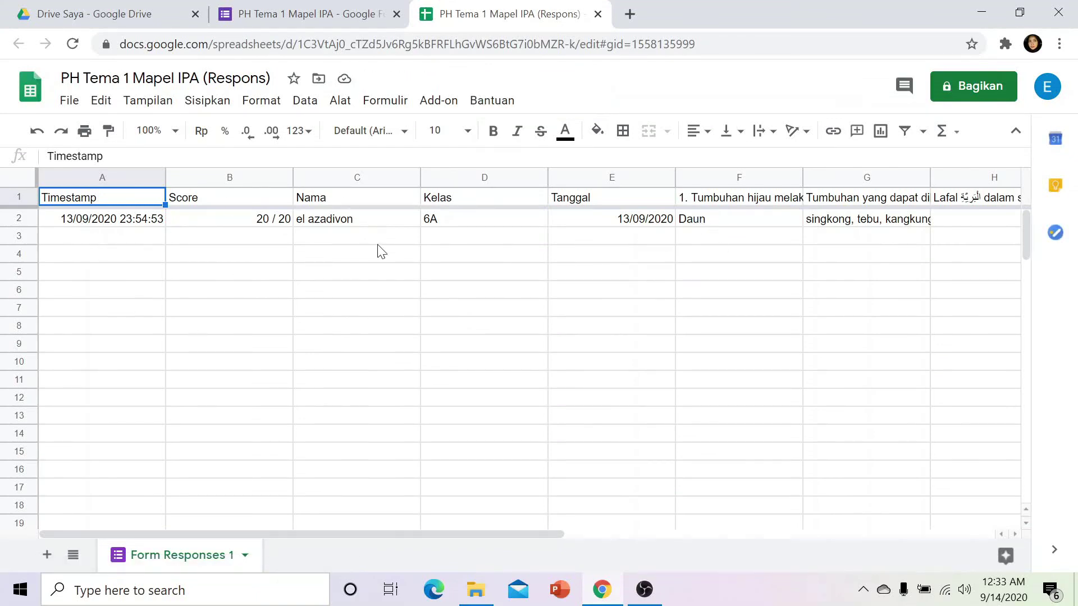
{"action": "left_click", "coordinate": [84, 227]}
{"action": "left_click", "coordinate": [209, 228]}
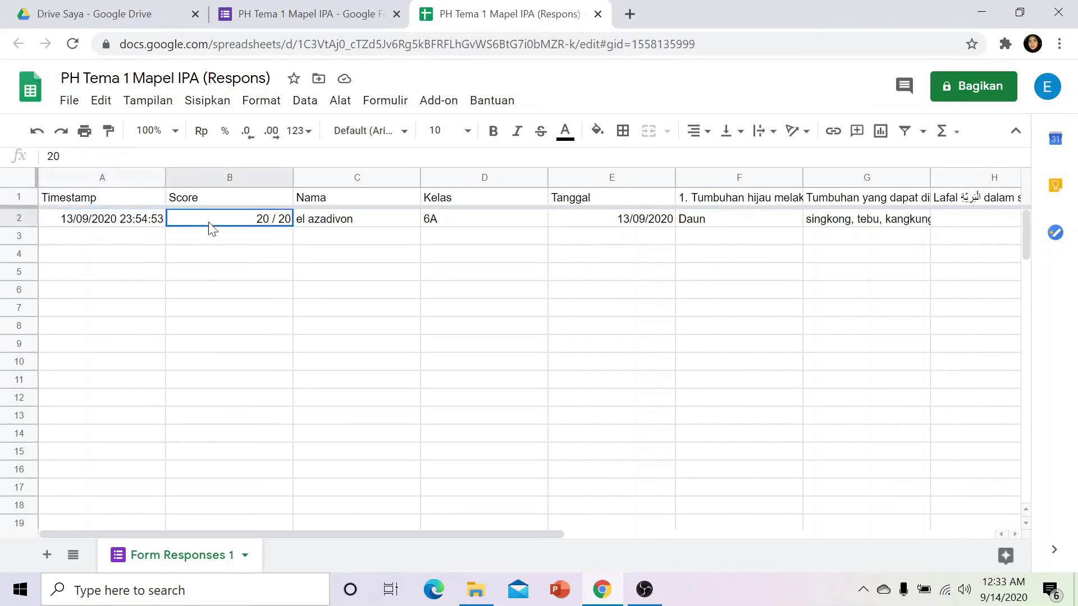
{"action": "left_click", "coordinate": [376, 224]}
{"action": "left_click", "coordinate": [480, 222]}
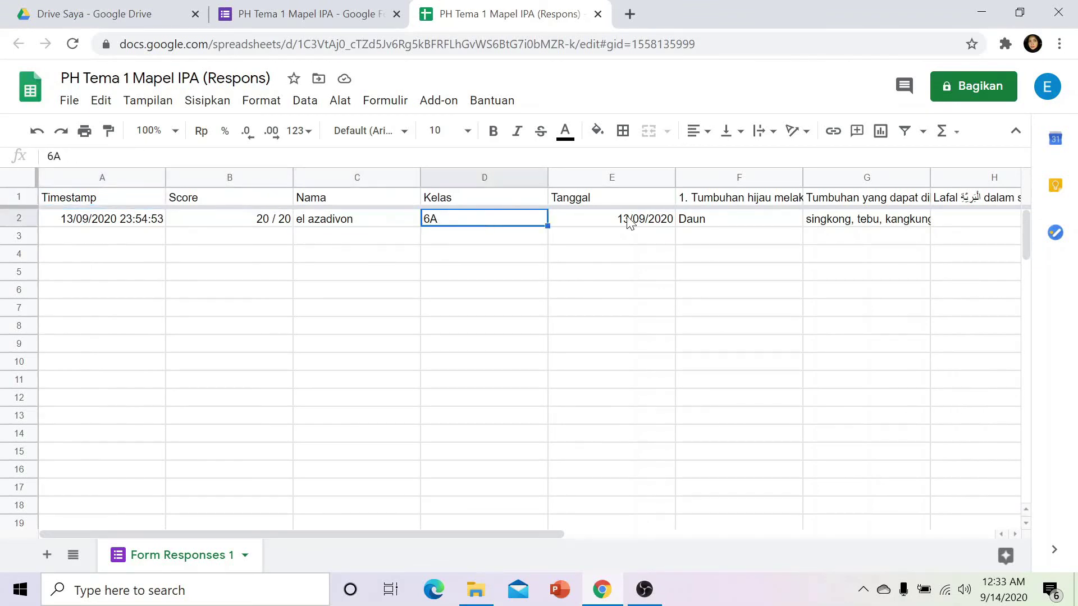
{"action": "left_click", "coordinate": [632, 222]}
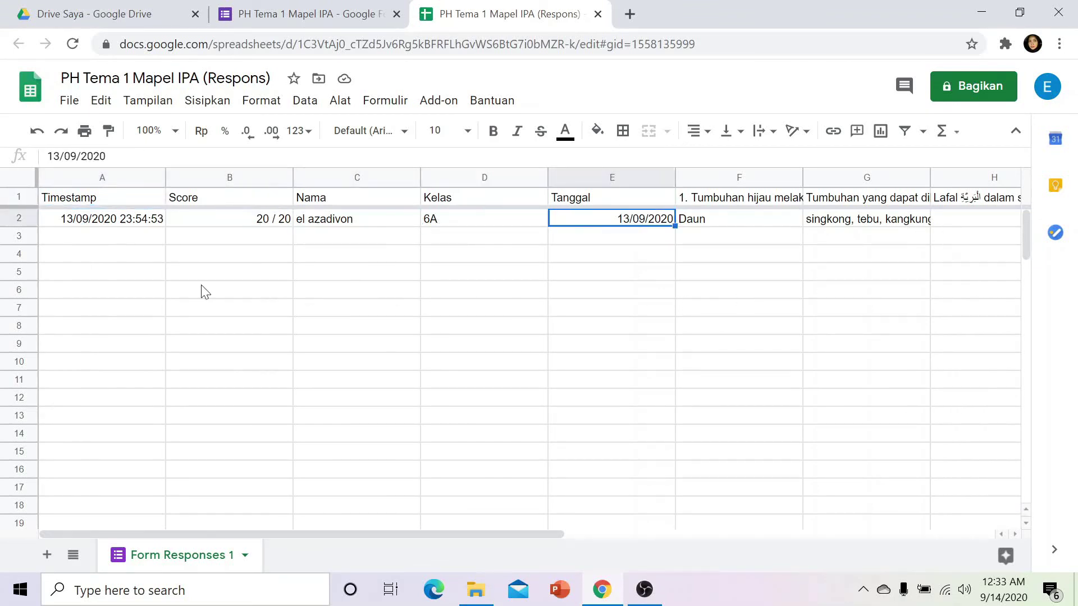
{"action": "left_click", "coordinate": [597, 15]}
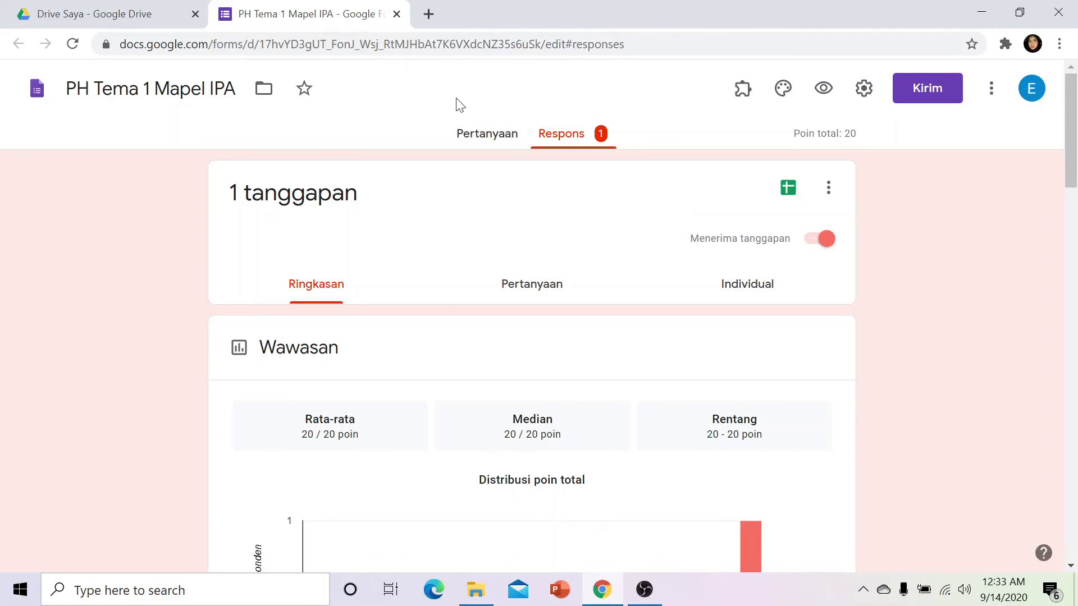
{"action": "left_click", "coordinate": [479, 140]}
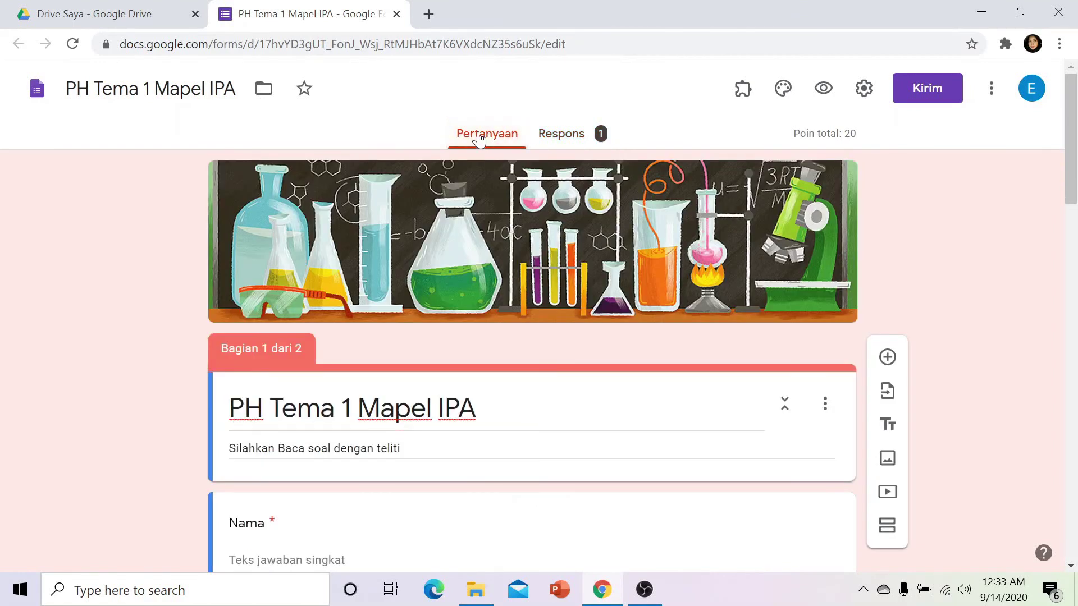